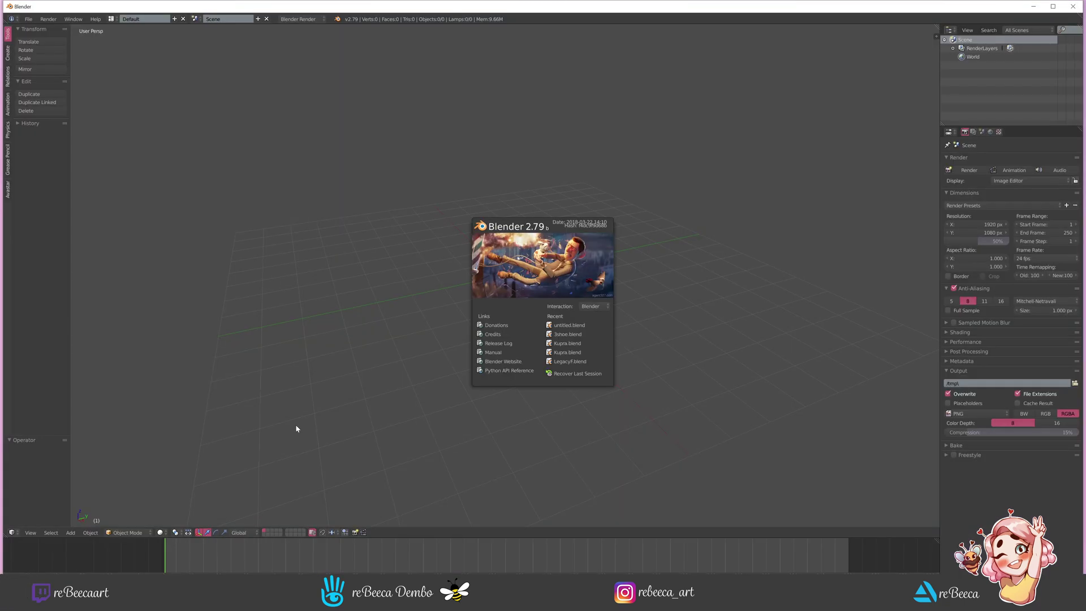
left_click(297, 428)
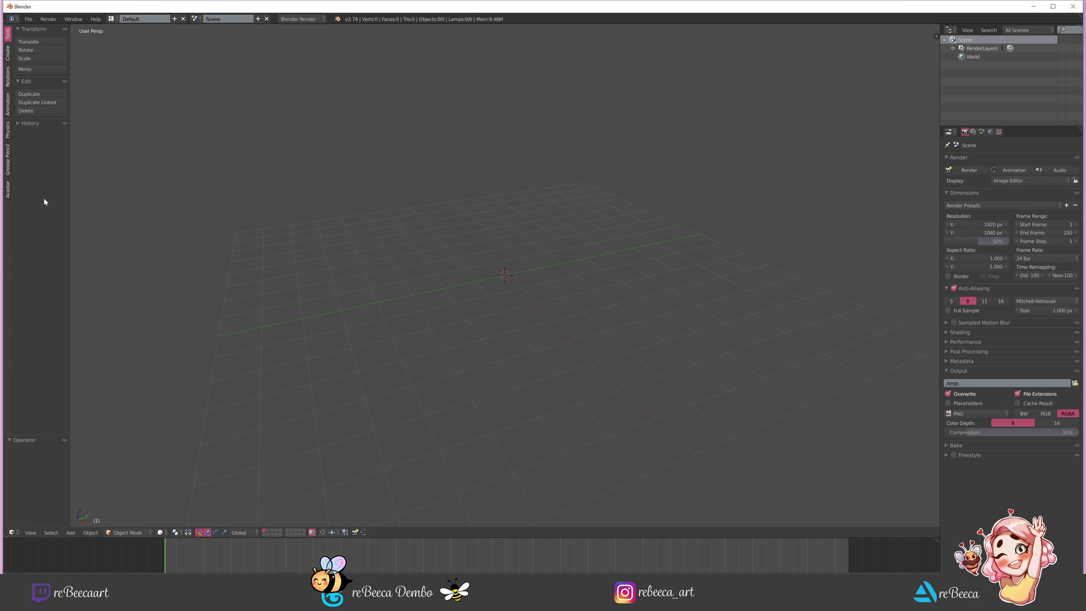
left_click(29, 19)
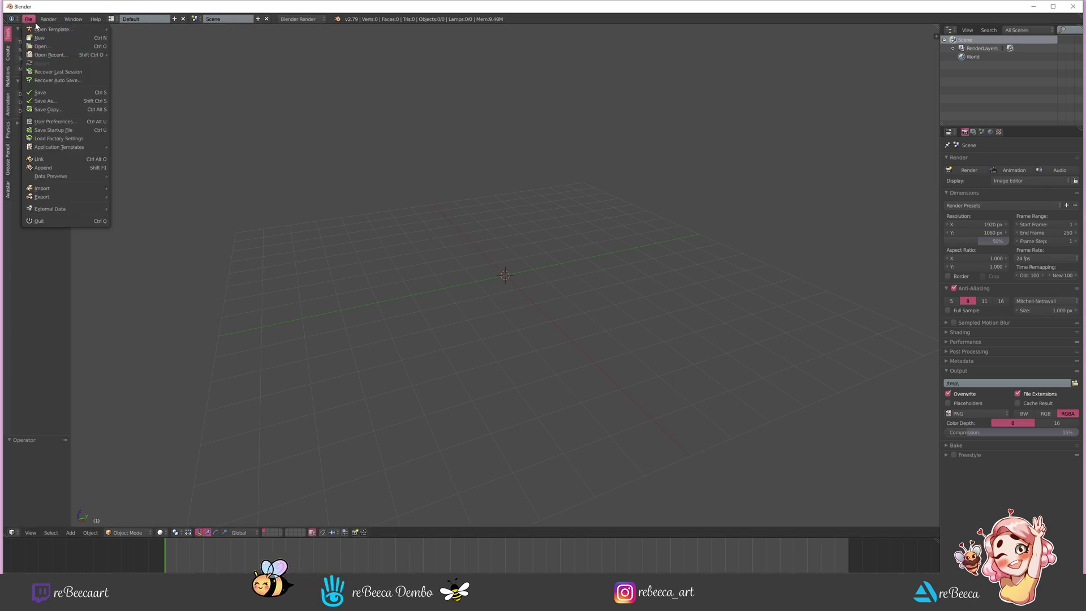
mouse_move(77, 187)
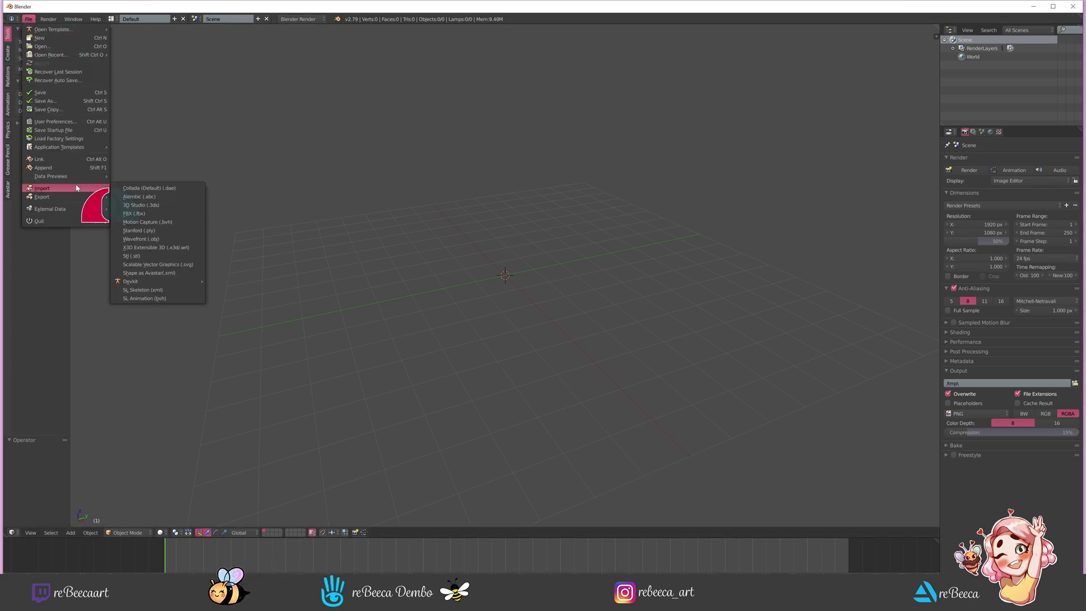
left_click(150, 240)
left_click(26, 104)
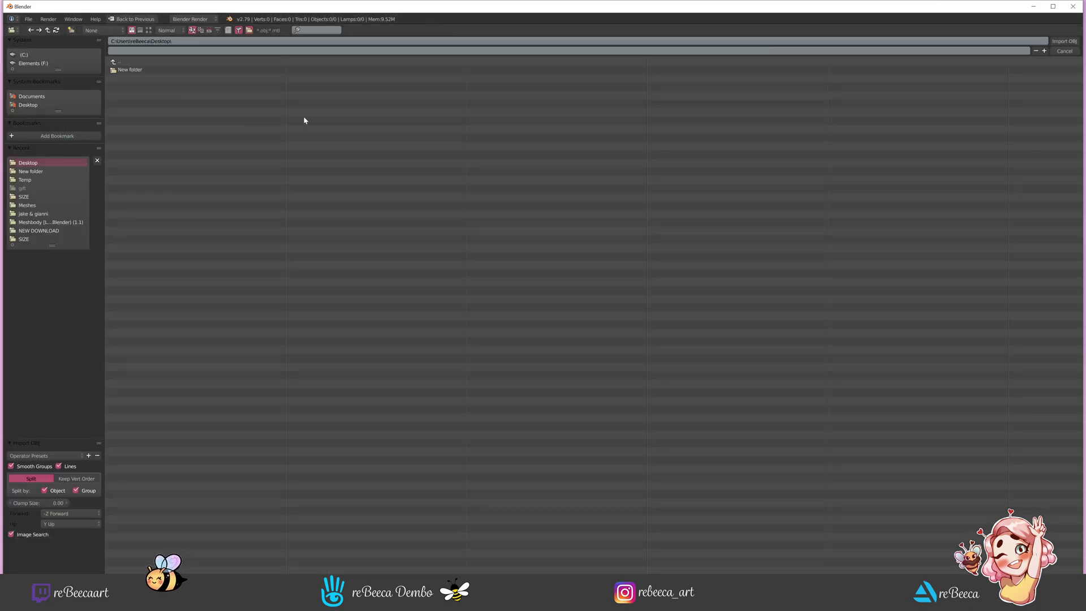
left_click(1065, 51)
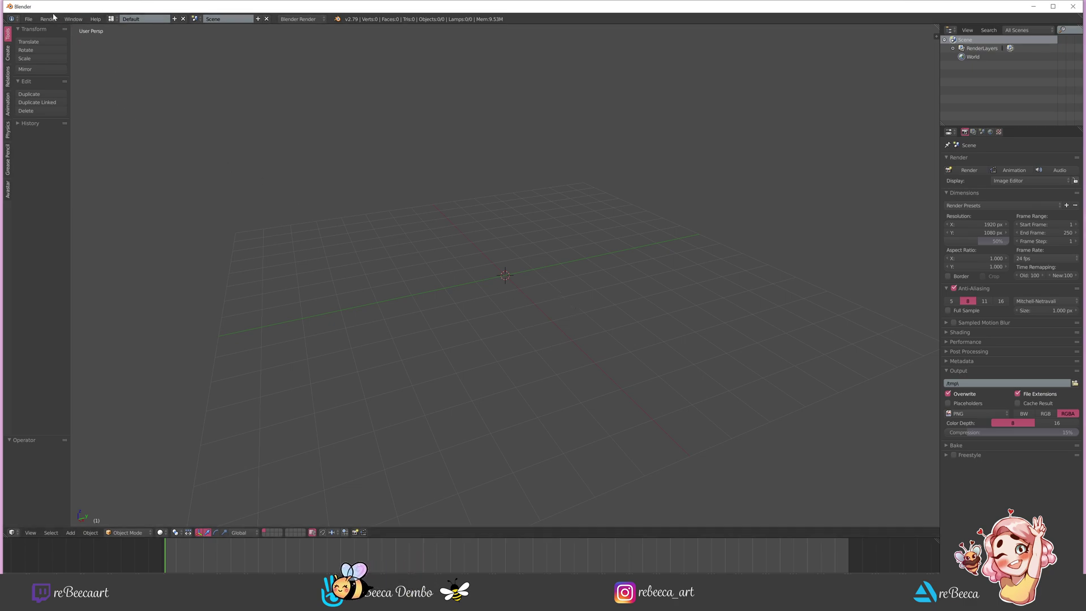
left_click(28, 19)
mouse_move(46, 187)
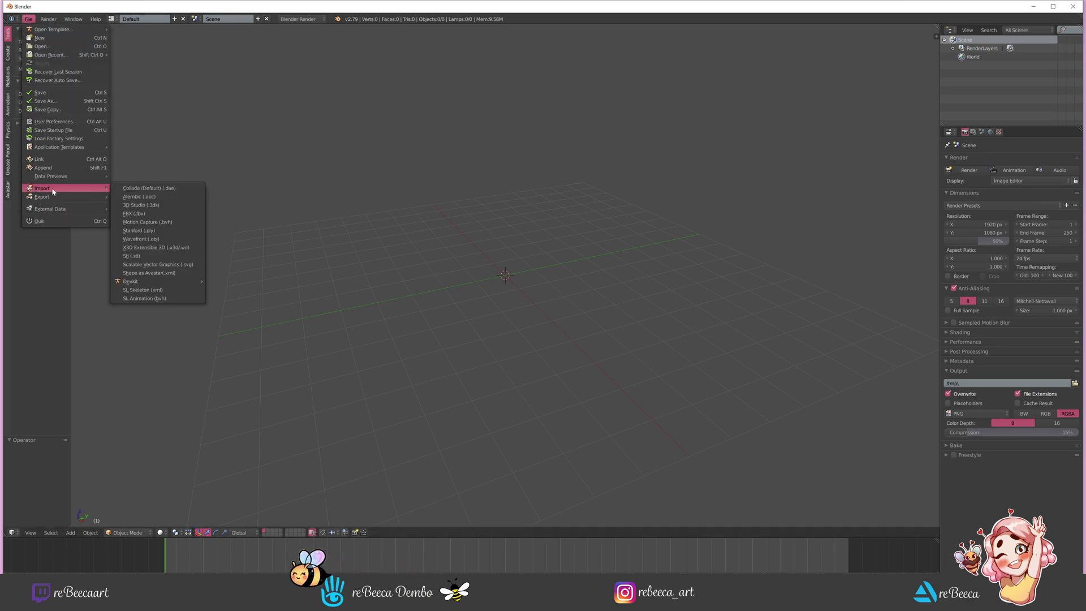
left_click(153, 239)
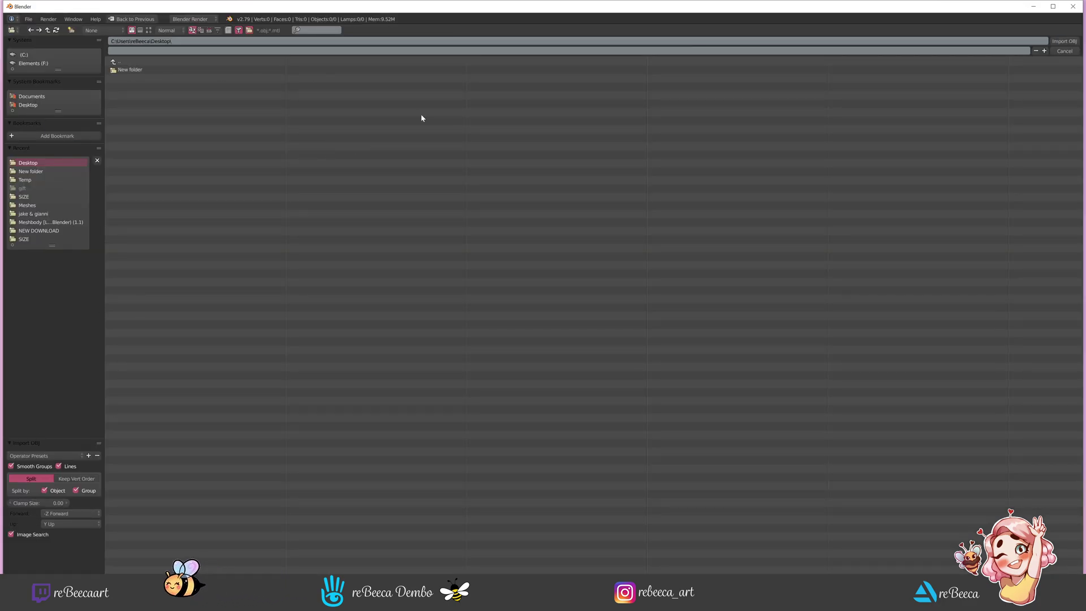
left_click(1065, 51)
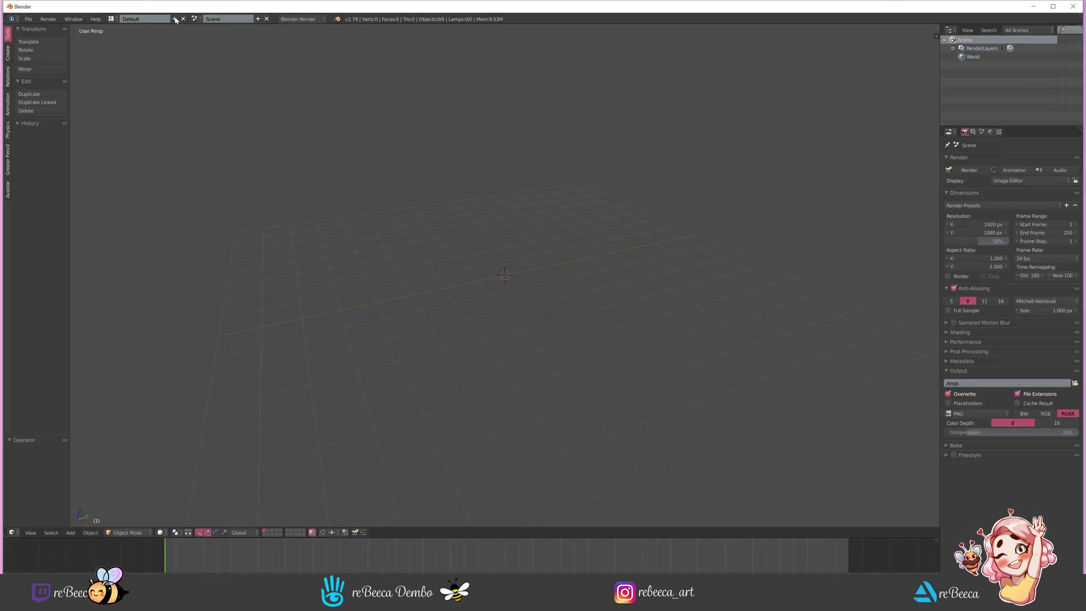
- Open the file untitled.blend from the Desktop folder
left_click(29, 18)
left_click(39, 45)
left_click(133, 78)
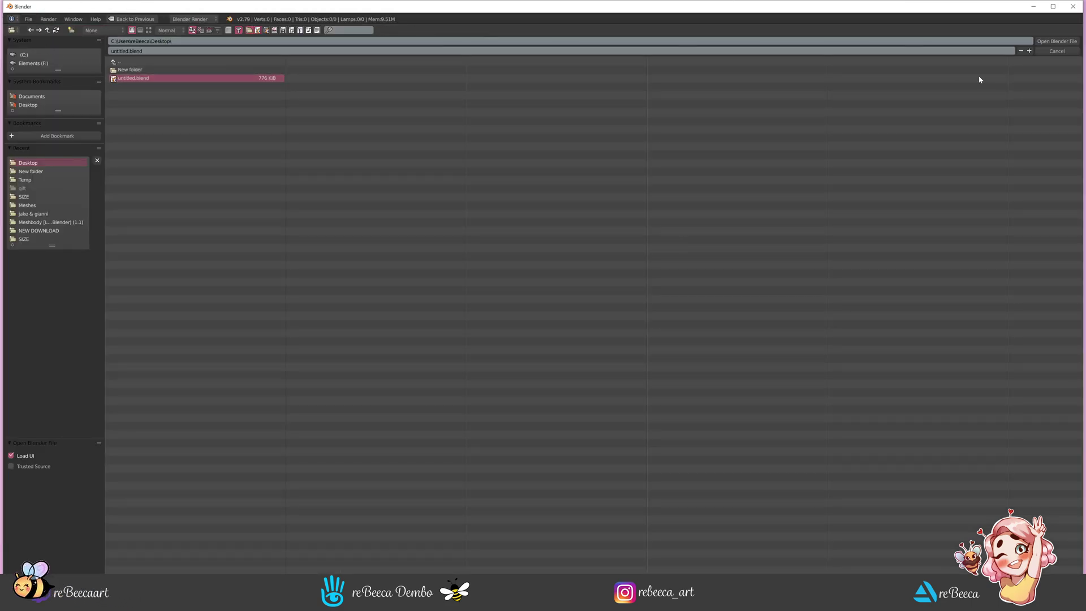
left_click(1049, 42)
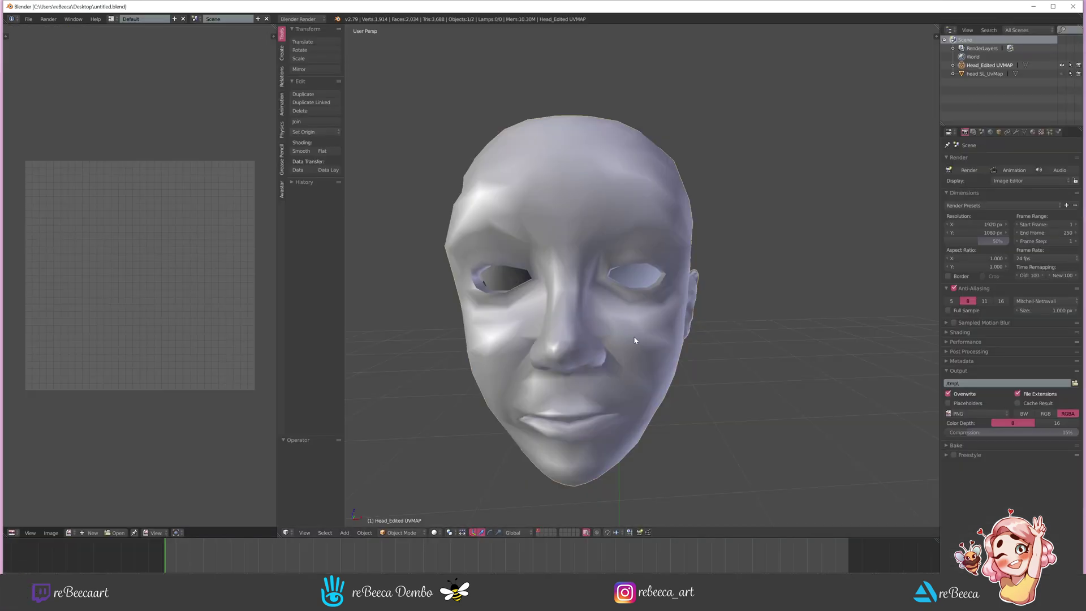
- Hide Head_Edited UVMAP, show head SL_UvMap instead, and examine its UV layout in Edit Mode before returning to Object Mode
middle_click_drag(681, 343, 646, 348)
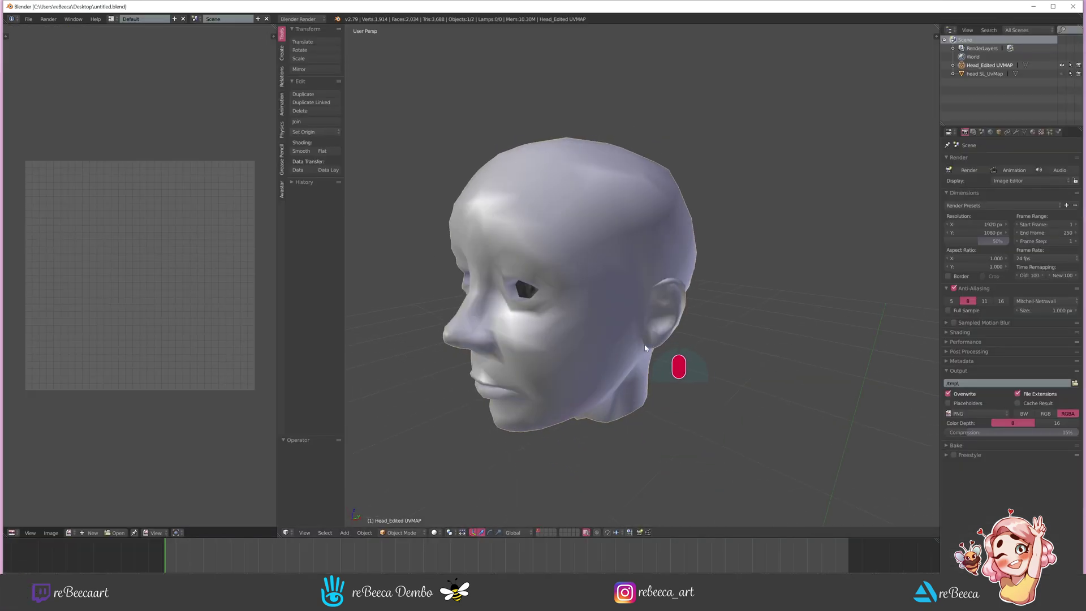
scroll(642, 351, "down", 3)
left_click(1062, 66)
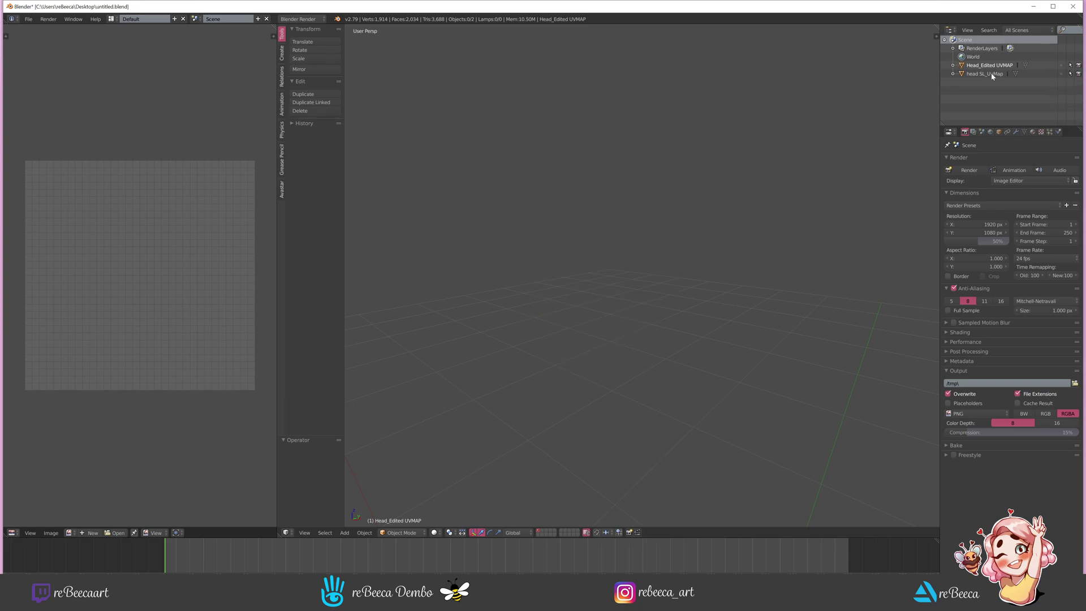
left_click(1062, 74)
key("Tab")
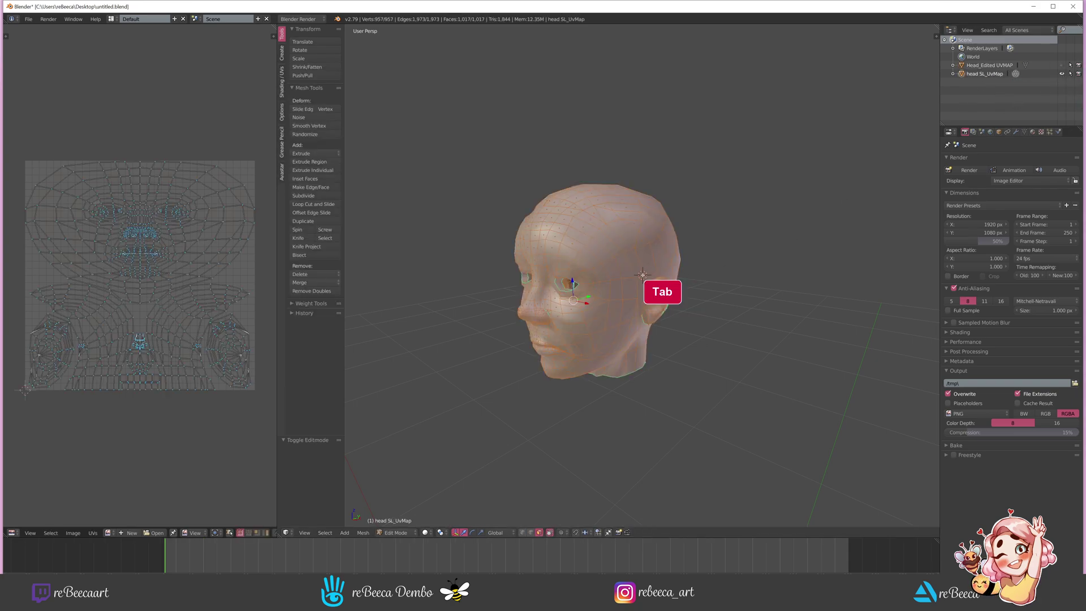
scroll(589, 255, "down", 2)
middle_click_drag(588, 254, 603, 276)
scroll(693, 300, "up", 1)
scroll(633, 306, "up", 2)
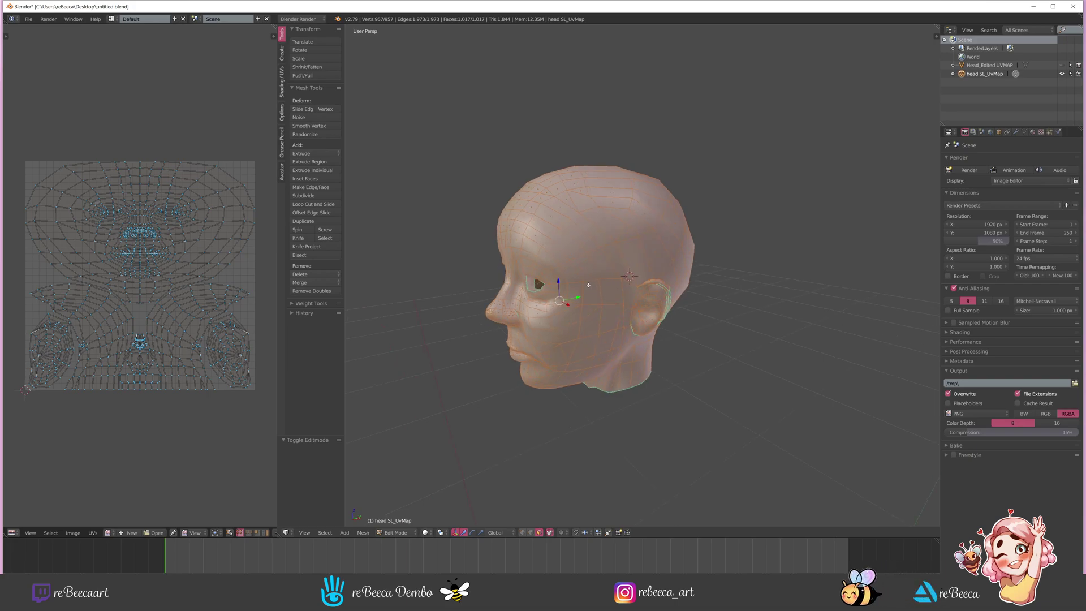
key("Tab")
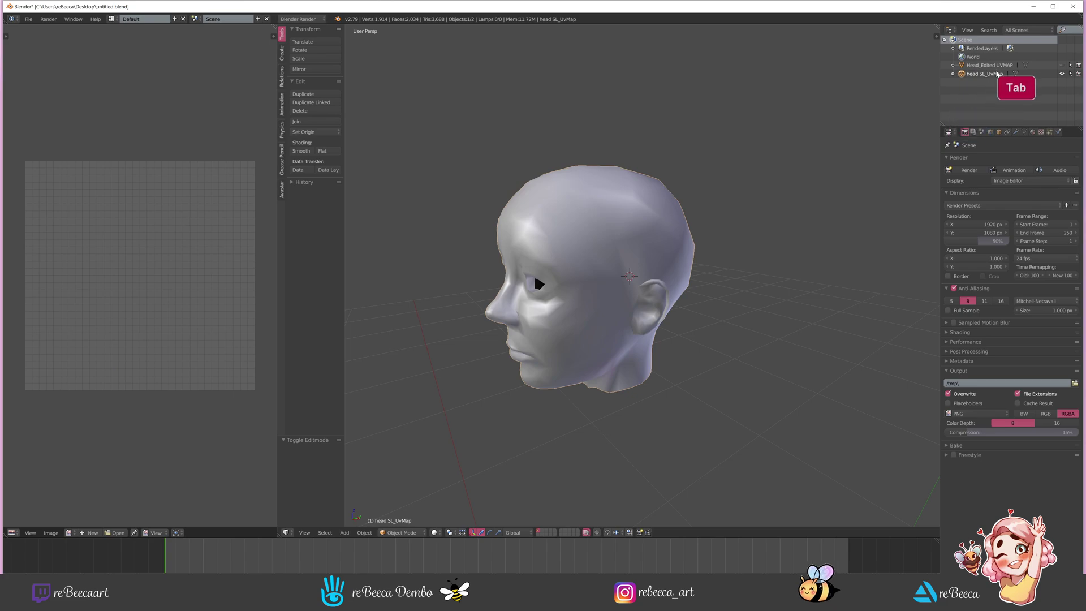
- Show the Head_Edited UVMAP object again and rename it to Head_Edited UVMAP EVO
left_click(998, 66)
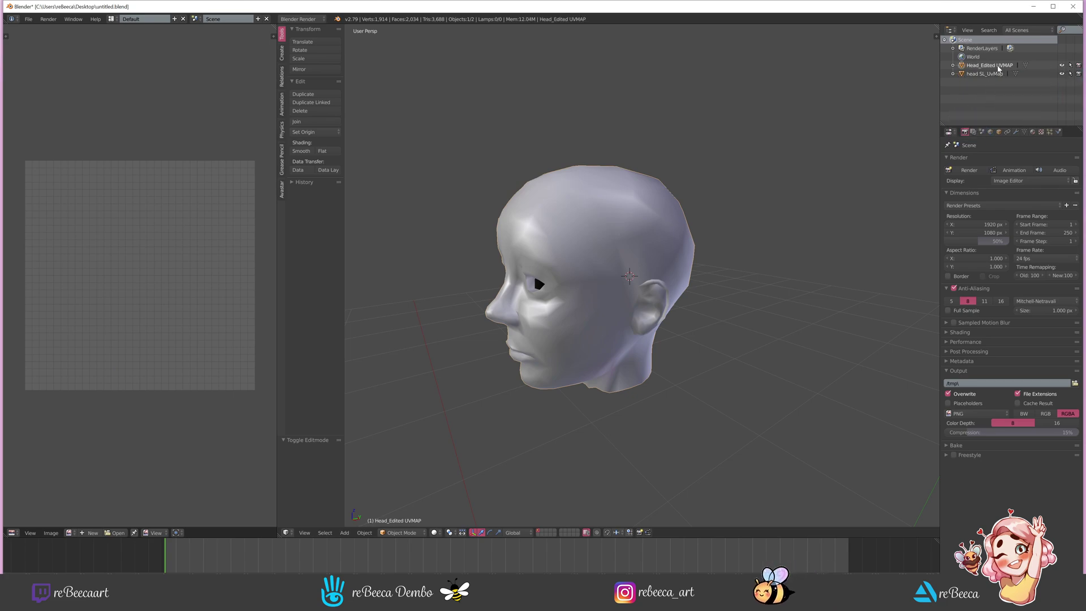
key("space")
type("EVO")
key("Return")
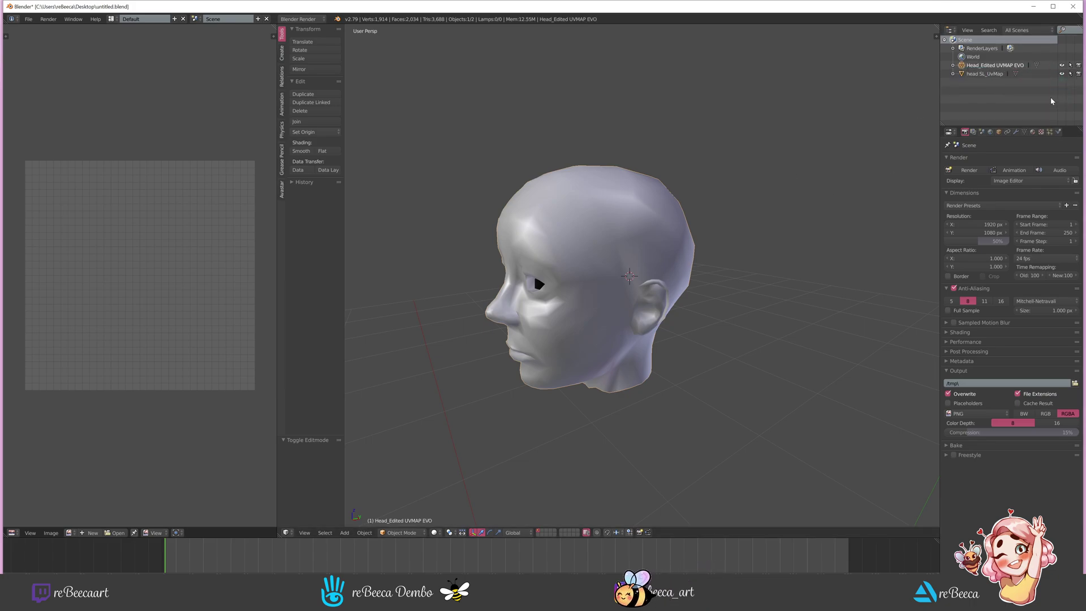
- Examine the face UV layout of Head_Edited UVMAP EVO in Edit Mode, then return to Object Mode
key("Tab")
scroll(191, 281, "up", 1)
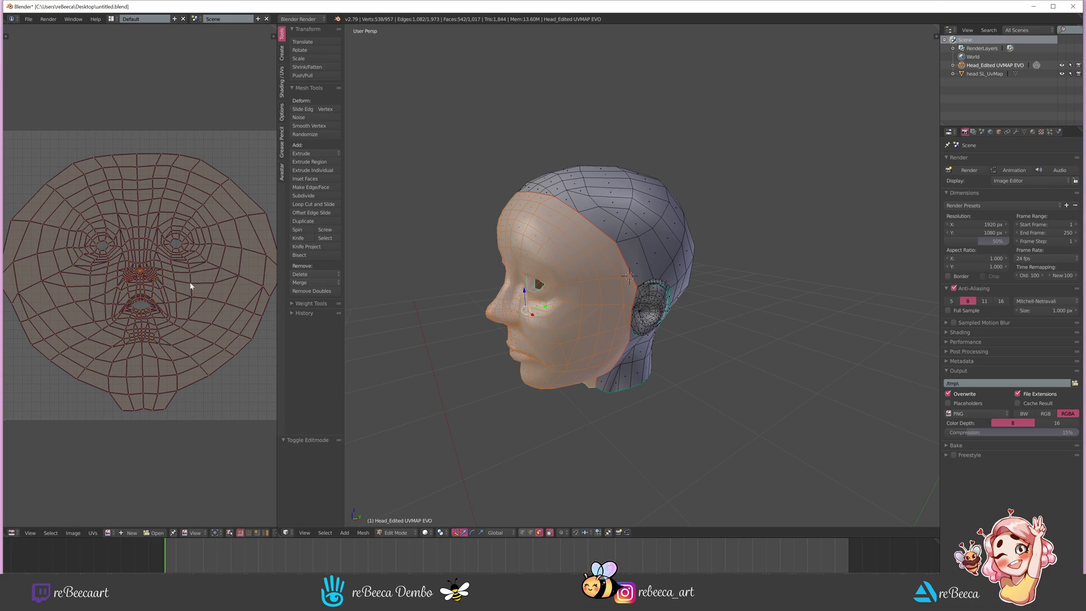
scroll(146, 313, "up", 1)
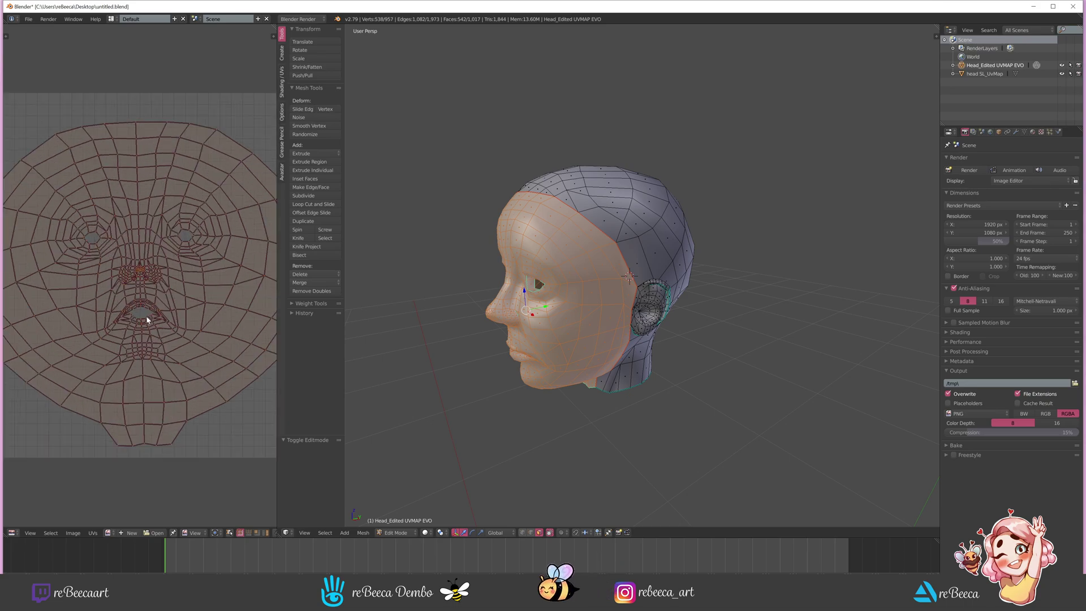
scroll(147, 320, "down", 2)
mouse_move(541, 328)
middle_mouse_down()
mouse_move(566, 333)
mouse_move(549, 322)
middle_mouse_up()
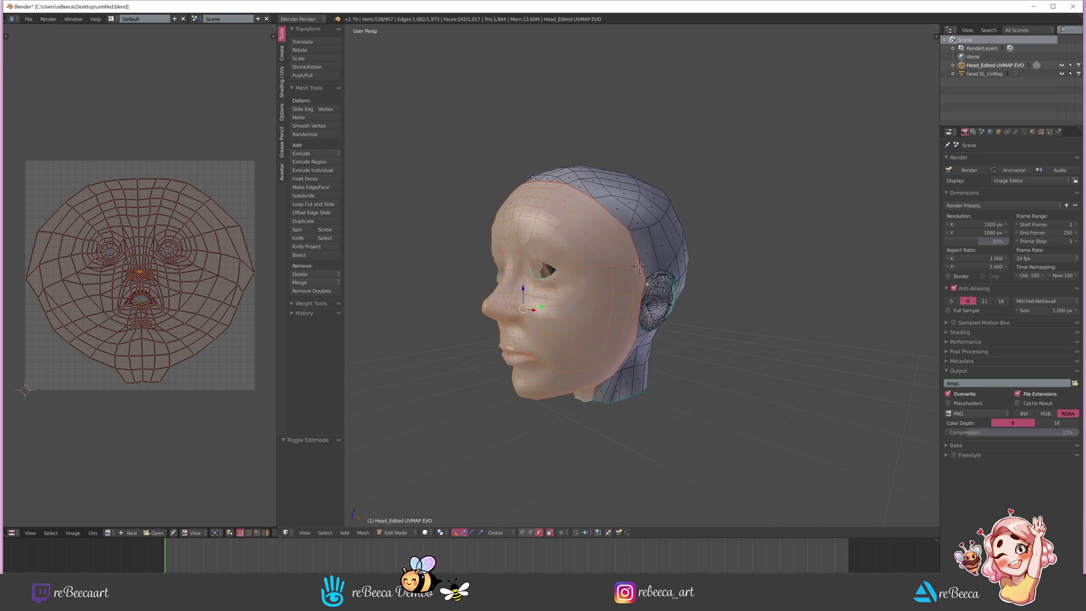
key("Tab")
middle_click_drag(576, 263, 677, 273)
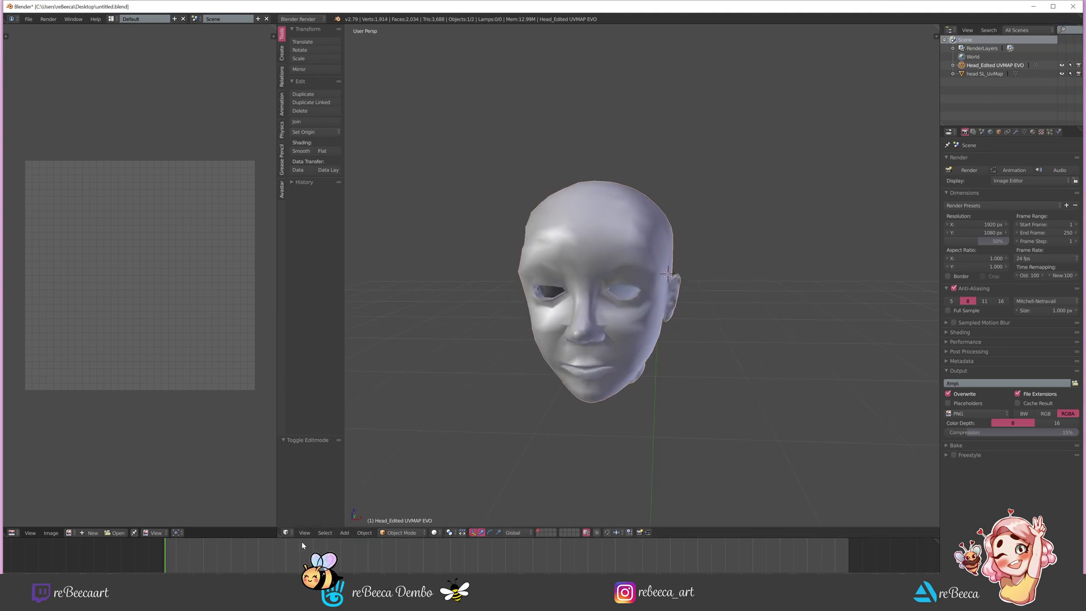
- Merge the UV/image editor area into the 3D view so the viewport fills its space
left_click_drag(277, 536, 204, 384)
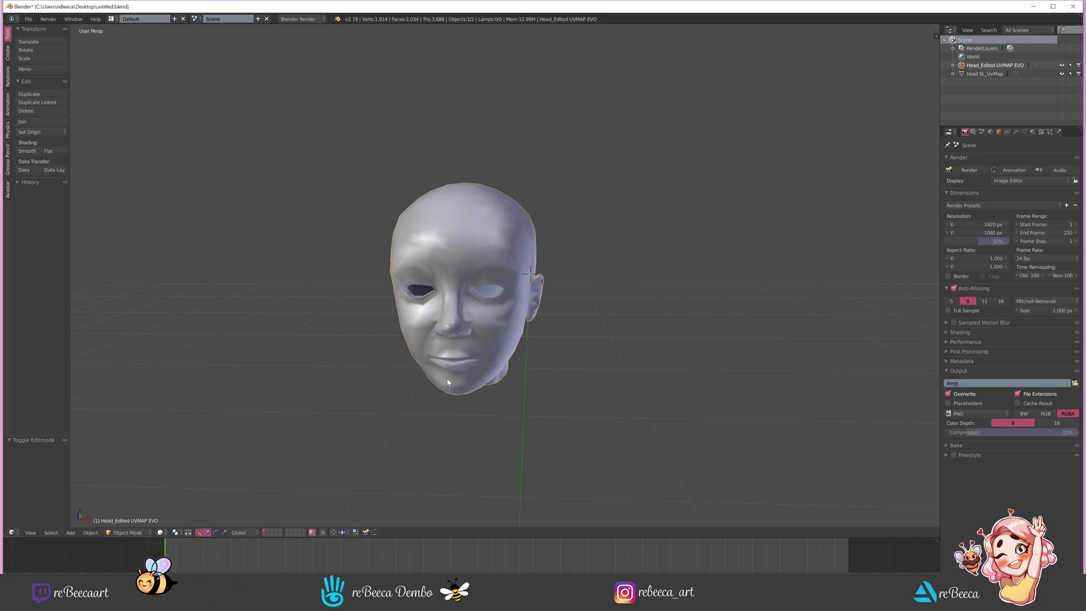
scroll(446, 379, "down", 4)
middle_click_drag(455, 370, 426, 370)
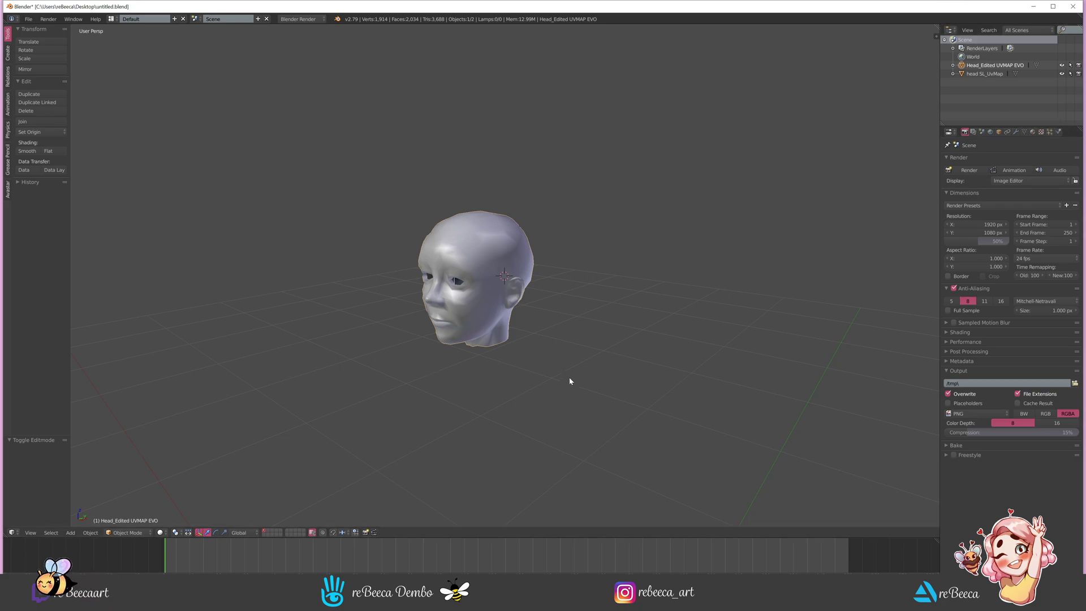
- Try switching the viewport shading between Solid and Wireframe, and leave it in Wireframe
key("z")
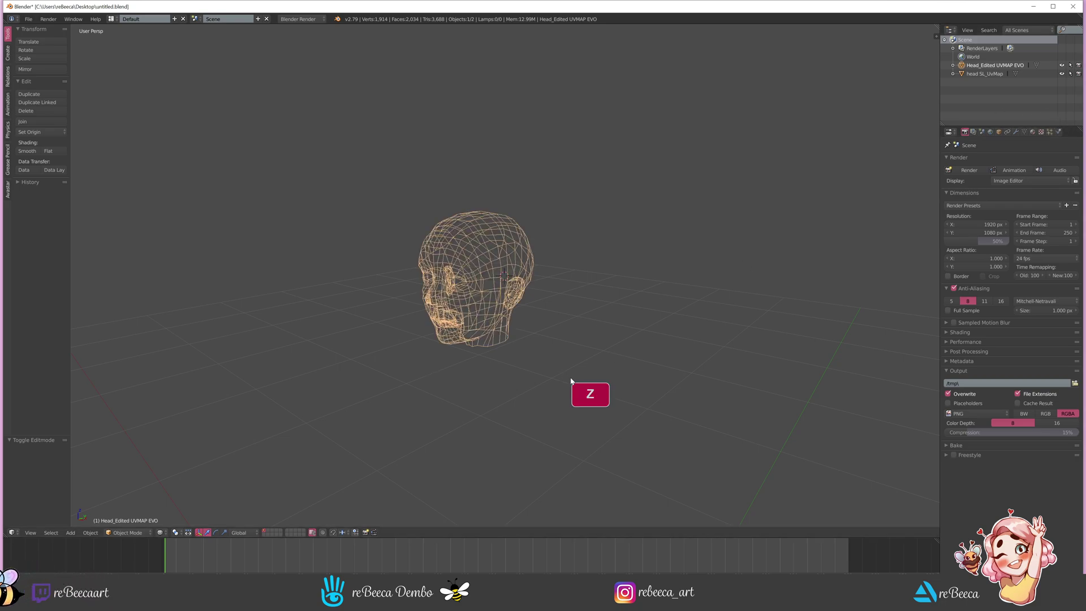
scroll(532, 309, "up", 2)
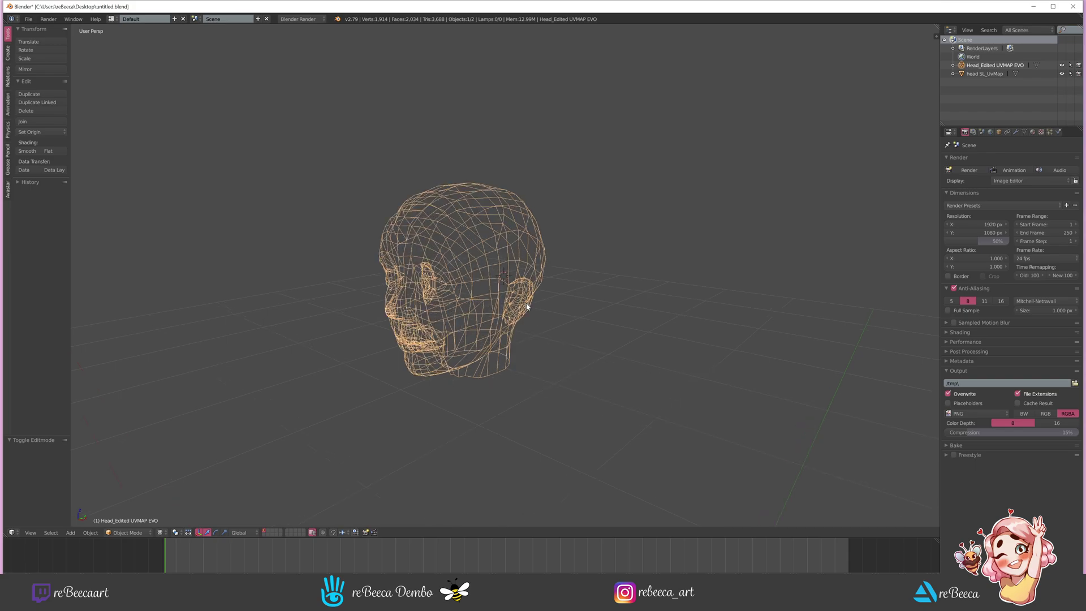
left_click(162, 532)
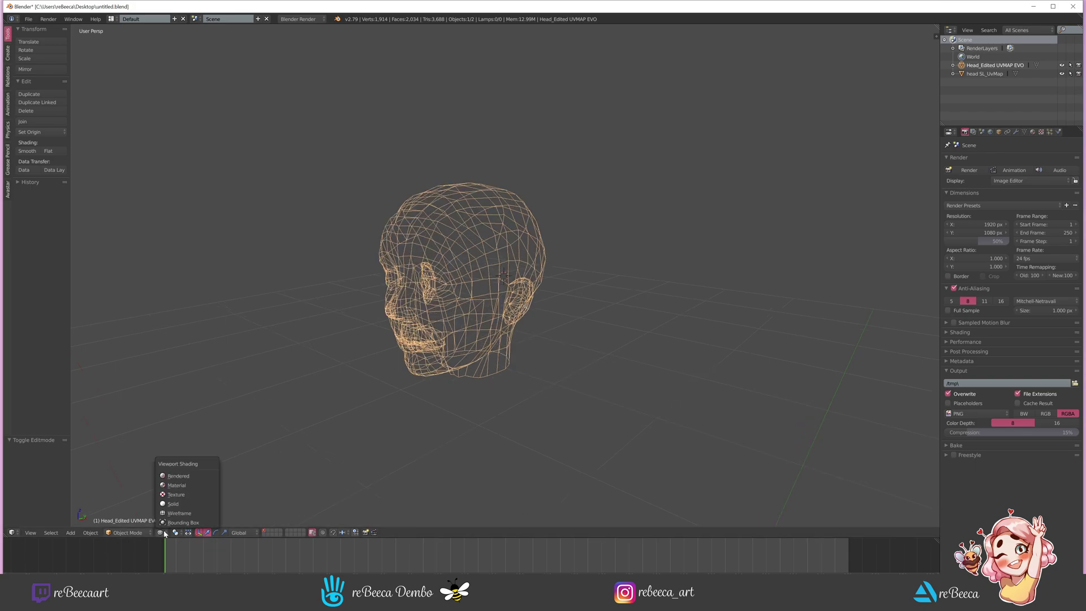
left_click(178, 504)
left_click(168, 534)
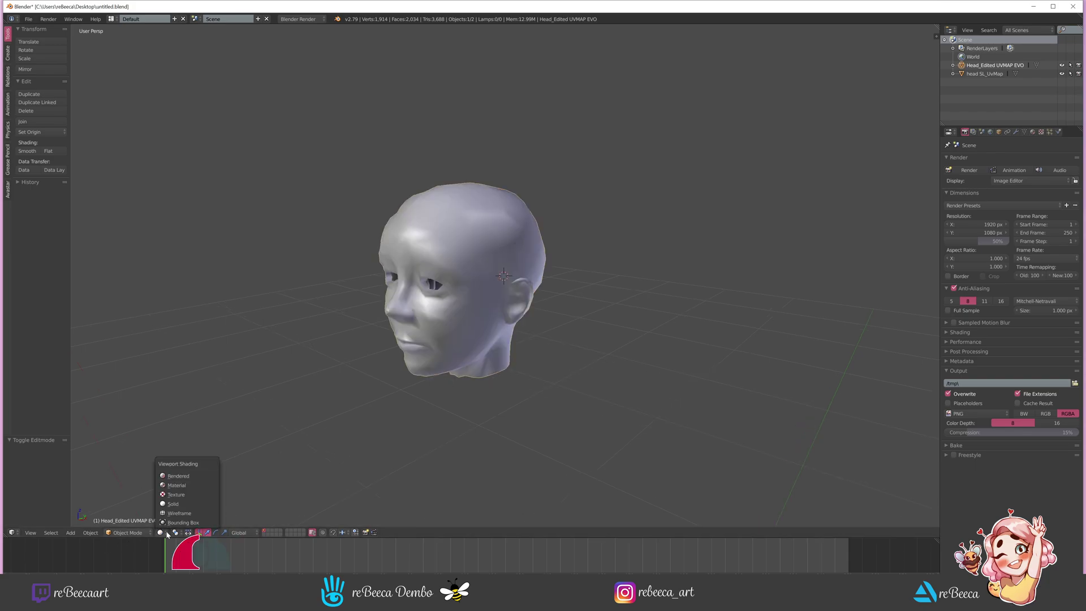
left_click(175, 513)
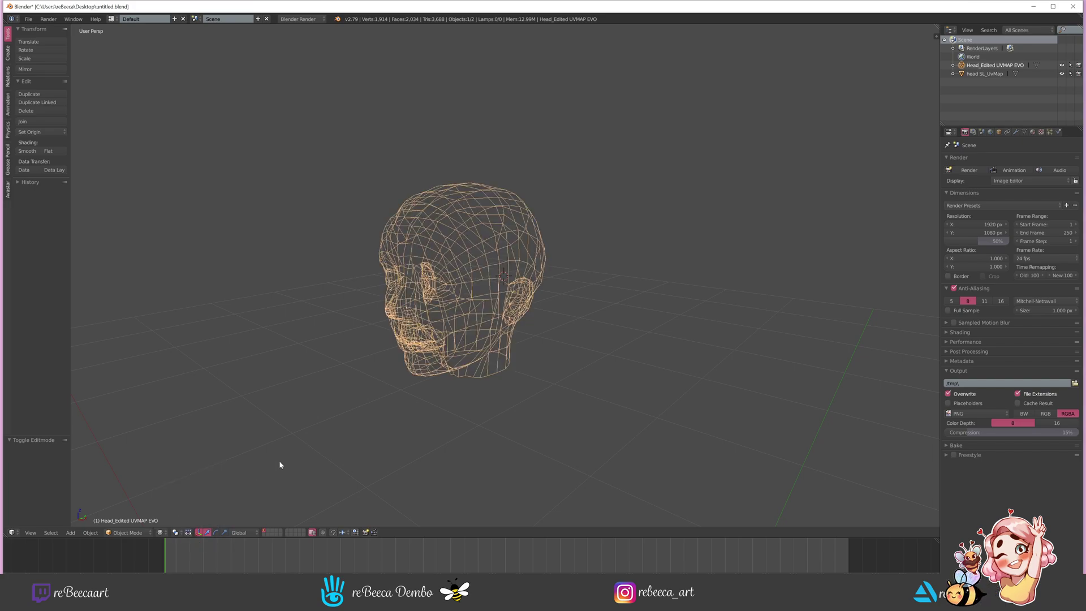
key("z")
key("z")
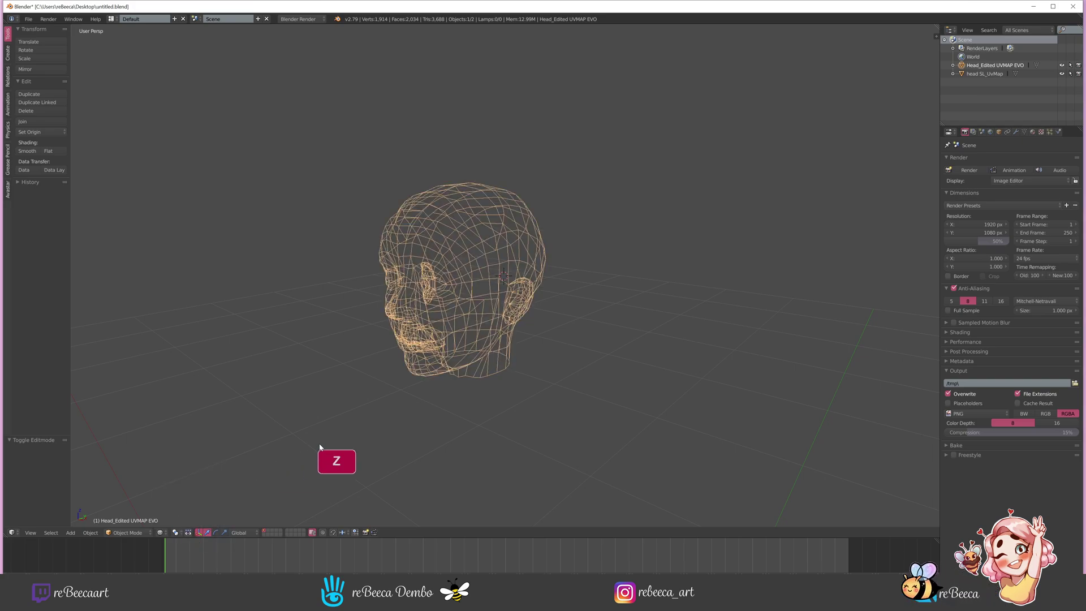
- Clear the selection and select the head SL_UvMap mesh in the viewport
middle_click_drag(520, 298, 543, 300)
middle_click_drag(492, 250, 555, 270)
key("a")
right_click(555, 273)
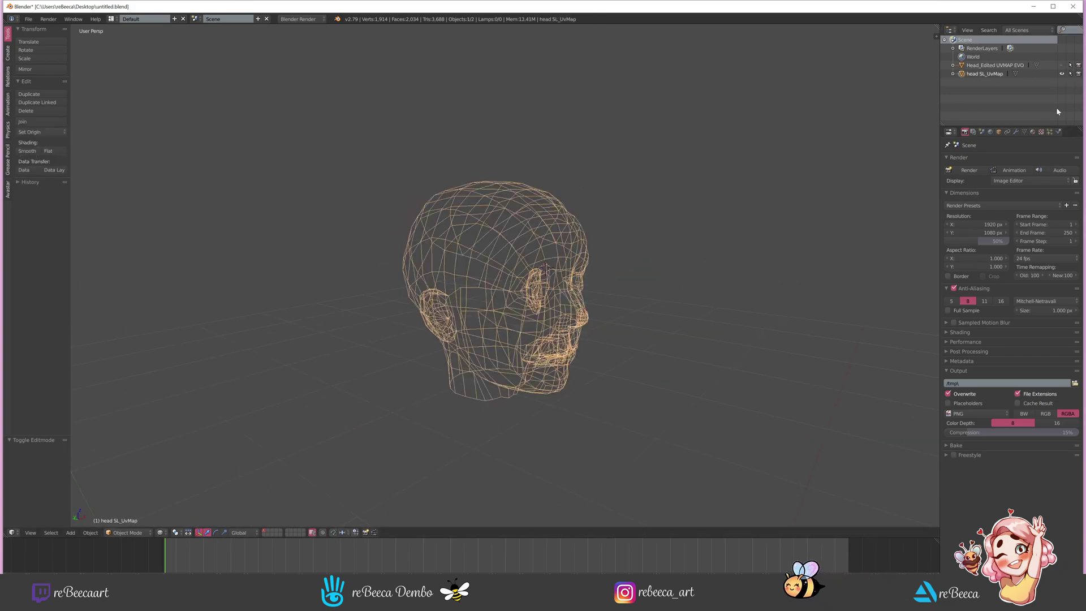
- Compare the two overlapping heads by hiding and showing head SL_UvMap and Head_Edited UVMAP EVO, leaving both shown
left_click(1061, 75)
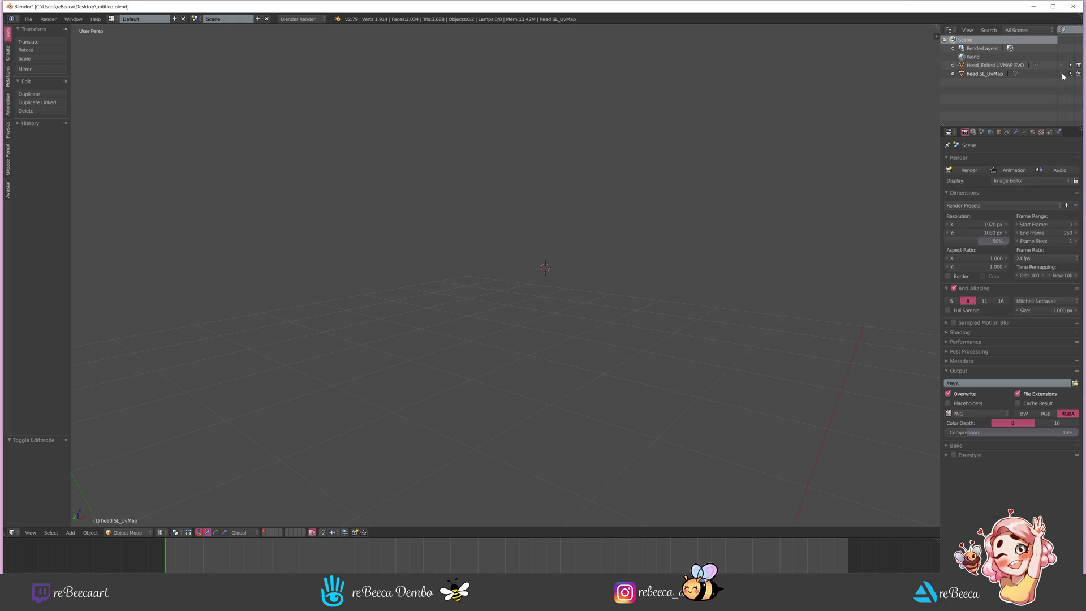
left_click(1061, 75)
left_click(1061, 74)
left_click(1062, 75)
left_click(1062, 74)
left_click(1062, 74)
left_click(1062, 65)
left_click(1062, 73)
left_click(1060, 66)
middle_click_drag(487, 254, 427, 267)
scroll(521, 237, "up", 3)
middle_click_drag(609, 226, 596, 245)
scroll(597, 246, "down", 2)
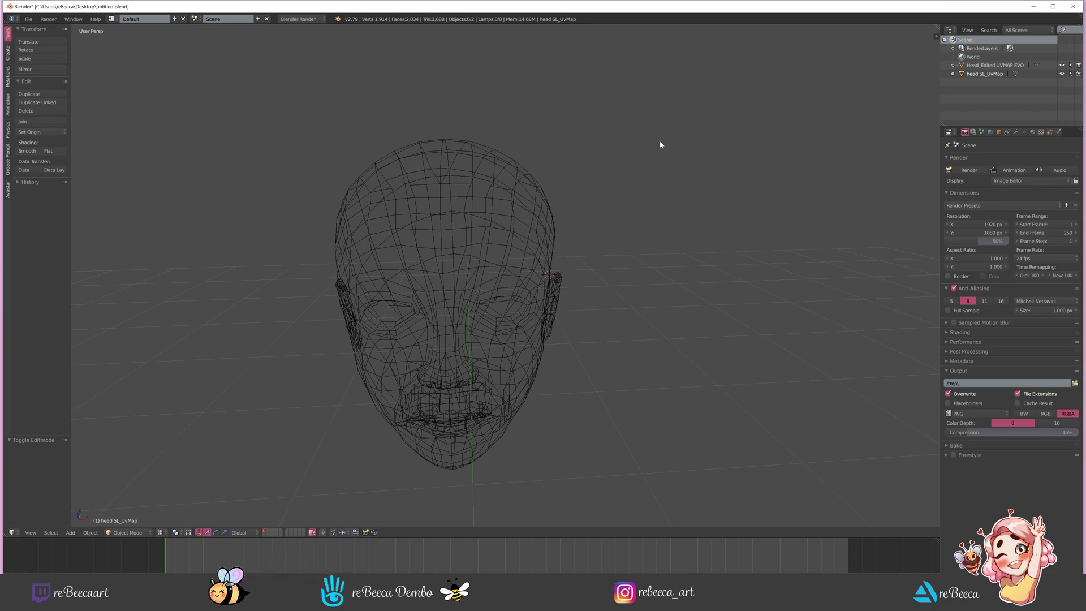
scroll(471, 232, "down", 2)
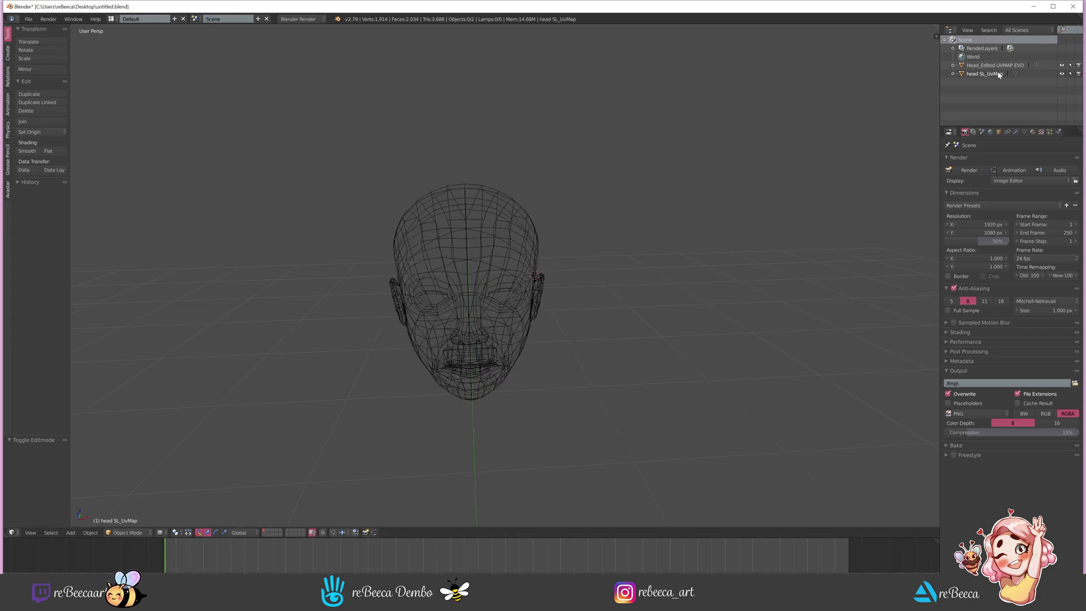
- Select both head meshes together and inspect how their wireframes overlap
key("a")
middle_click_drag(676, 271, 457, 287)
scroll(456, 283, "up", 1)
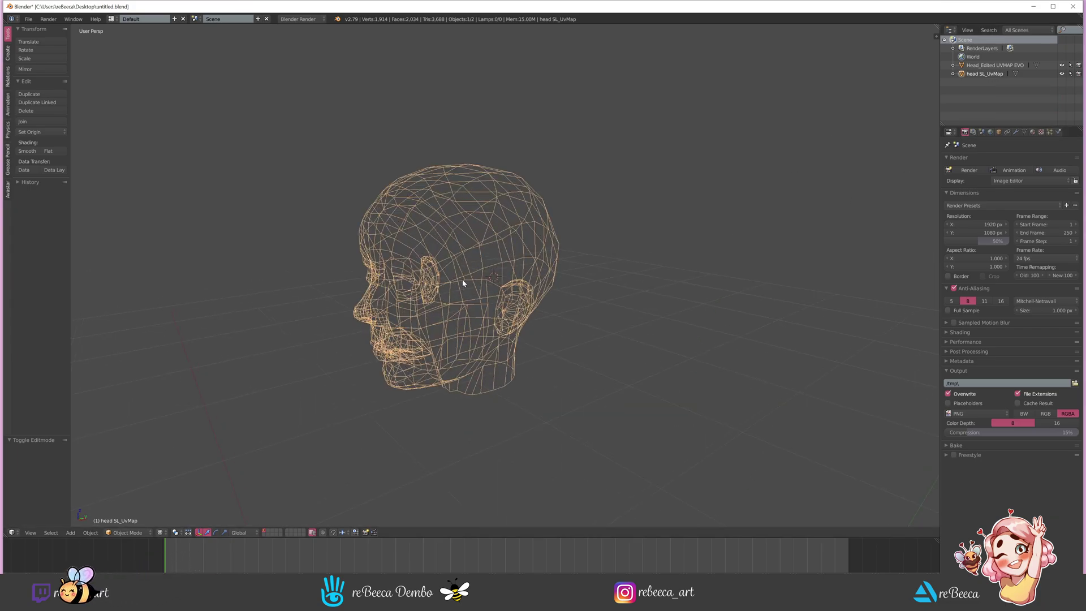
middle_click(463, 280)
middle_click_drag(461, 279, 518, 323)
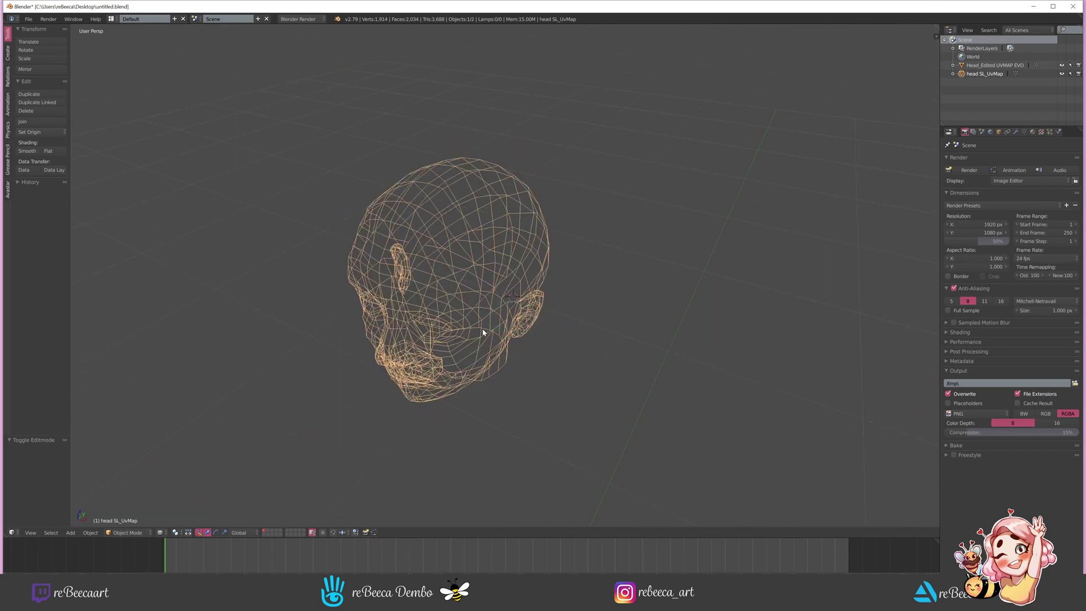
- Hide head SL_UvMap to check the mesh underneath, restore it, and reselect it for a front view of the overlapping wireframes
right_click(483, 332)
right_click(488, 344)
left_click(1062, 73)
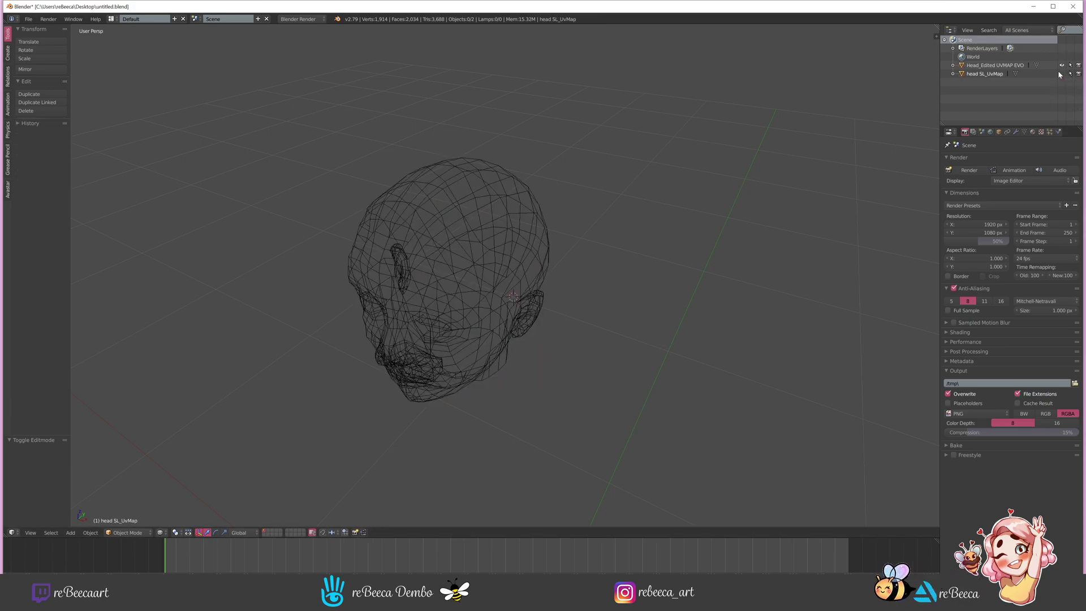
right_click(496, 308)
left_click(1062, 74)
right_click(468, 321)
mouse_move(540, 335)
middle_mouse_down()
mouse_move(547, 341)
mouse_move(512, 320)
mouse_move(457, 322)
mouse_move(436, 362)
middle_mouse_up()
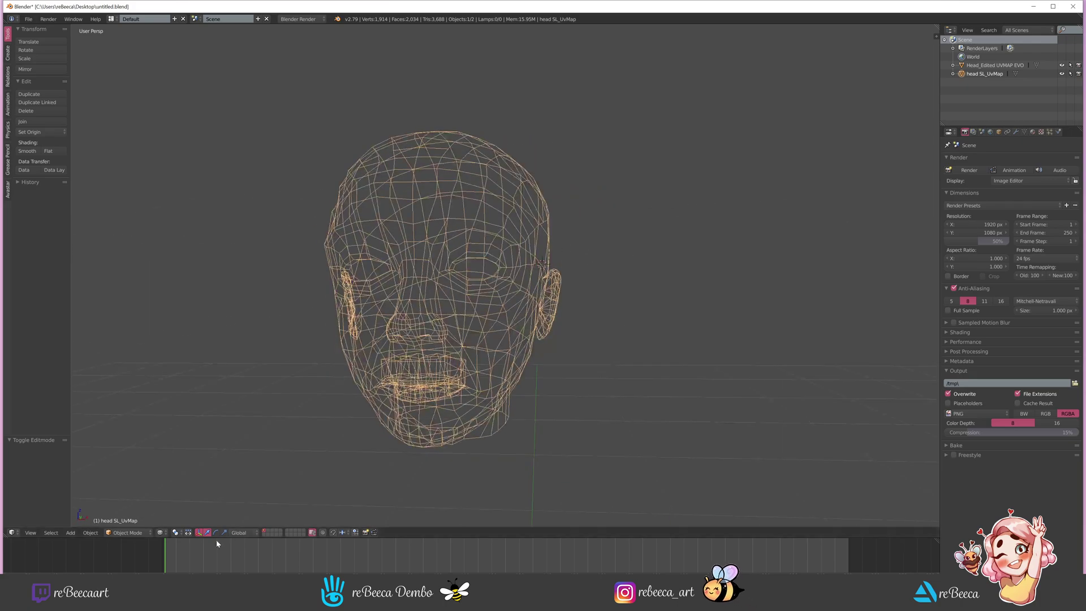
- Display the overlapping heads in Solid shading and inspect the face from the front and side
left_click(161, 533)
left_click(173, 505)
middle_click_drag(360, 411, 484, 347)
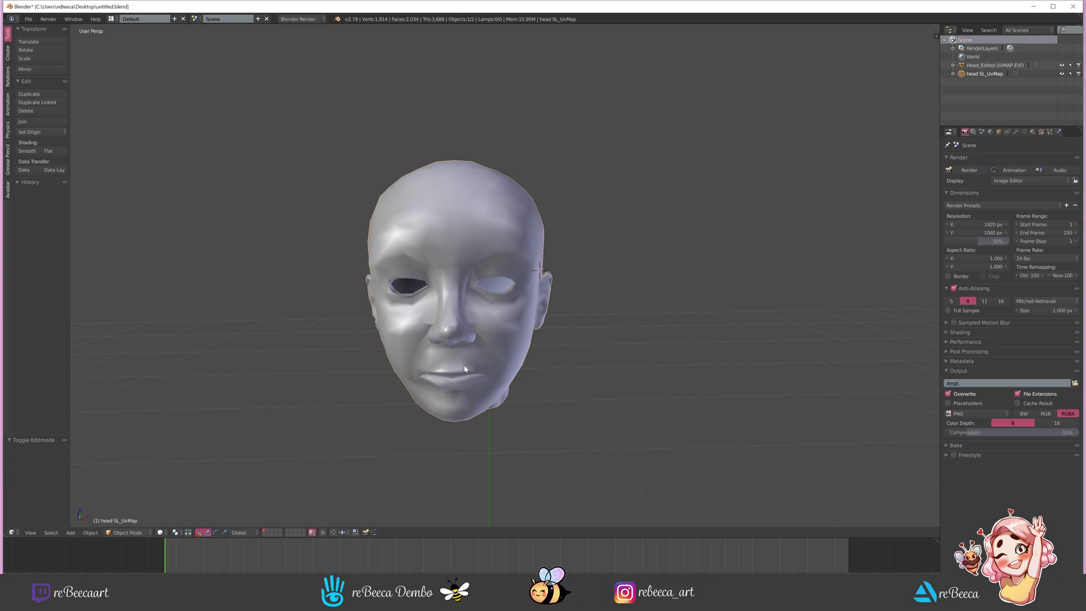
middle_click_drag(452, 359, 432, 366)
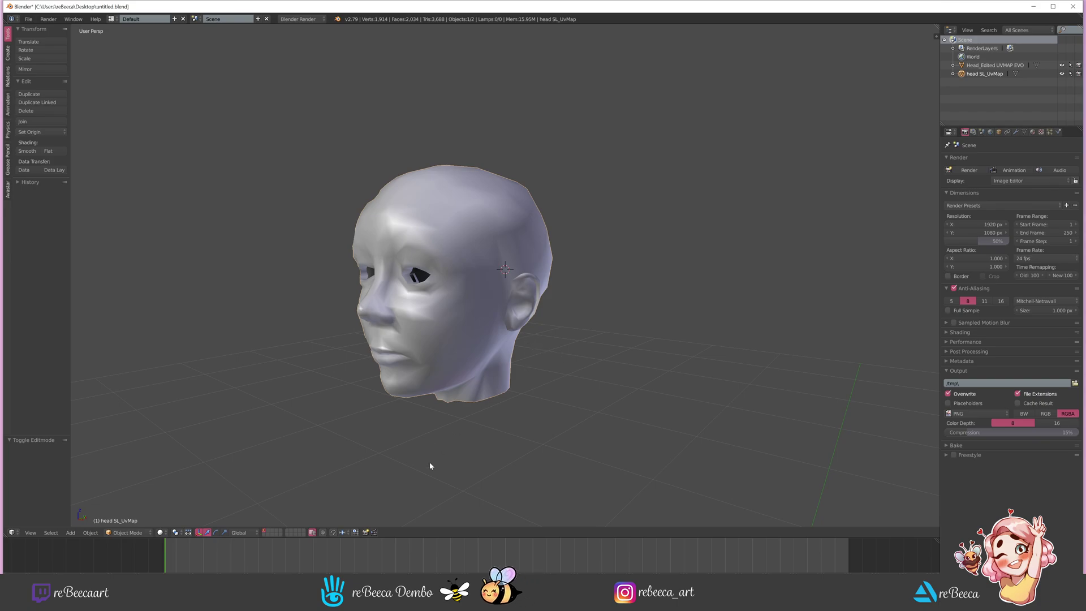
- Switch the viewport shading to Texture and view the heads from the side
key("z")
left_click(174, 495)
mouse_move(185, 484)
middle_mouse_down()
mouse_move(572, 337)
mouse_move(164, 518)
middle_mouse_up()
left_click(160, 533)
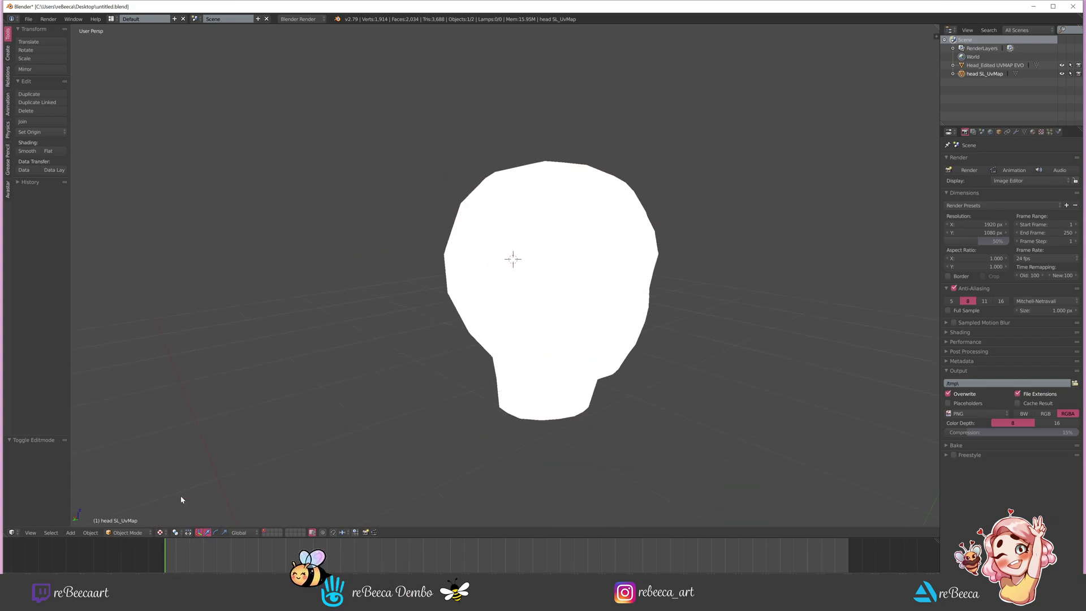
left_click(182, 495)
mouse_move(586, 365)
middle_mouse_down()
mouse_move(648, 367)
mouse_move(535, 367)
middle_mouse_up()
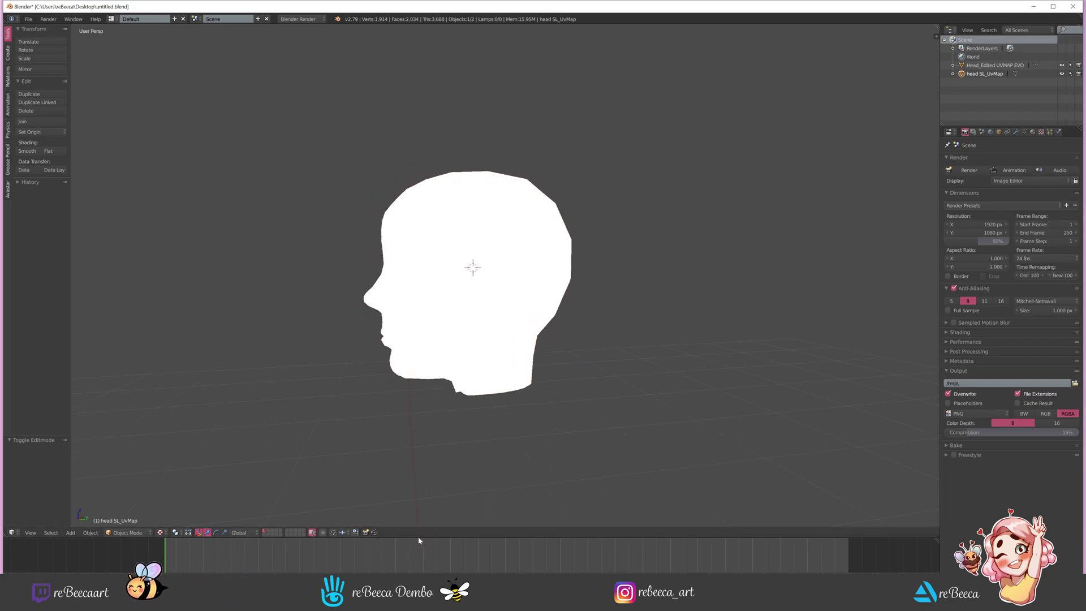
- Split the 3D viewport into two side-by-side areas of roughly equal width, shrinking the timeline area
left_click_drag(419, 536, 422, 576)
middle_click_drag(464, 316, 498, 303)
middle_click_drag(700, 245, 593, 263)
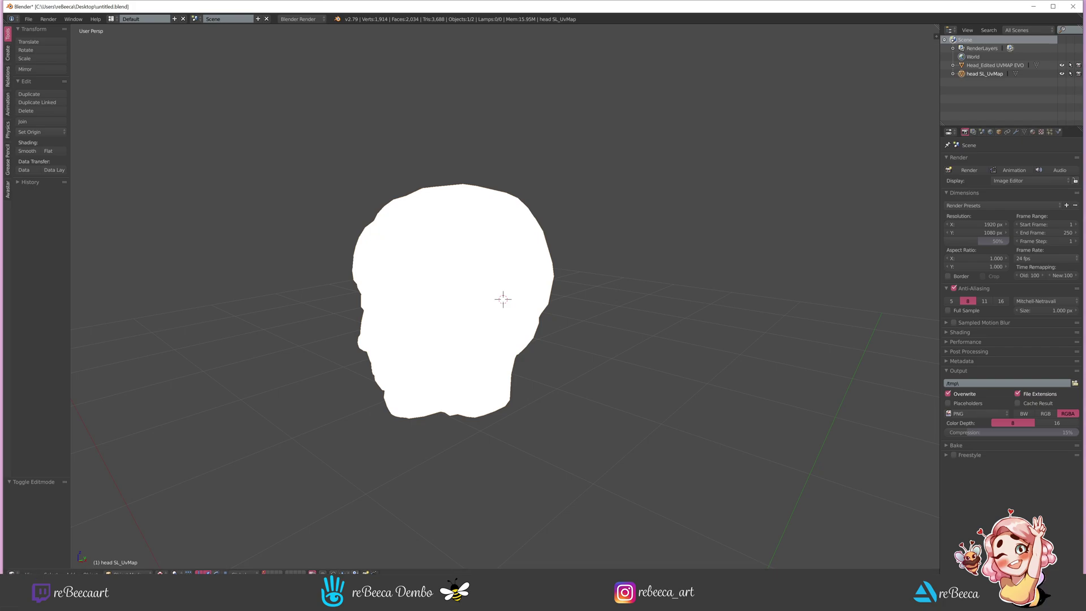
mouse_move(218, 591)
left_mouse_down()
mouse_move(220, 553)
mouse_move(219, 572)
left_mouse_up()
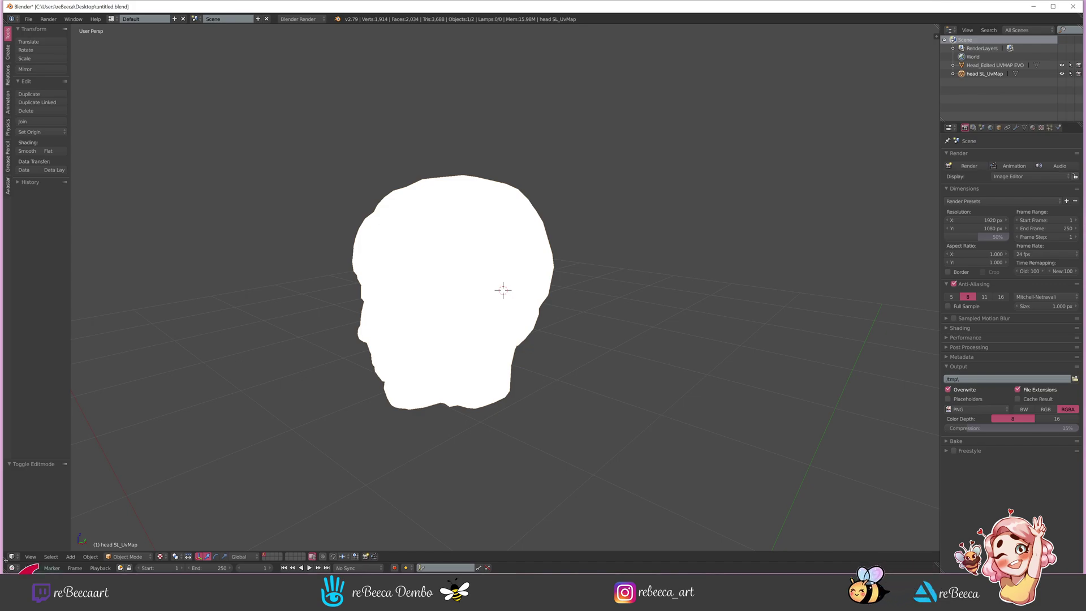
left_click_drag(3, 557, 212, 557)
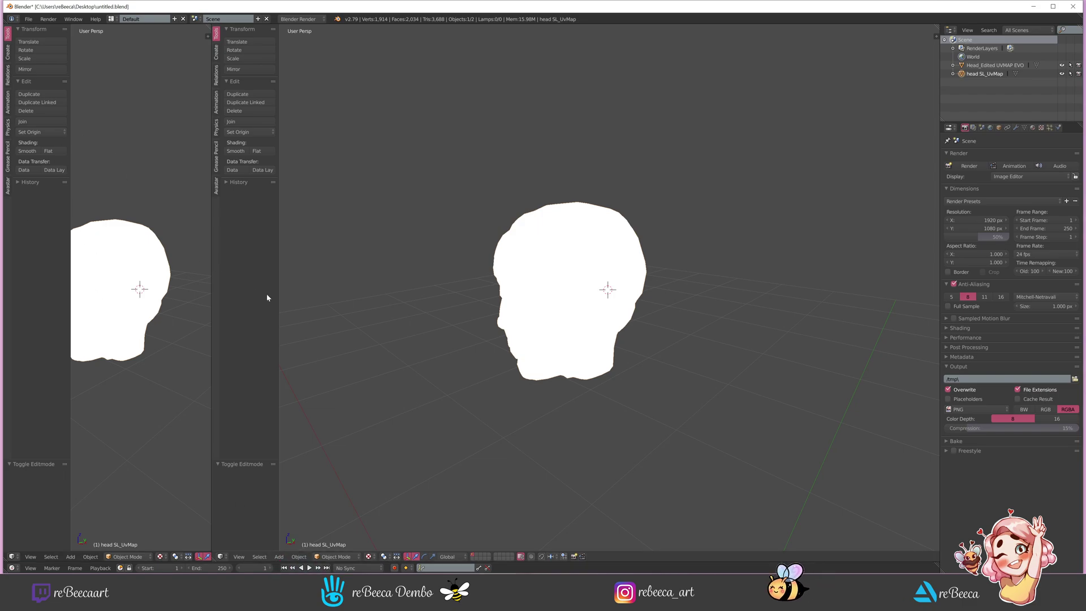
left_click_drag(277, 301, 447, 296)
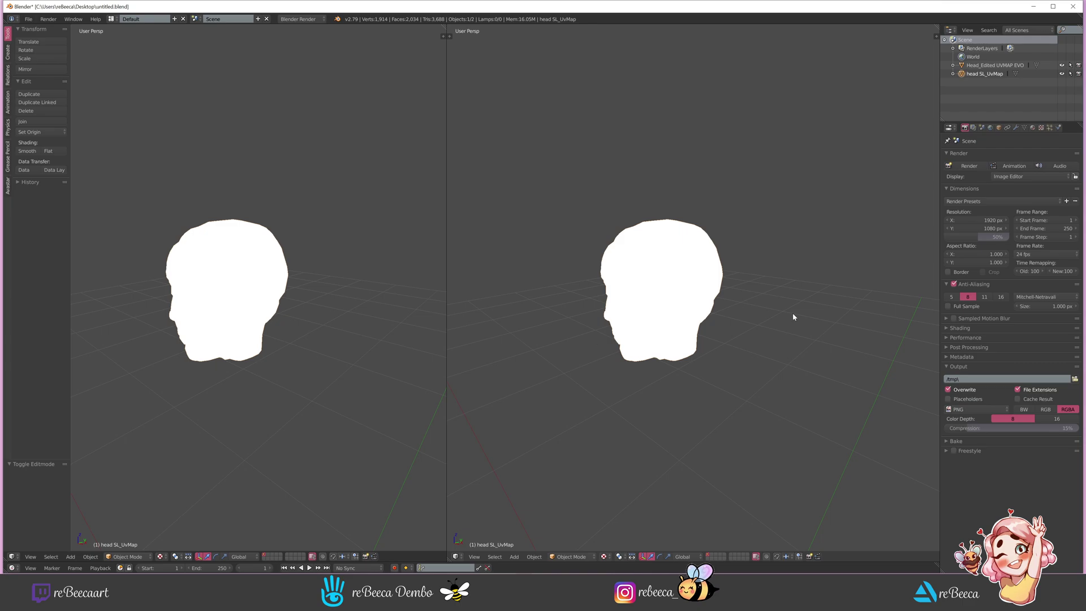
- Enlarge the timeline area and change the narrower of the two viewports to a UV/Image Editor
left_click(11, 557)
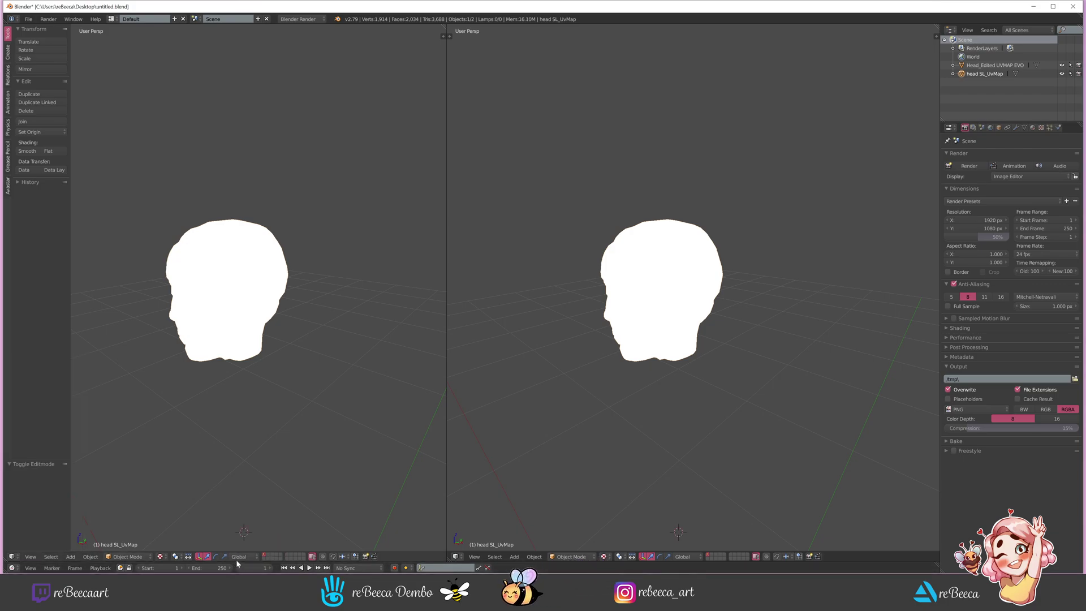
left_click_drag(237, 563, 247, 516)
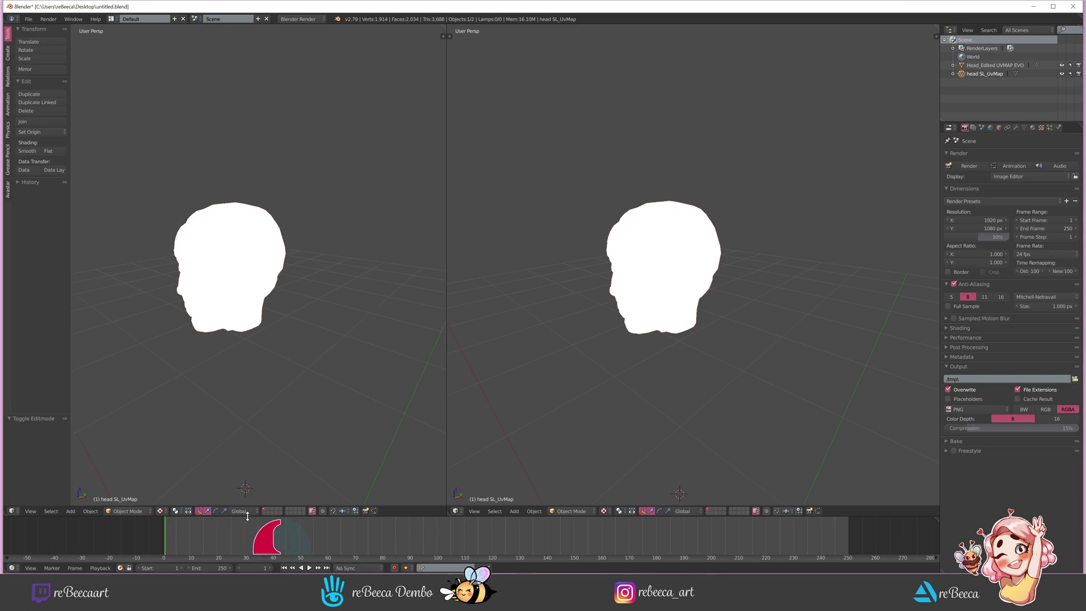
left_click(12, 511)
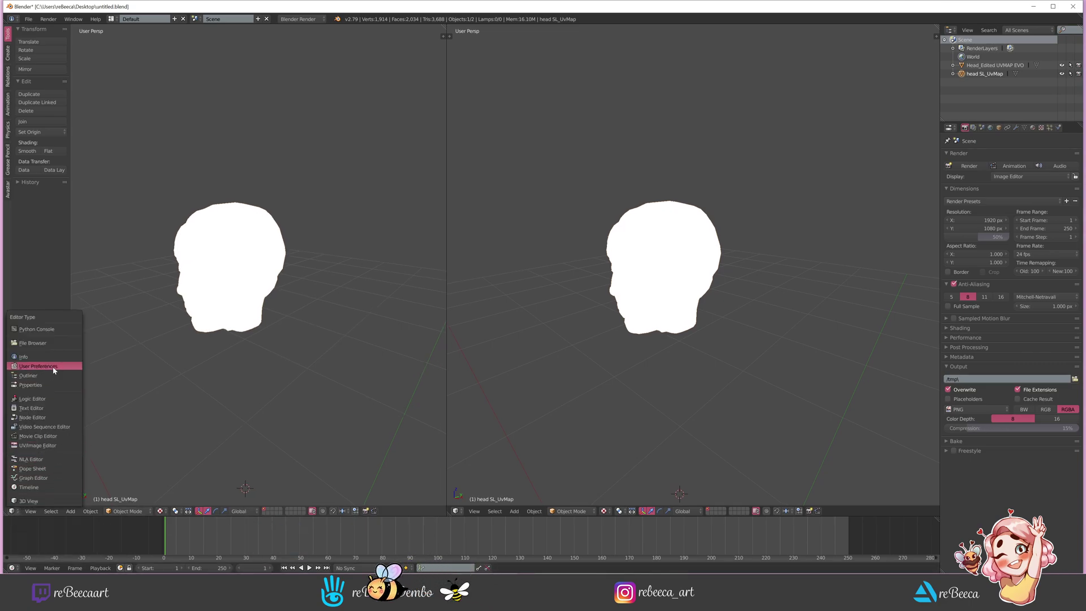
left_click(39, 446)
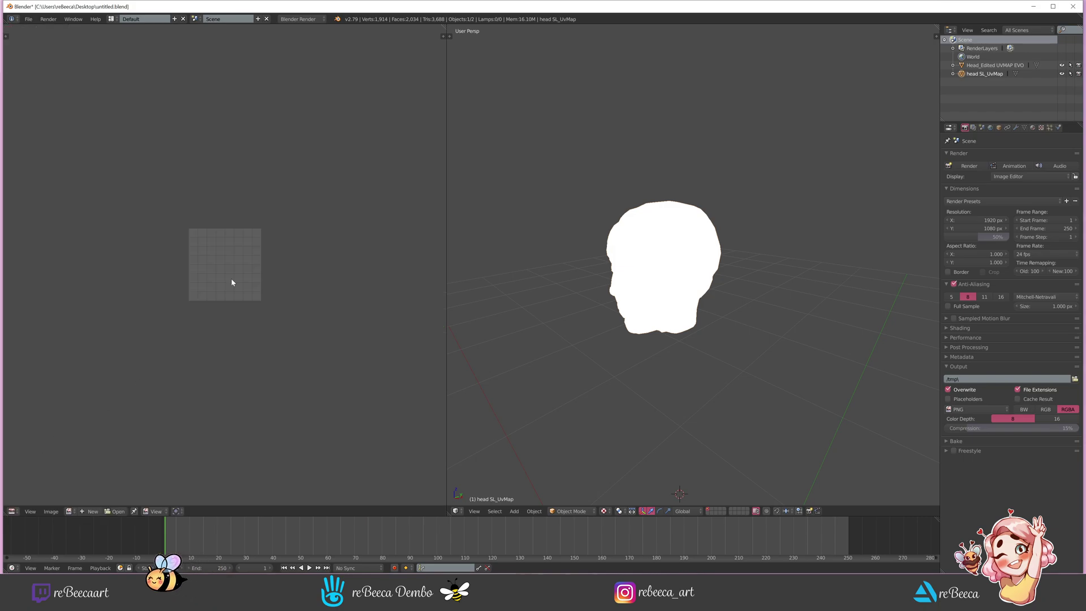
- Put head SL_UvMap in Edit Mode to show its complete UV layout beside the head mesh
scroll(227, 309, "up", 5)
scroll(709, 312, "down", 4)
key("Tab")
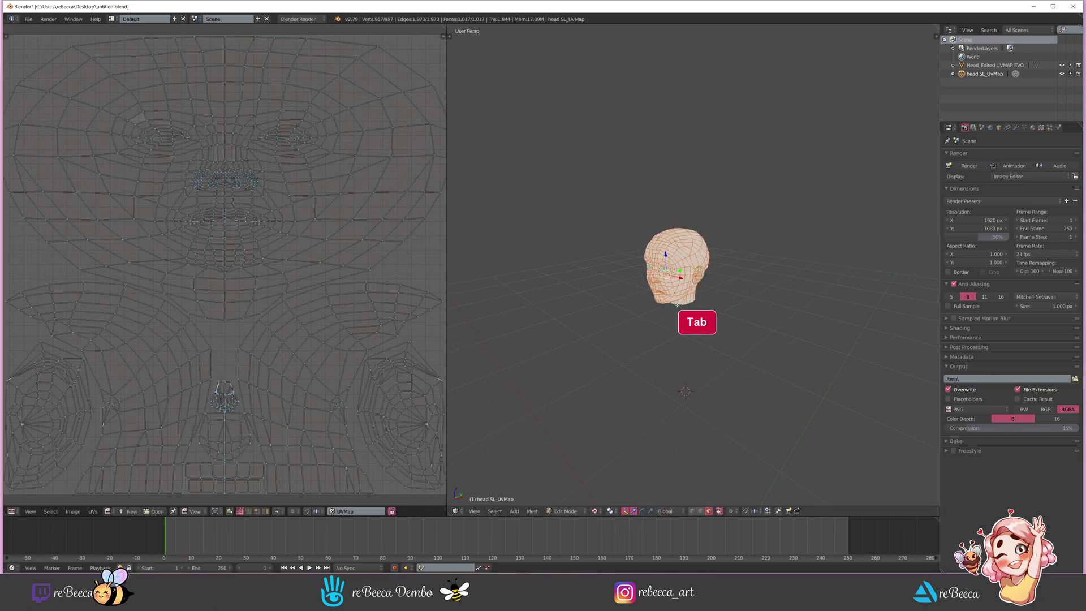
scroll(334, 337, "down", 3)
middle_click_drag(334, 336, 332, 374, "shift")
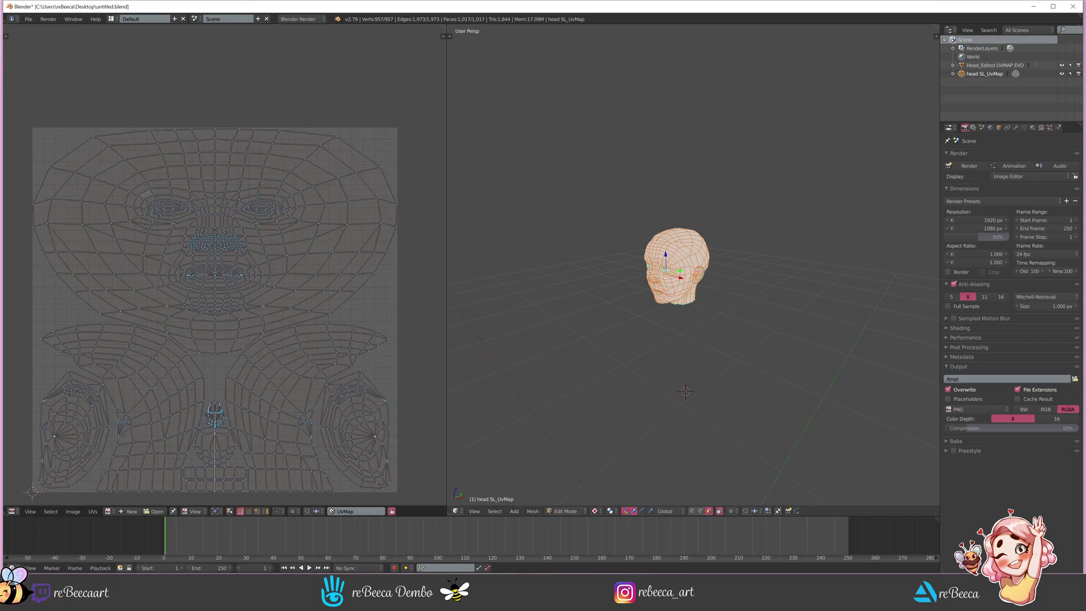
key("Tab")
scroll(677, 266, "up", 2)
key("Tab")
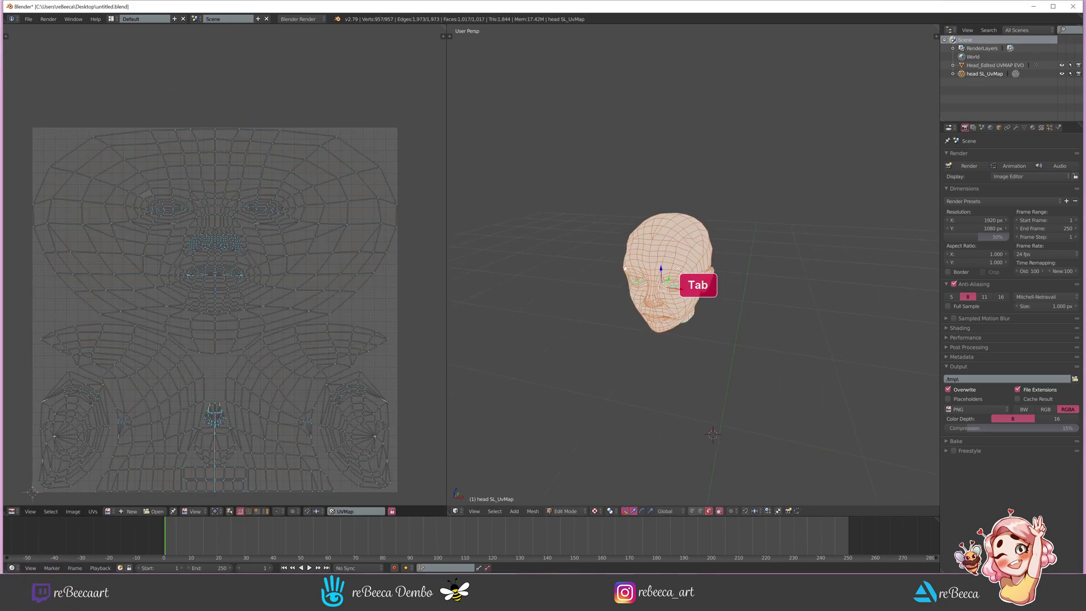
scroll(676, 265, "up", 4)
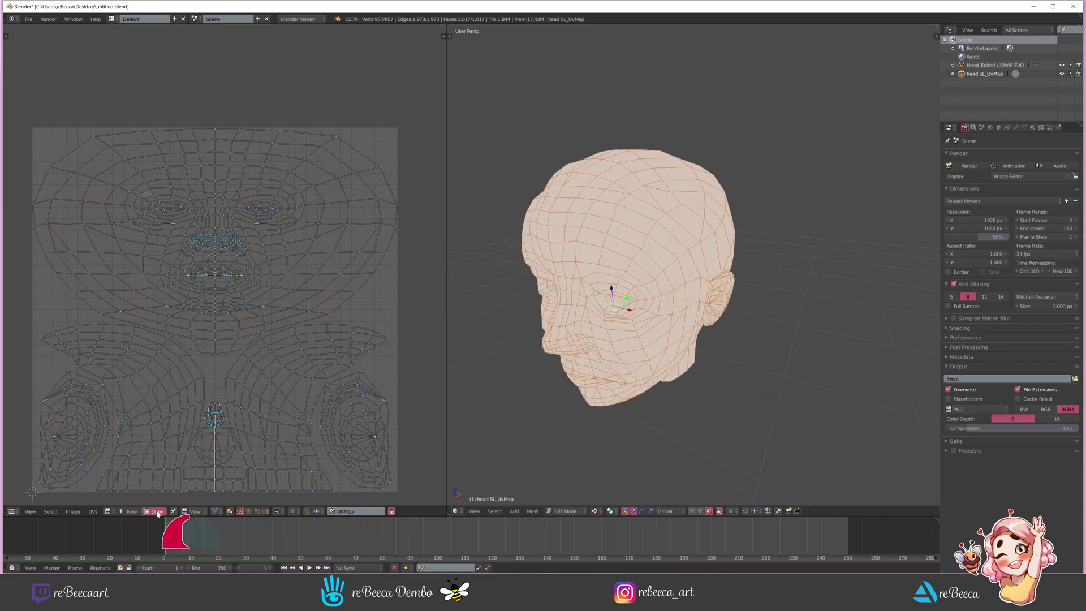
- Open the image Head.jpg from the Desktop behind the UV layout of head SL_UvMap
left_click(156, 511)
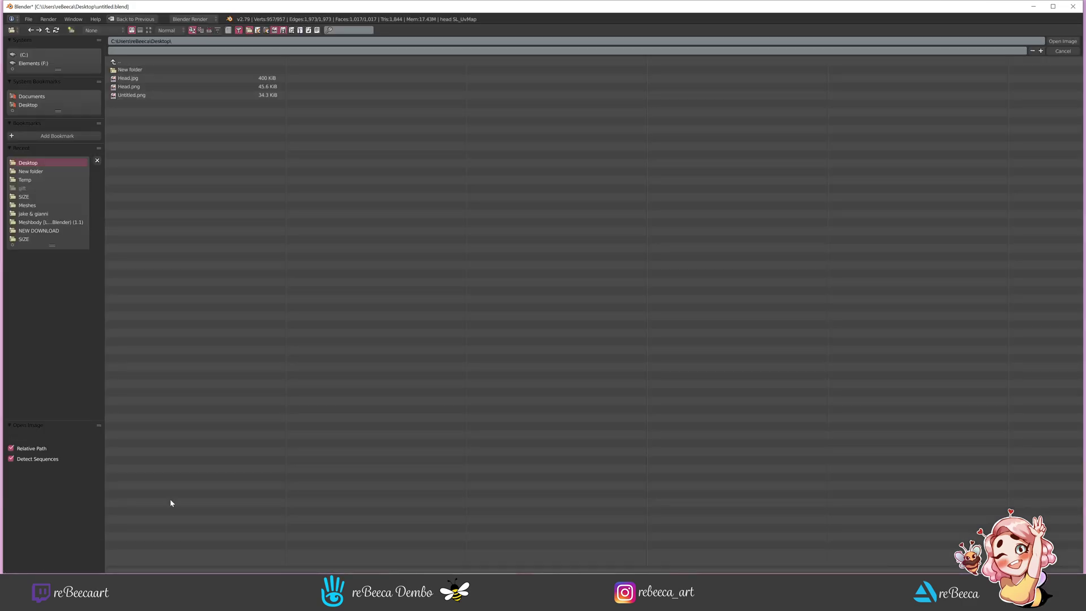
left_click(124, 78)
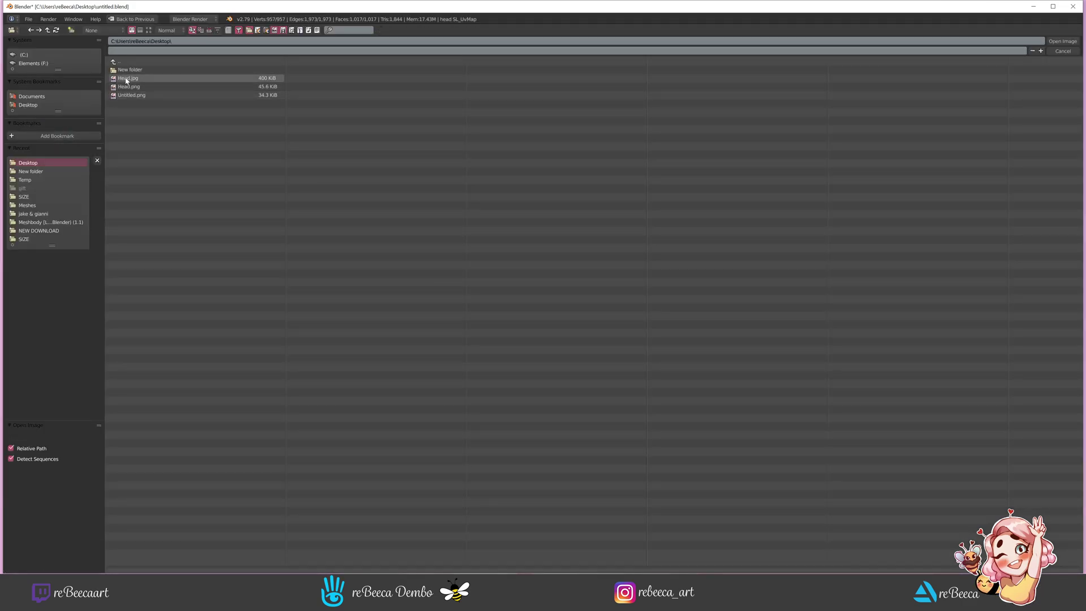
left_click(1061, 43)
scroll(197, 304, "down", 4)
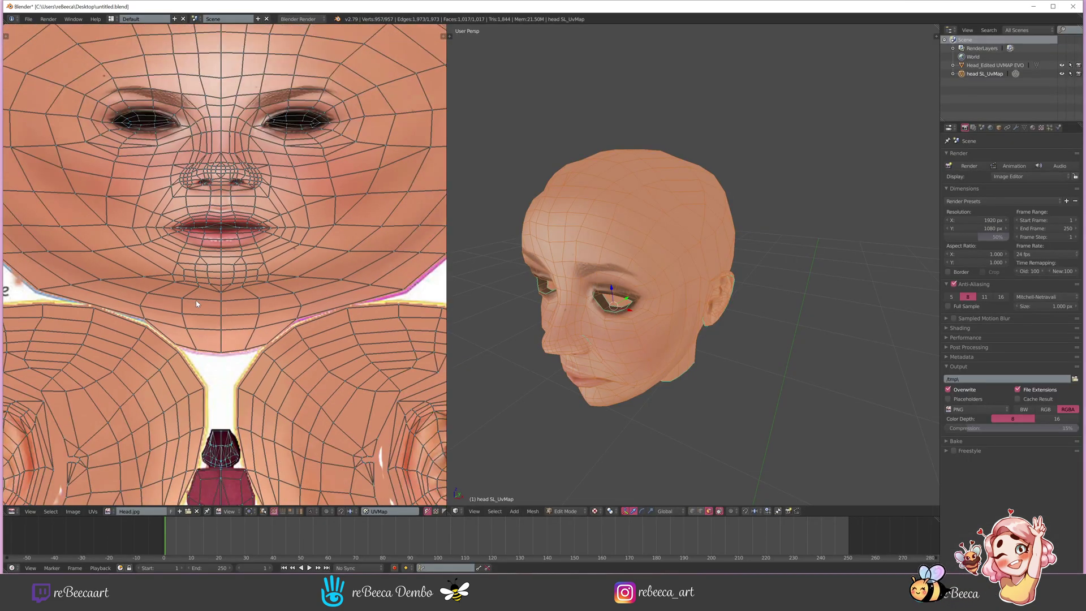
scroll(197, 305, "down", 3)
scroll(241, 302, "up", 1)
- Return head SL_UvMap to Object Mode and inspect the textured head from the front and side
key("Tab")
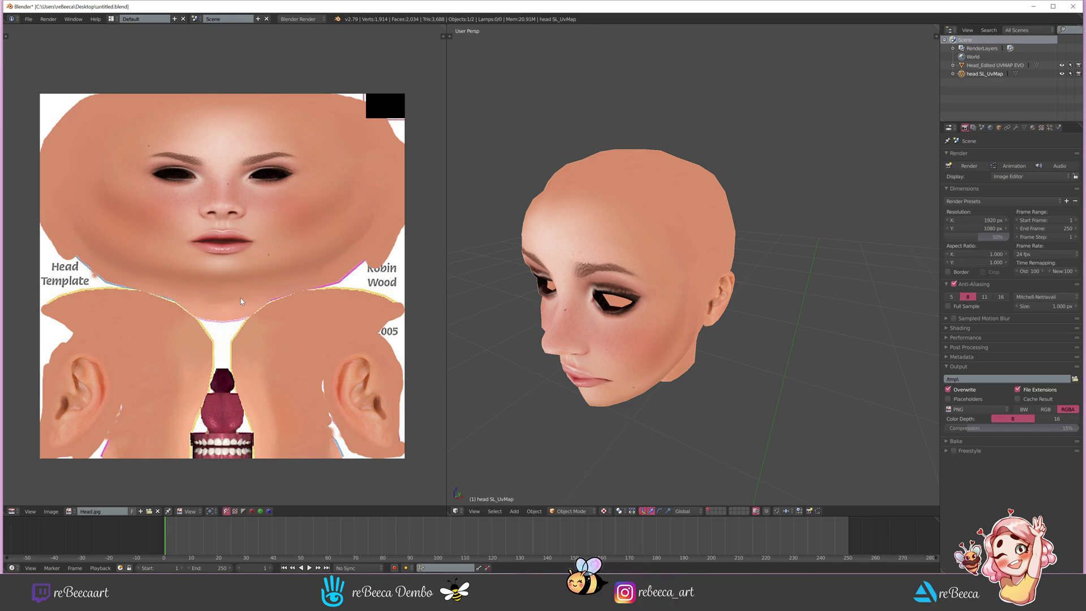
scroll(565, 283, "down", 2)
middle_click_drag(565, 282, 620, 278)
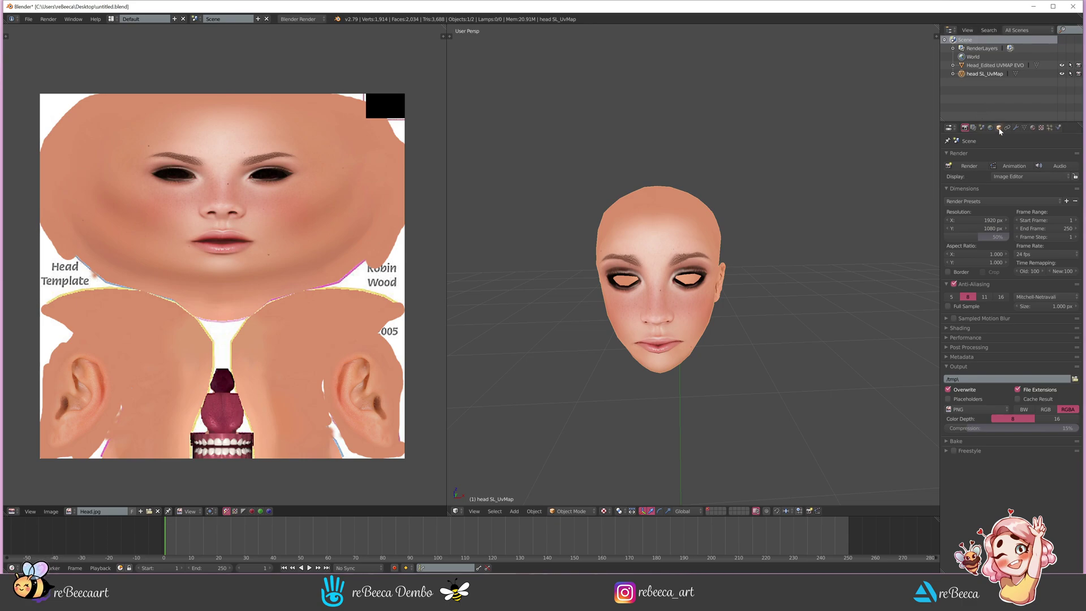
middle_click_drag(661, 226, 682, 254)
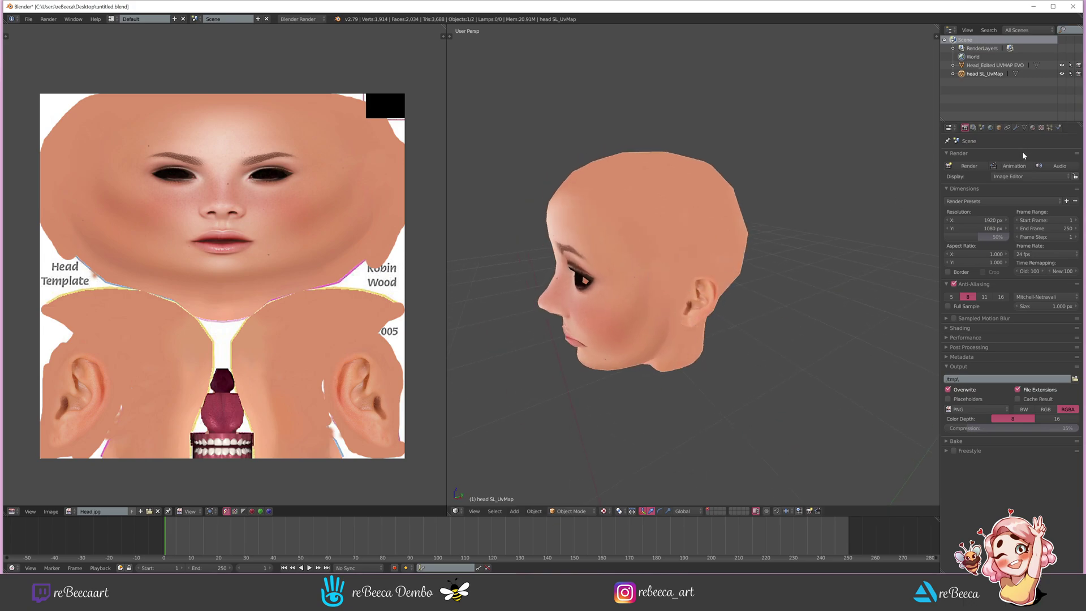
- Create a new material on head SL_UvMap and name it Sluvmap
left_click(1033, 127)
left_click(1069, 165)
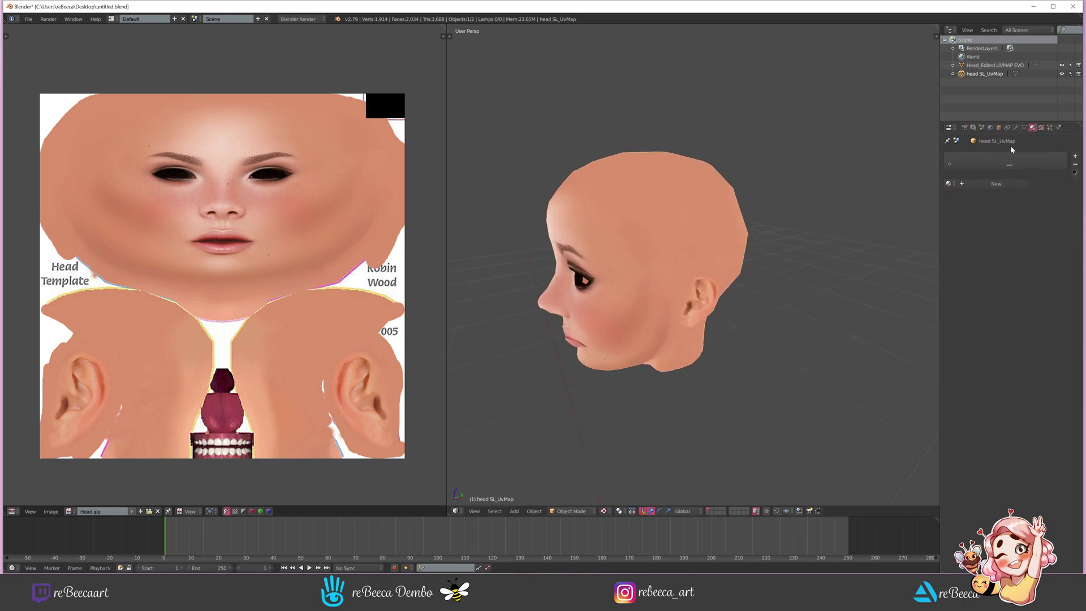
left_click(996, 183)
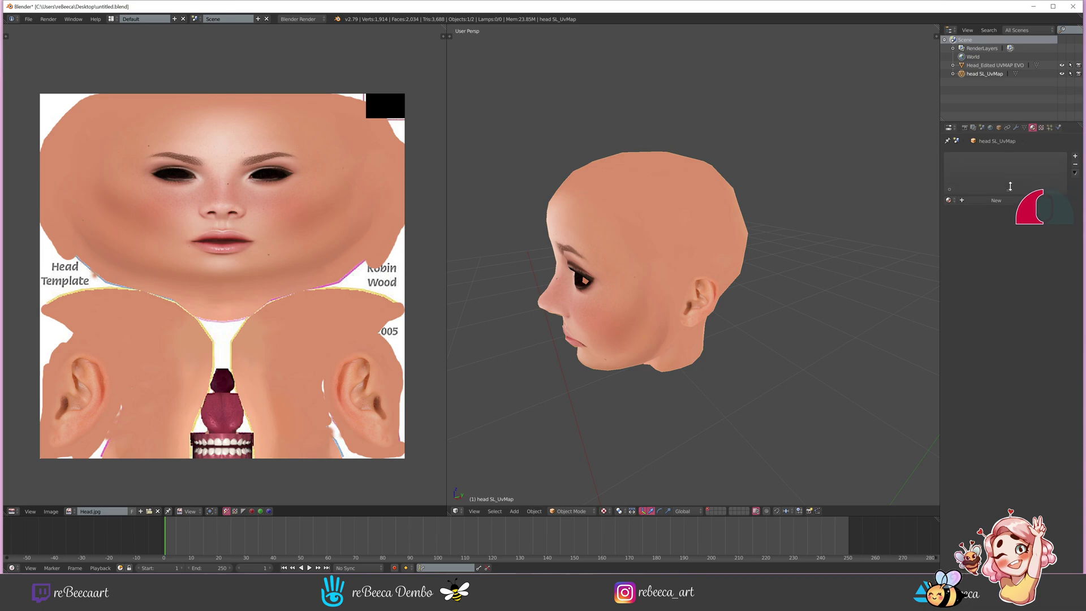
left_click(978, 200)
type("Sluvmap")
key("Return")
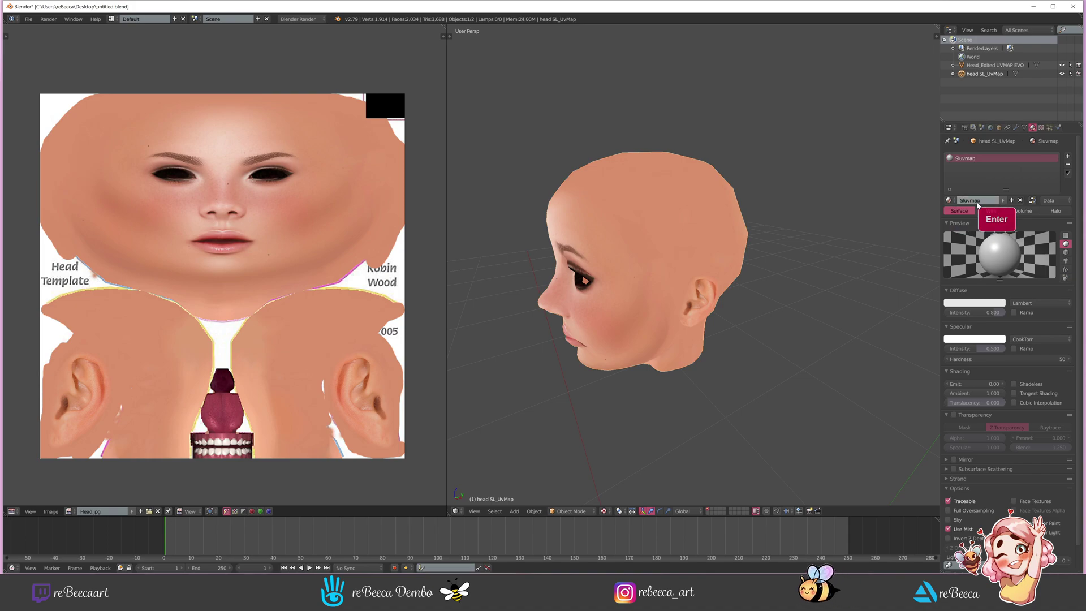
- Add a new image texture to the Sluvmap material and load Head.jpg from the Desktop into it
left_click(1042, 128)
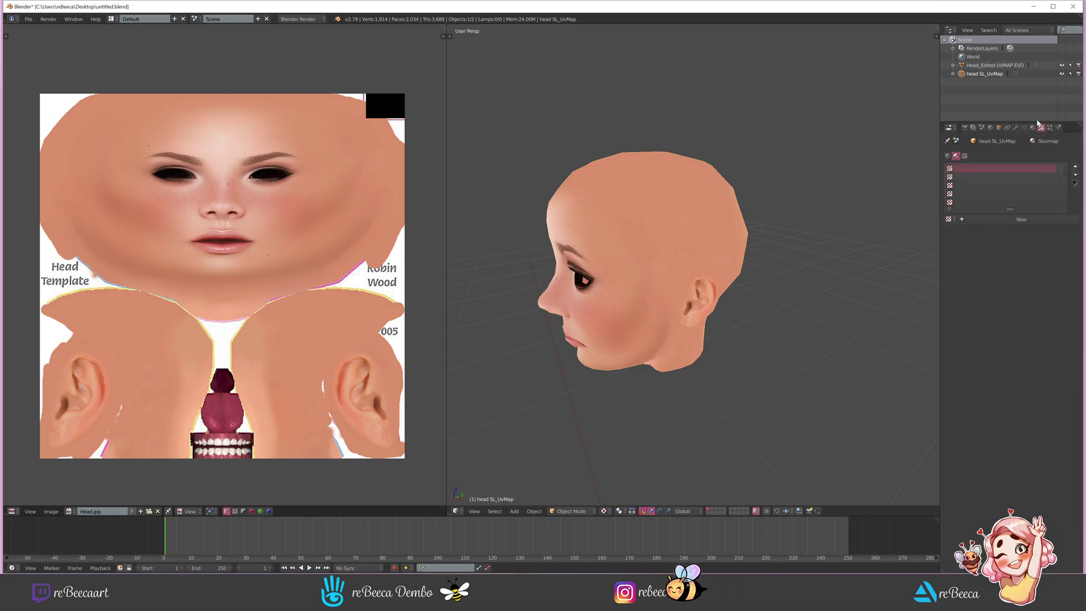
left_click(1058, 220)
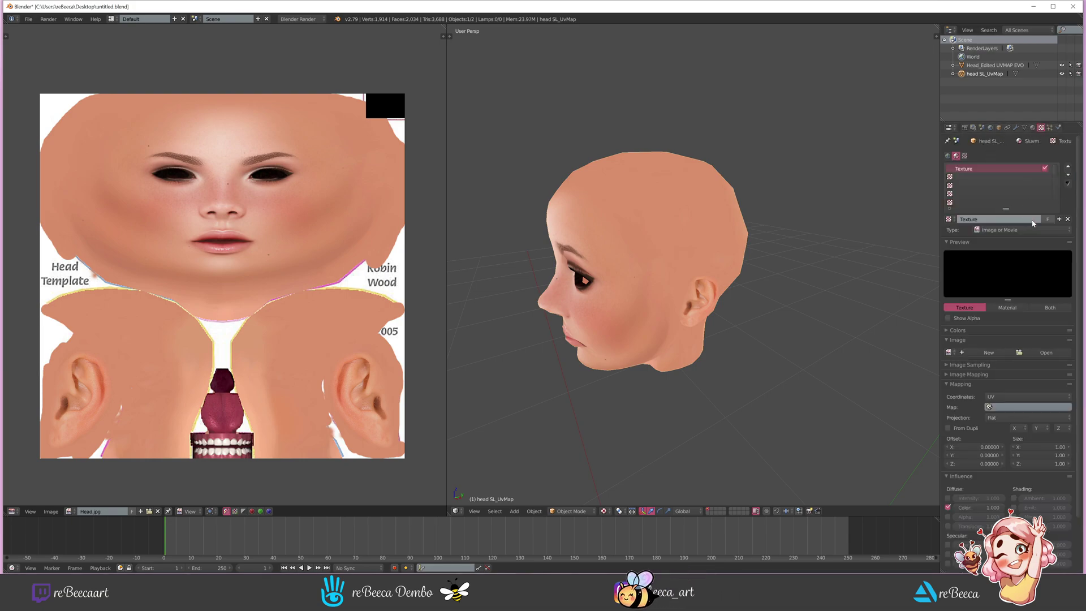
left_click(1050, 354)
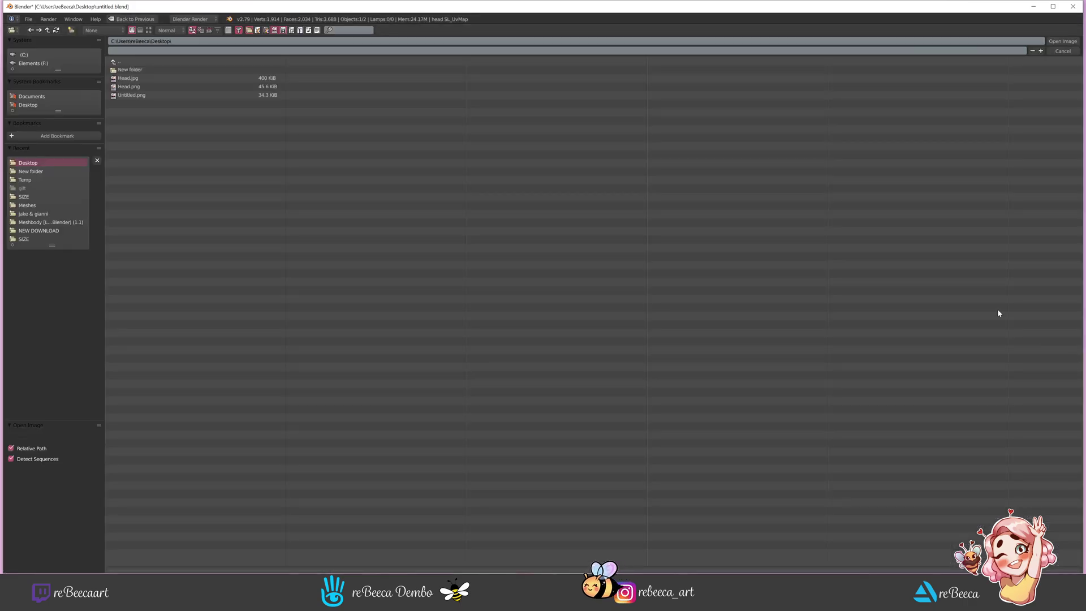
left_click(211, 78)
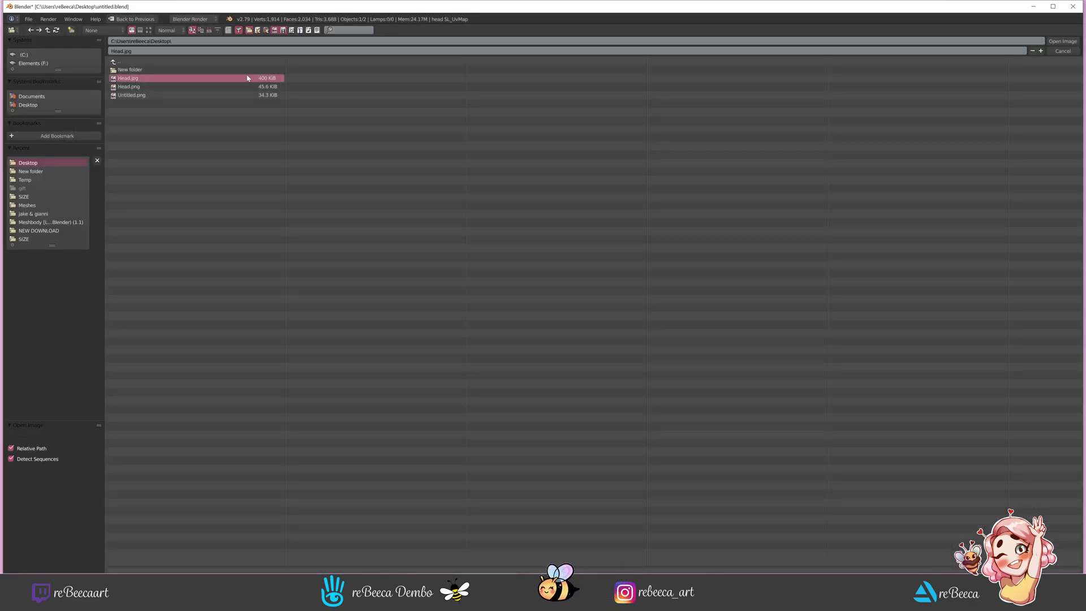
left_click(1059, 41)
scroll(681, 206, "down", 2)
middle_click_drag(681, 206, 706, 209)
middle_click_drag(631, 248, 619, 247)
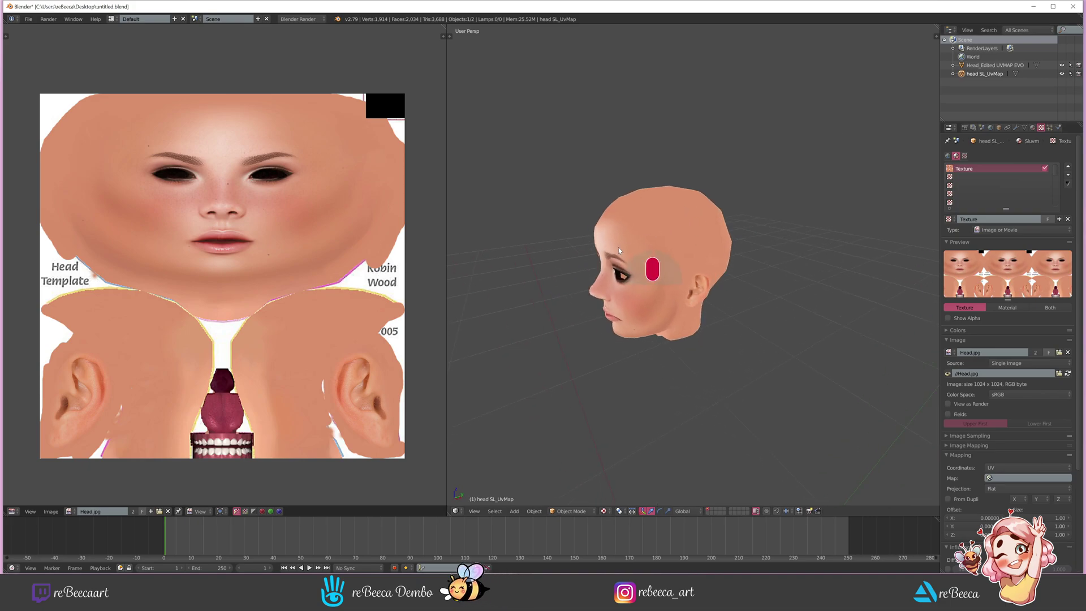
- Move closer to the textured head and set the viewport shading to Wireframe
scroll(800, 269, "up", 2)
mouse_move(711, 287)
middle_mouse_down()
mouse_move(747, 283)
mouse_move(845, 331)
mouse_move(720, 320)
middle_mouse_up()
key("z")
key("z")
key("z")
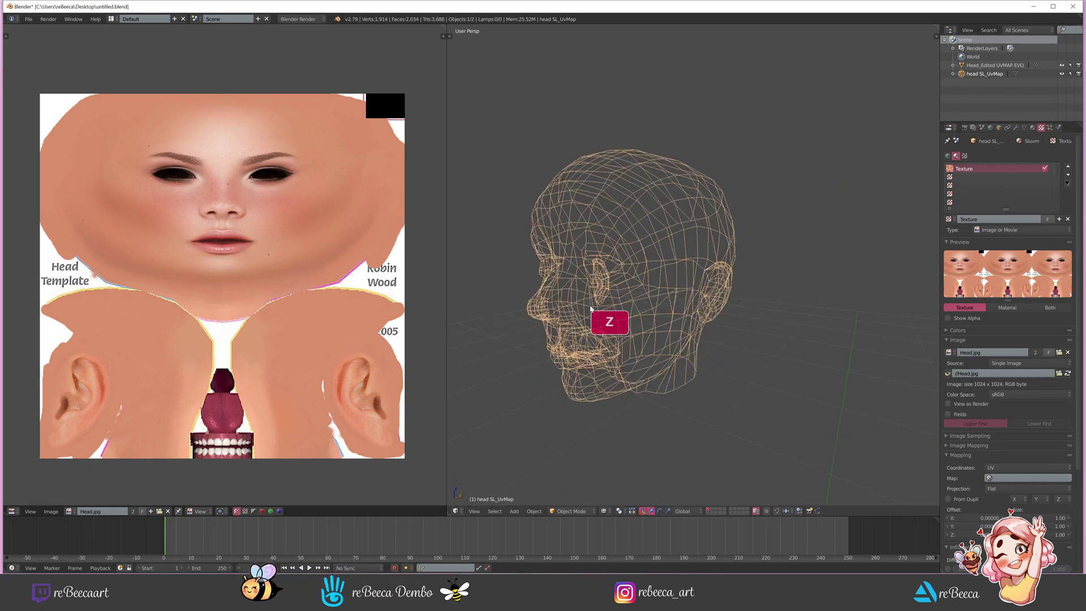
- Add Head_Edited UVMAP EVO to the selection as the active object, keeping head SL_UvMap selected
key("shift")
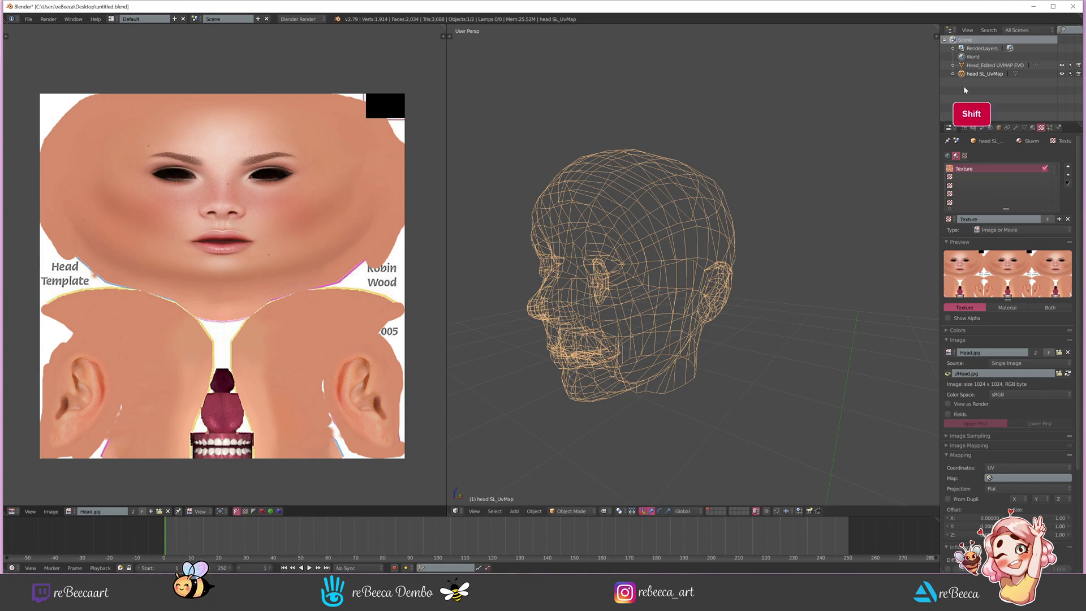
left_click(986, 66, "shift")
middle_click_drag(599, 272, 1028, 216)
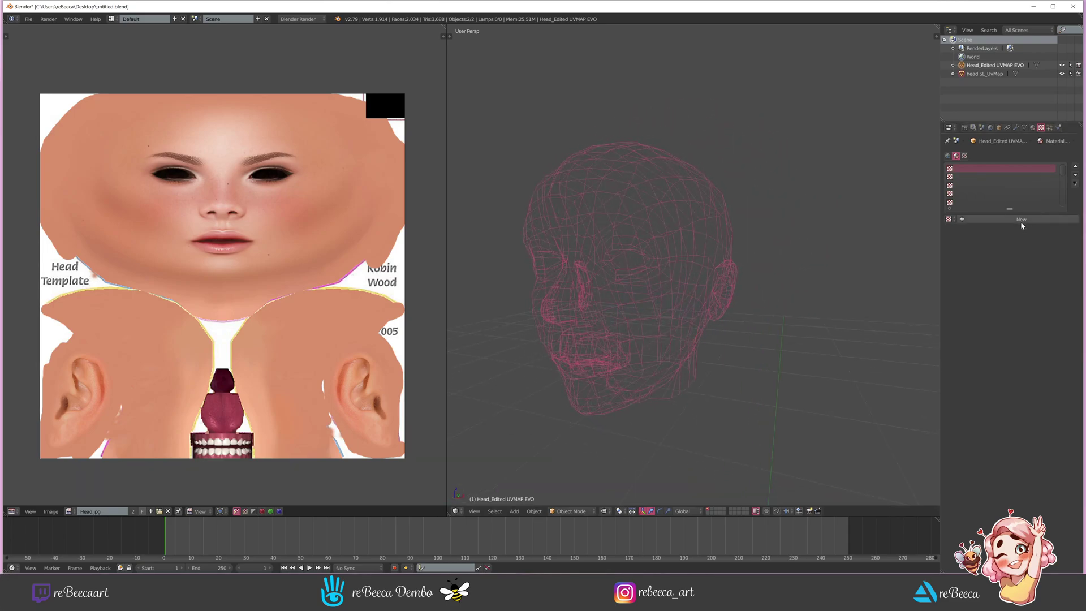
- Set the bake options to Textures mode with Selected to Active enabled and a margin of 64 px
left_click(965, 128)
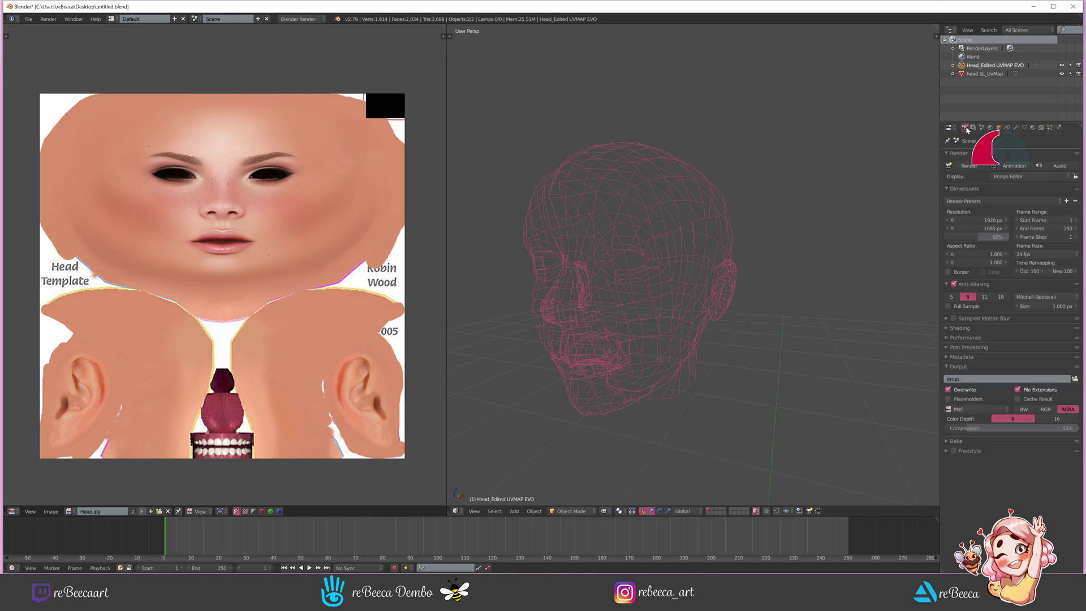
left_click(950, 442)
left_click(1008, 465)
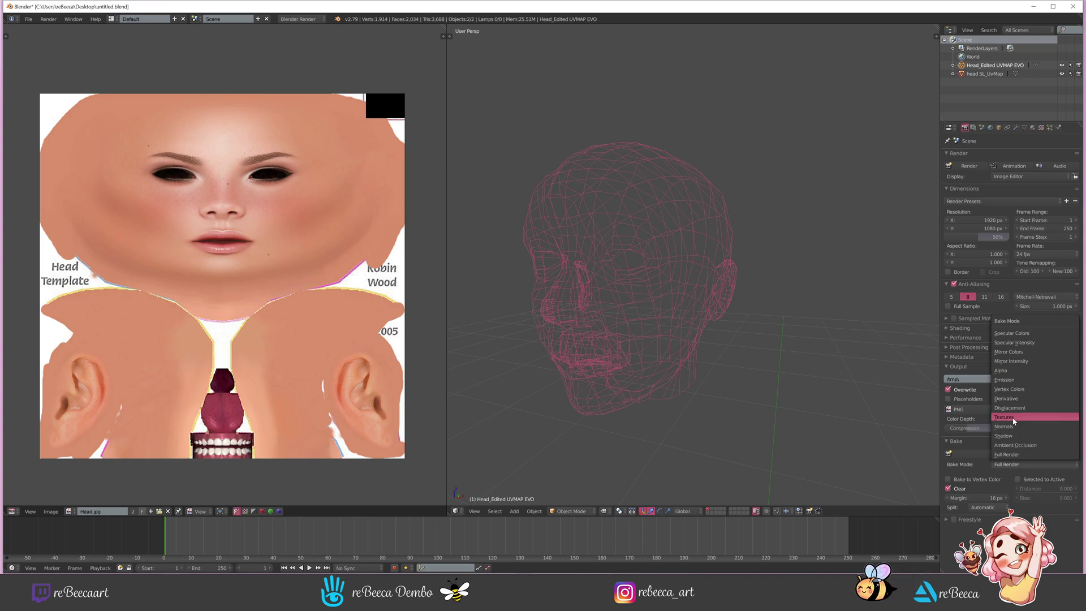
left_click(1014, 418)
left_click(1018, 479)
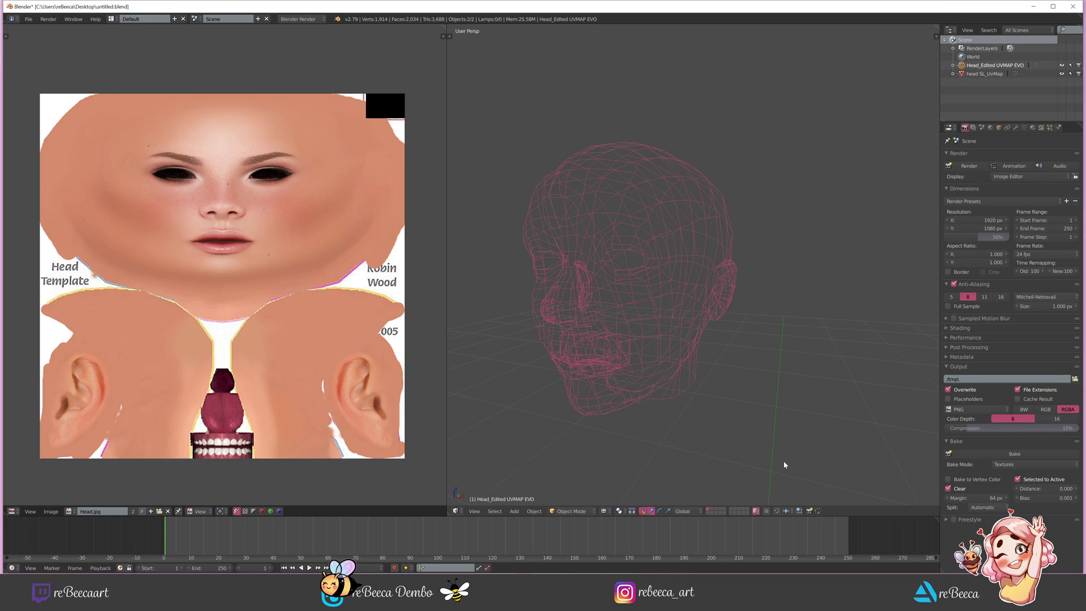
- Select only Head_Edited UVMAP EVO and enter Edit Mode in solid shading, with its face UV layout in closer view
left_click(968, 67)
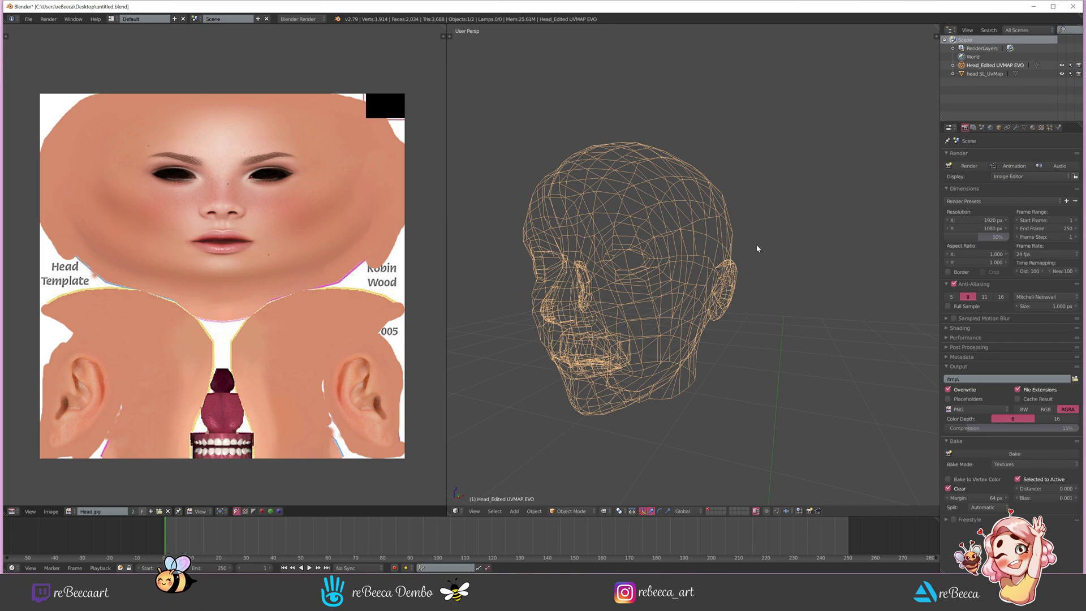
key("Tab")
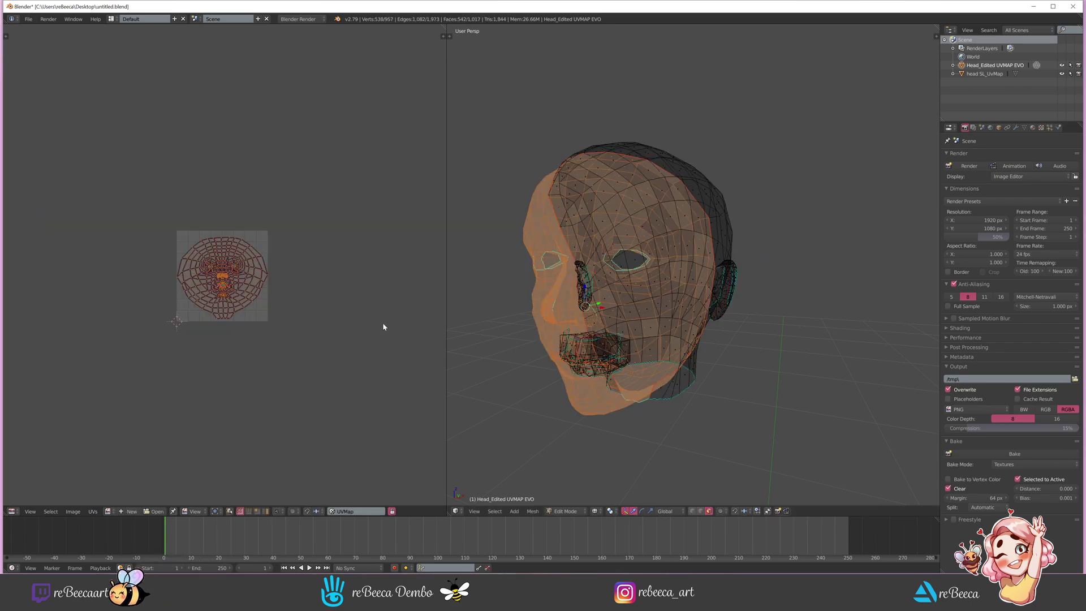
key("z")
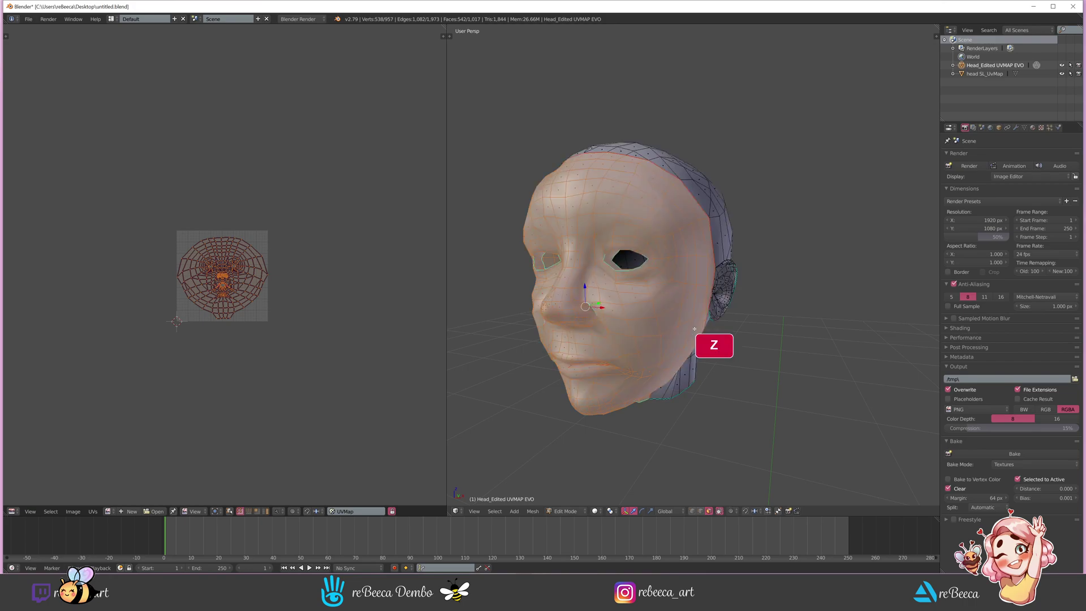
middle_click_drag(696, 333, 702, 338)
key("z")
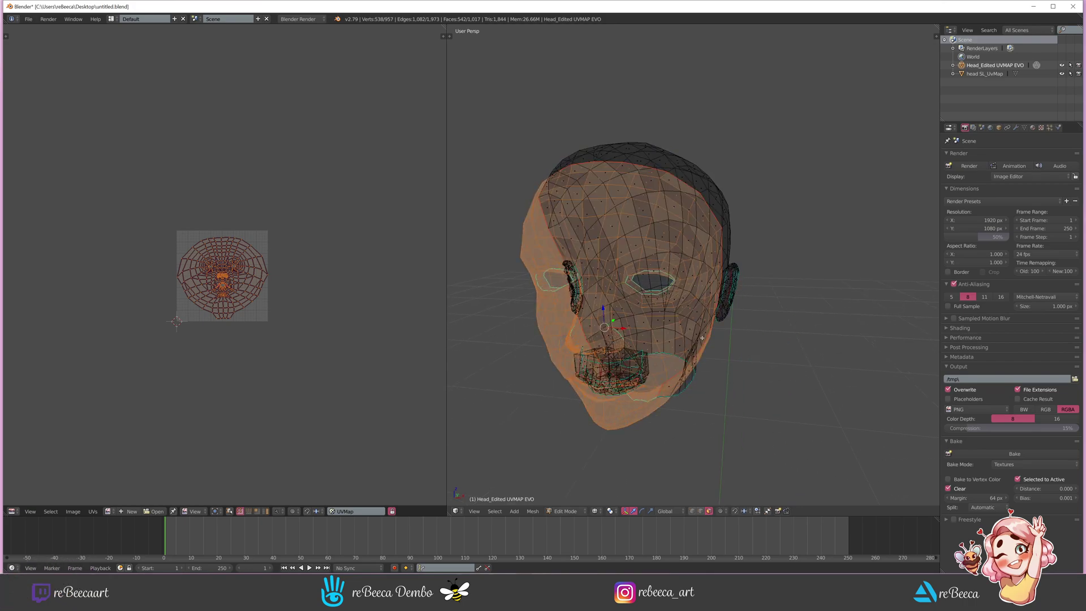
key("z")
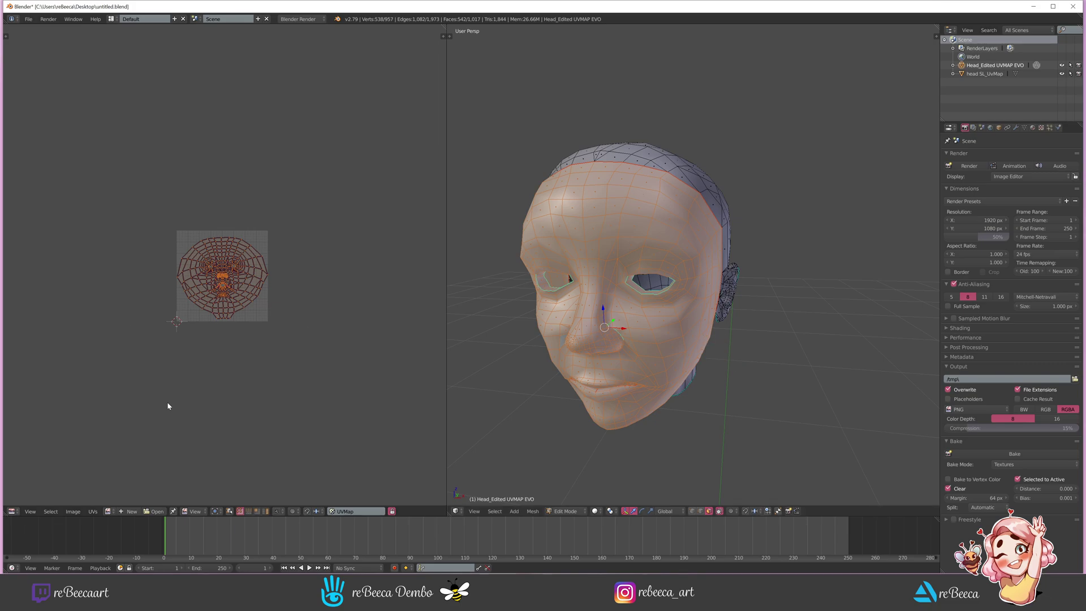
scroll(153, 405, "up", 3)
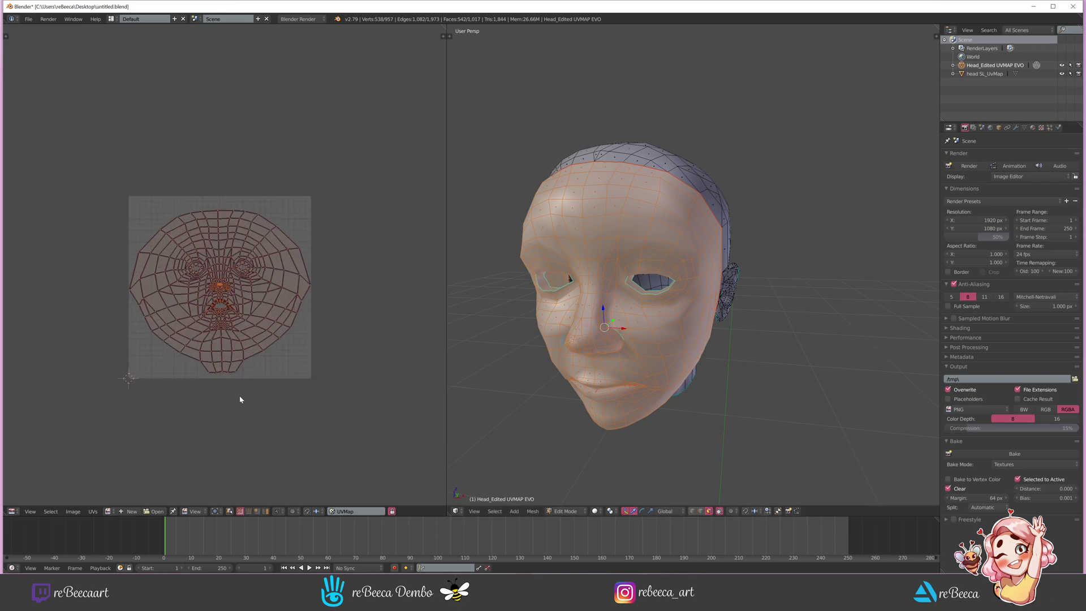
- Create a blank 2048 by 2048 px image for the UVs of the selected face region
left_click(129, 511)
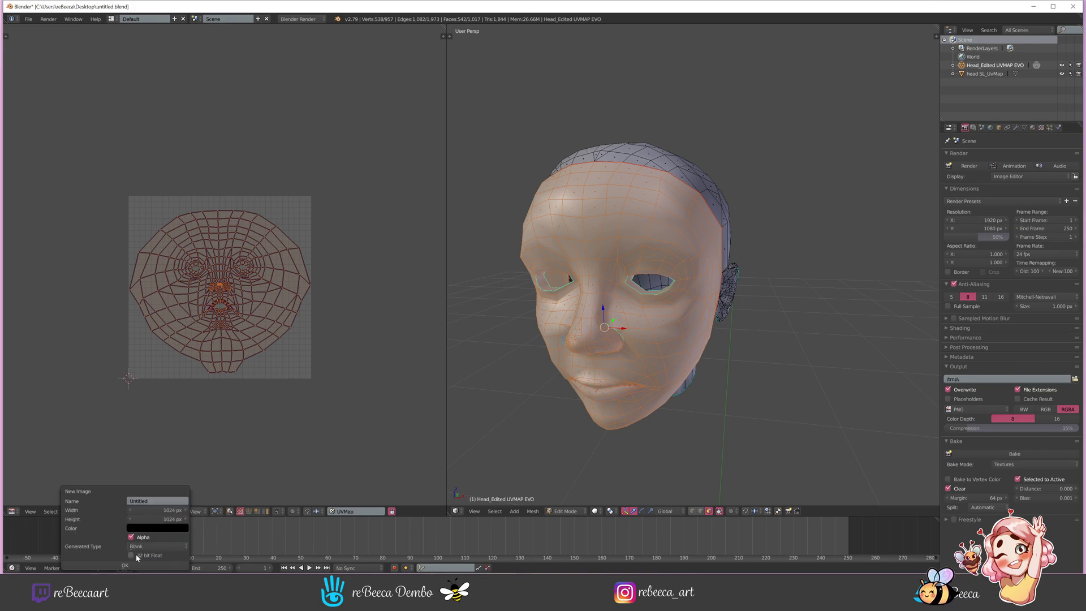
left_click(174, 508)
type("2048")
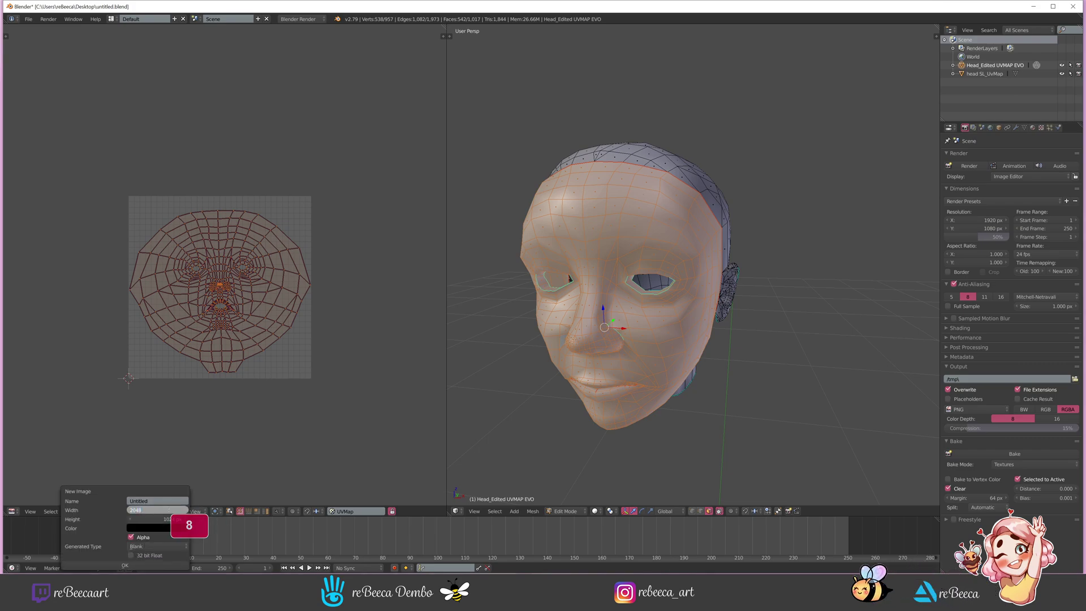
key("Return")
left_click(160, 520)
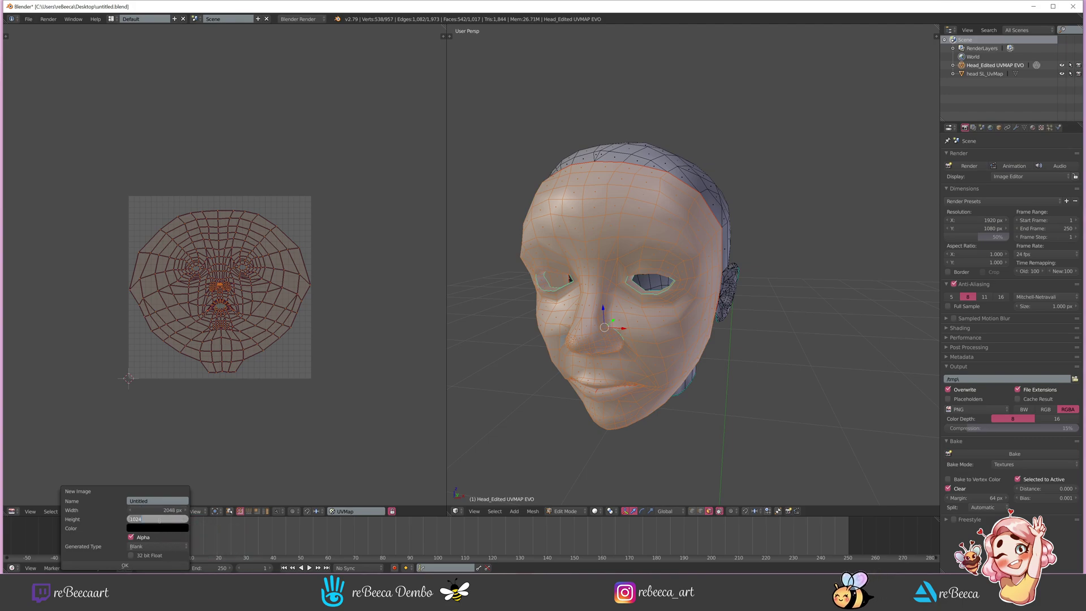
type("2048")
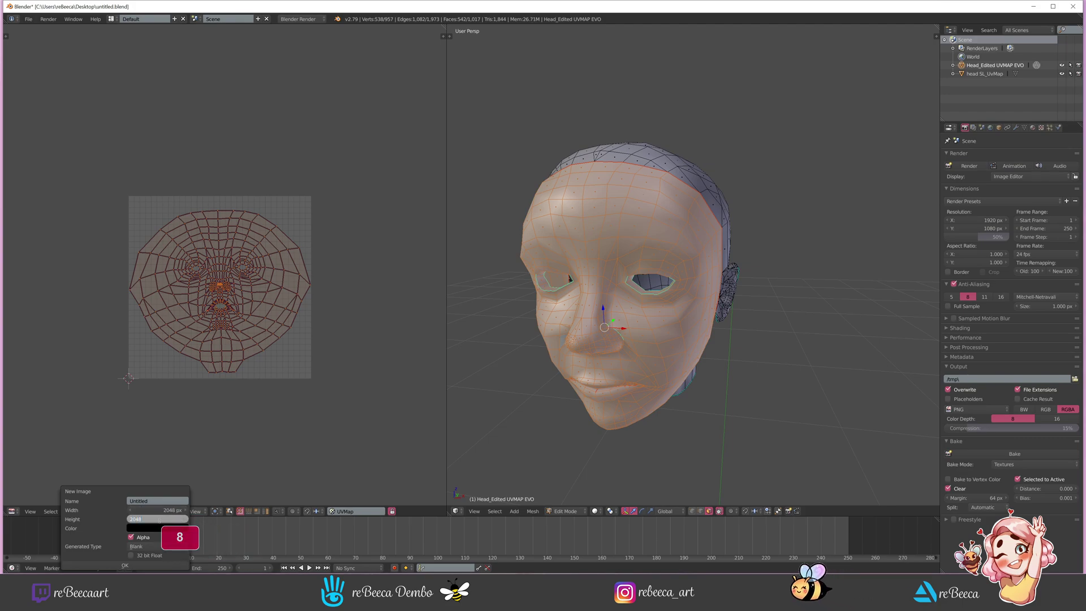
key("Return")
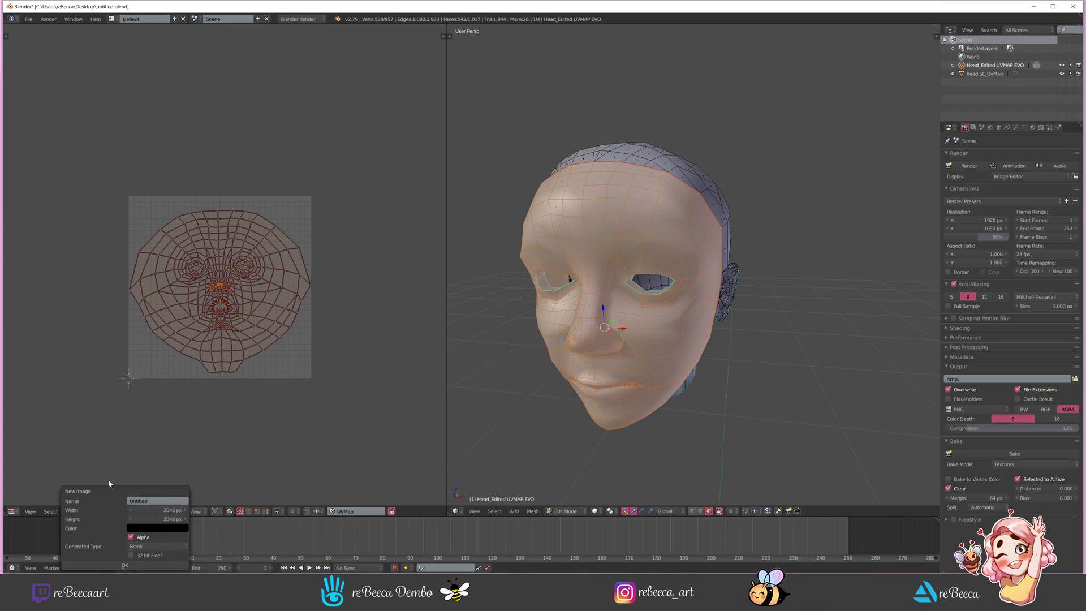
left_click(159, 565)
scroll(206, 374, "down", 5)
scroll(206, 376, "down", 2)
scroll(202, 396, "up", 1)
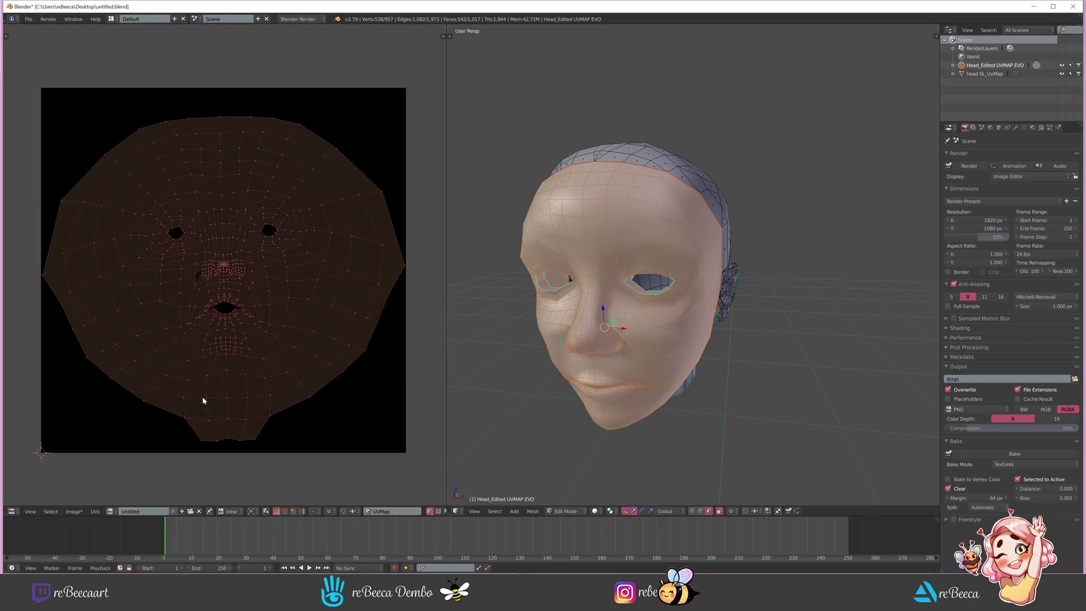
- Set the viewport shading to Texture and examine where the blank image lies on the EVO head, staying in Edit Mode
left_click(595, 511)
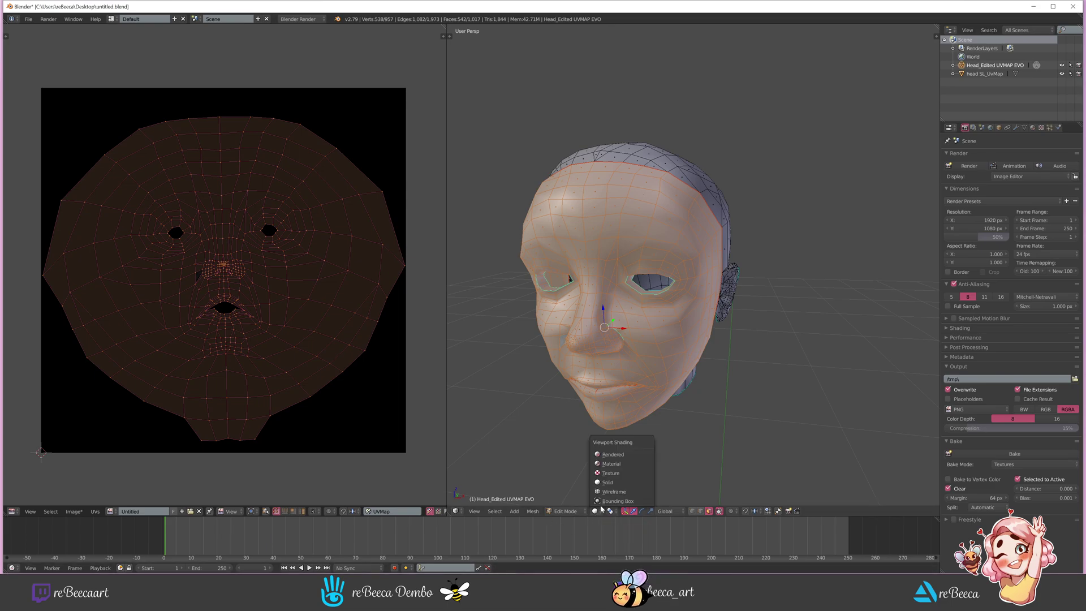
left_click(619, 475)
mouse_move(571, 390)
middle_mouse_down()
mouse_move(591, 374)
mouse_move(662, 371)
mouse_move(617, 396)
middle_mouse_up()
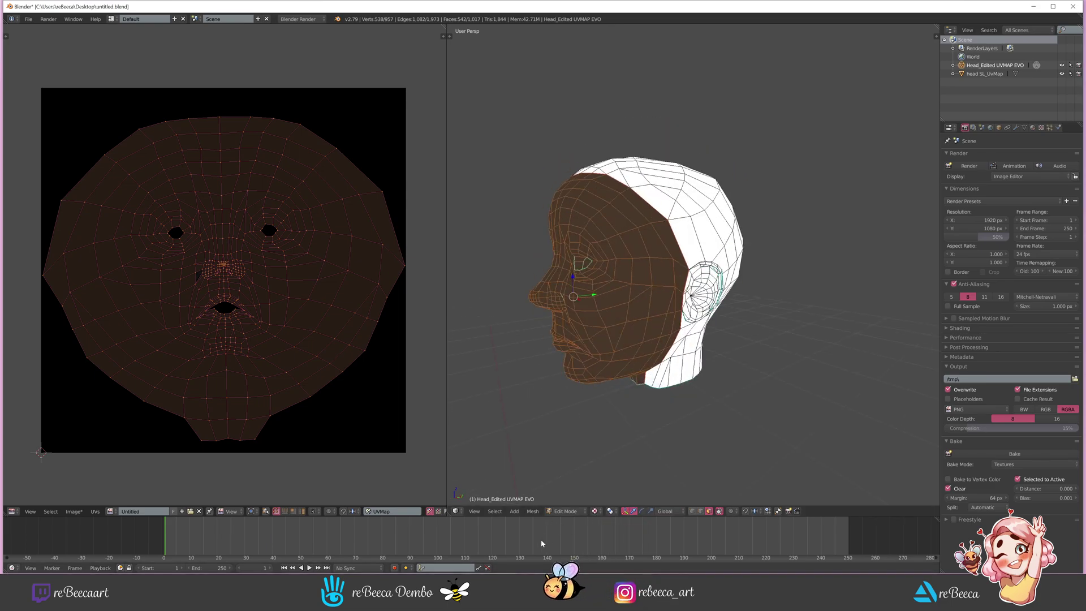
left_click(565, 511)
left_click(569, 492)
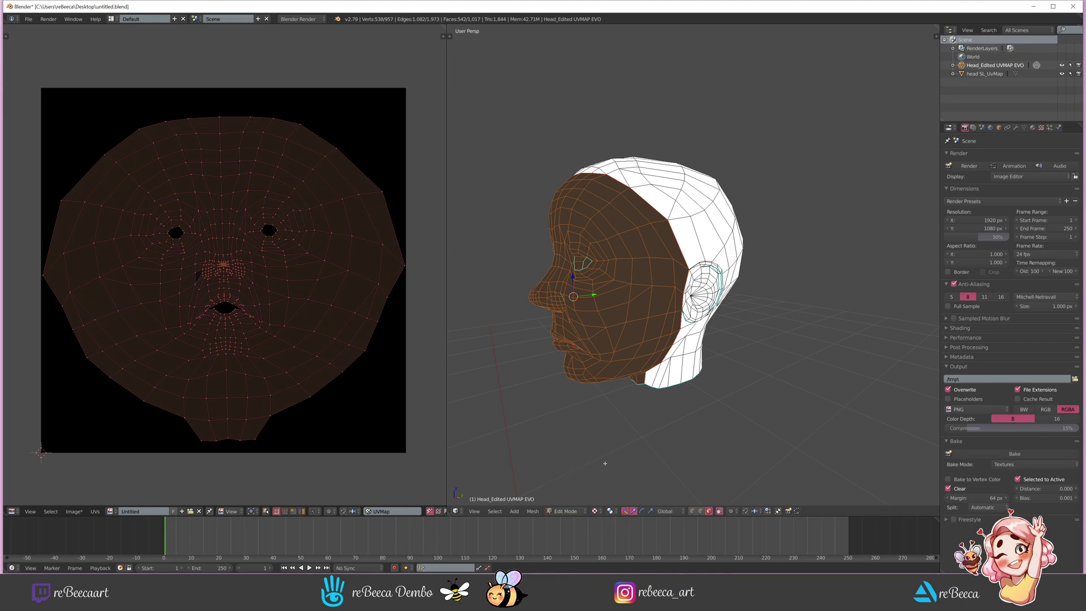
left_click(572, 511)
left_click(580, 492)
middle_click_drag(646, 391, 670, 448)
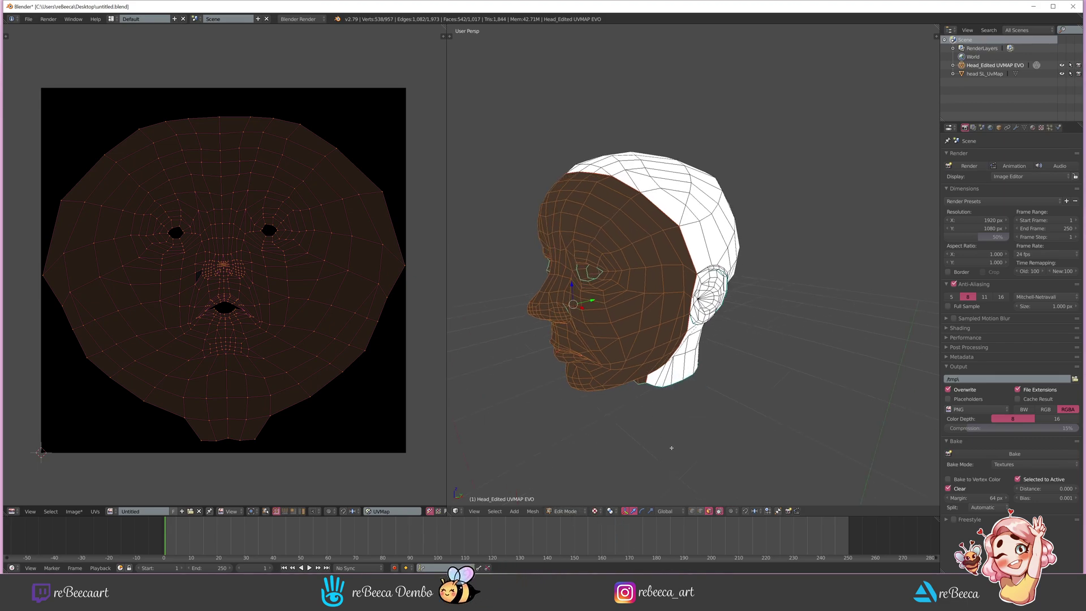
- Select the whole EVO head mesh to compare all its UV islands with the area covered by the blank image
right_click(589, 357)
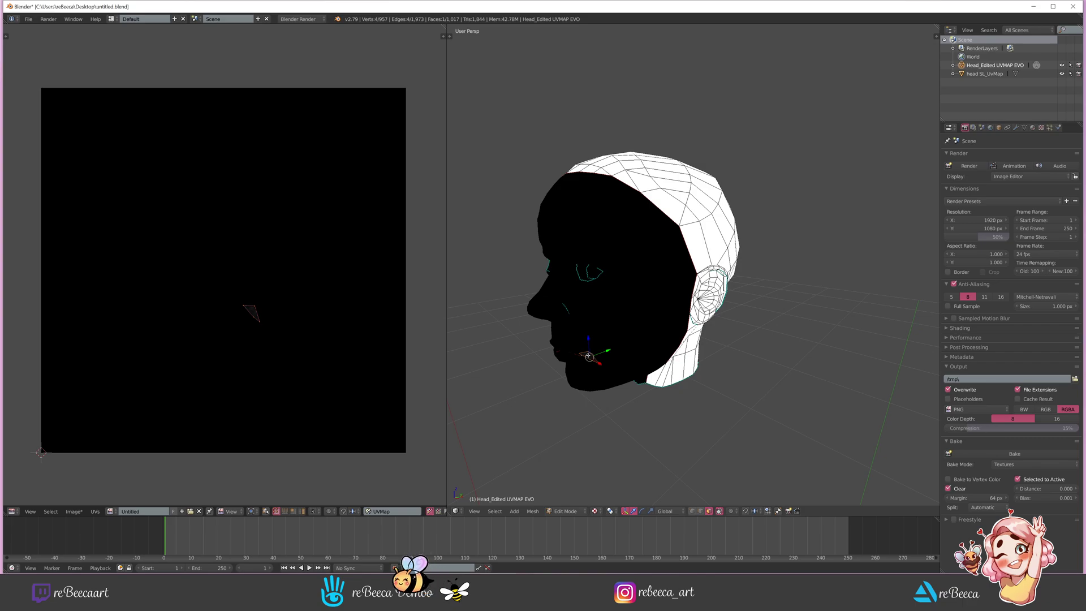
key("a")
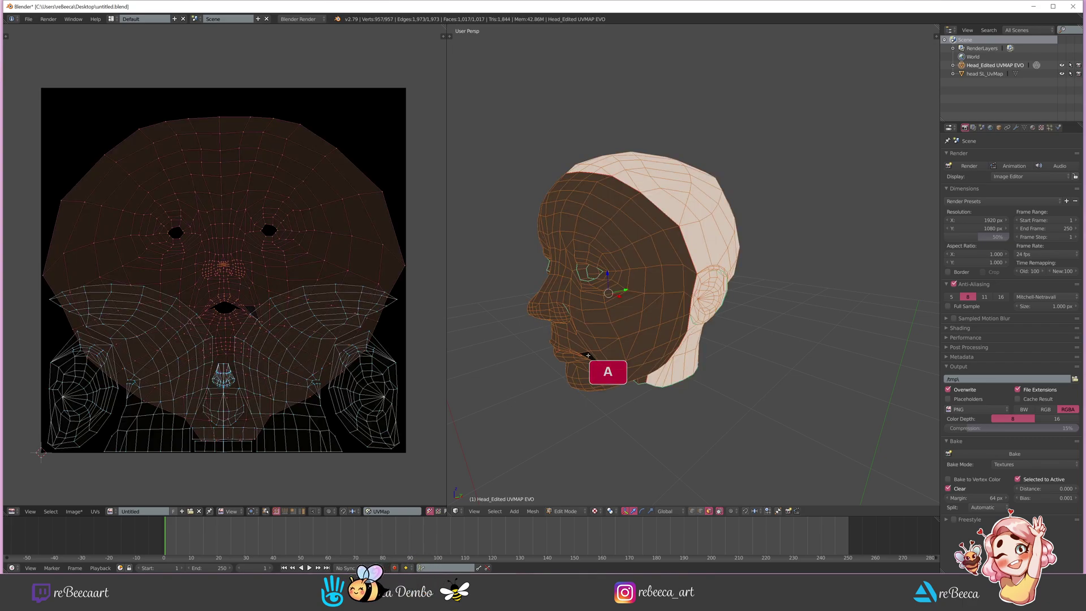
middle_click_drag(588, 355, 650, 306)
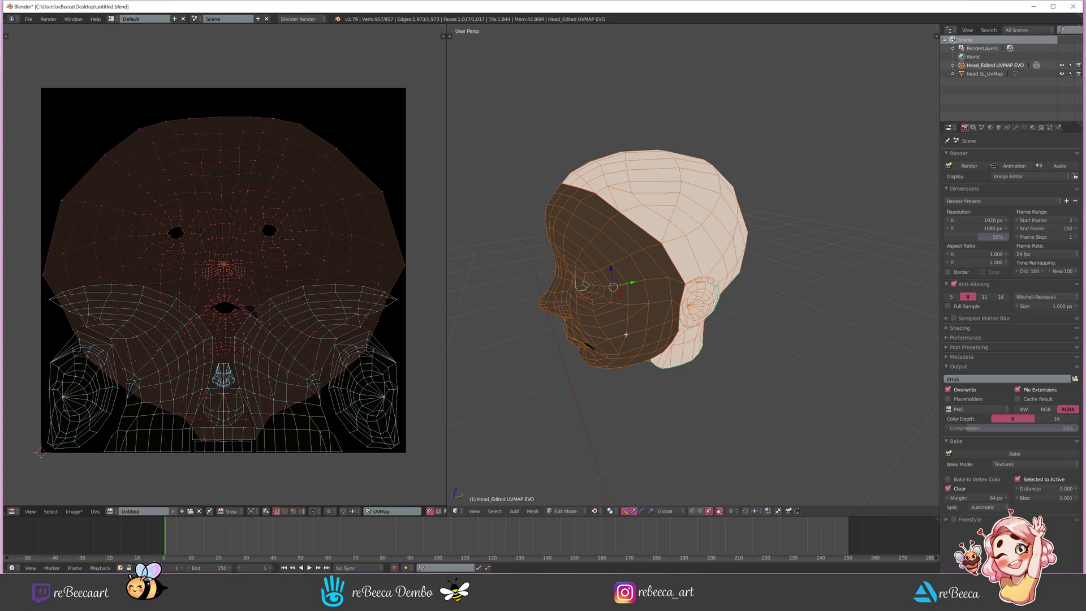
- Select the linked face region from the cheek, examine it in wireframe shading and clear the selection
right_click(611, 344)
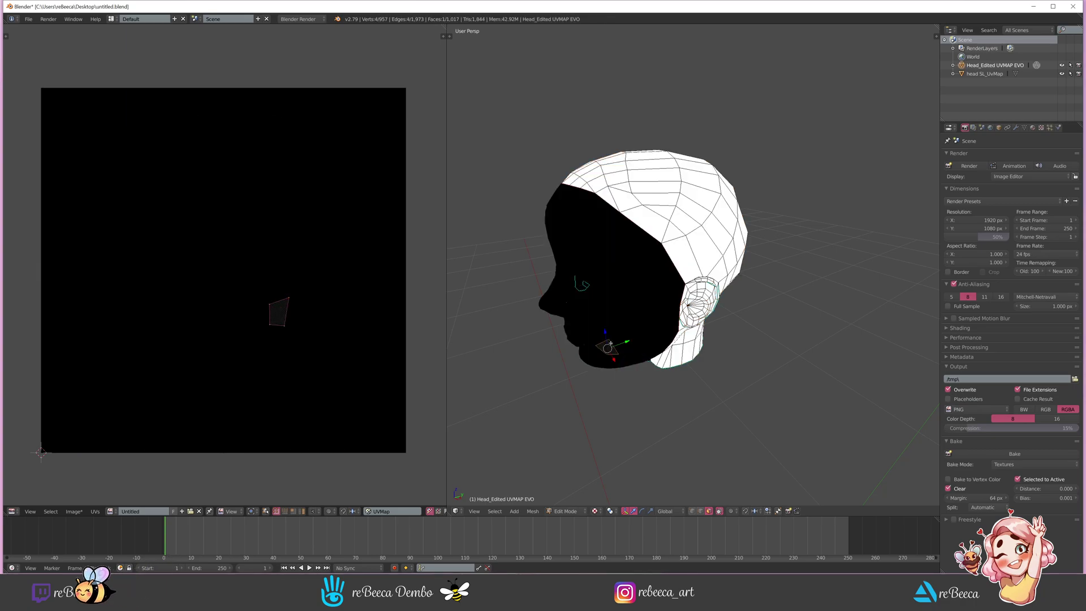
key("l")
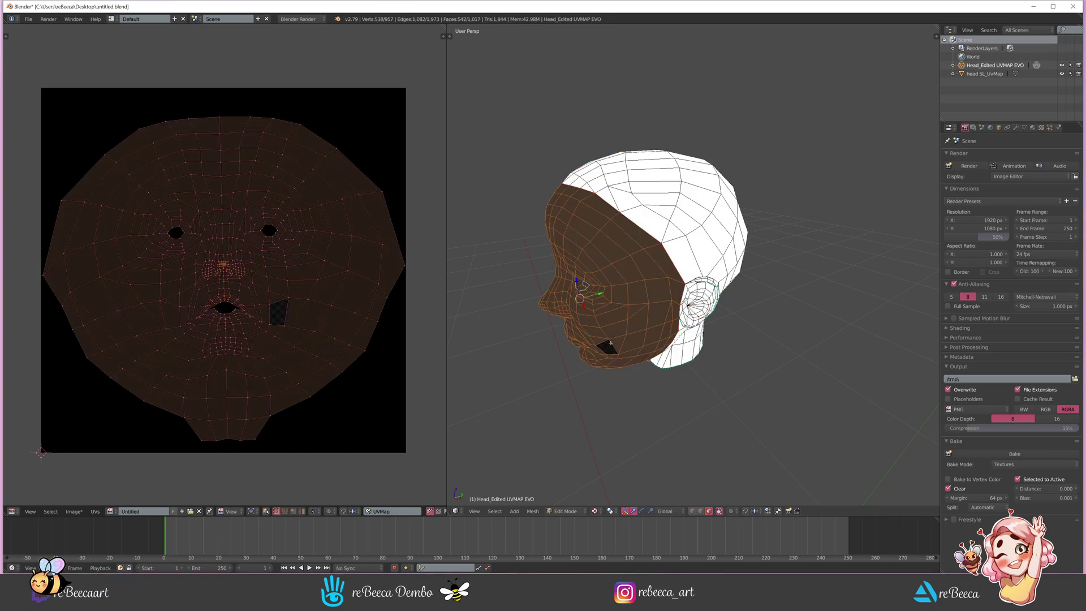
mouse_move(610, 343)
middle_mouse_down()
mouse_move(637, 308)
mouse_move(696, 313)
mouse_move(739, 347)
middle_mouse_up()
key("z")
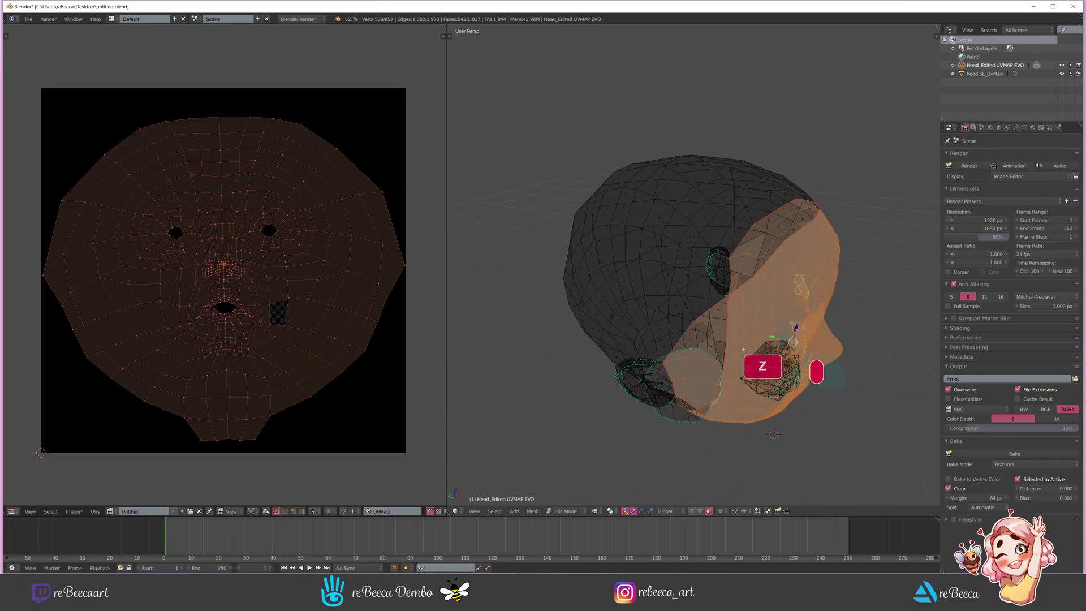
key("a")
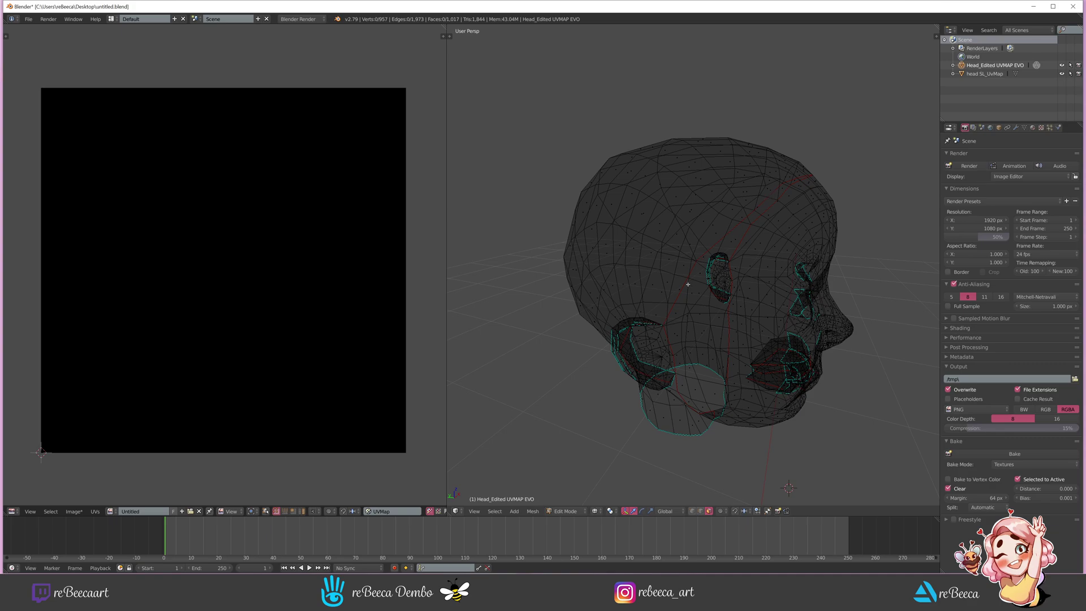
middle_click_drag(781, 325, 679, 338)
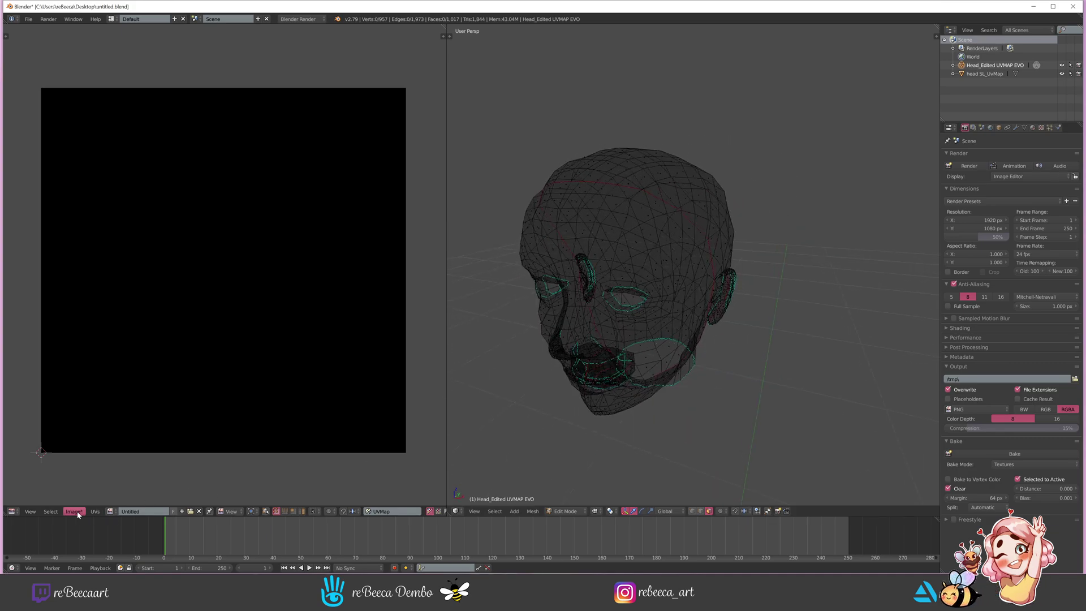
- Create seams from the UV islands on the EVO head and inspect them around the mesh
left_click(95, 512)
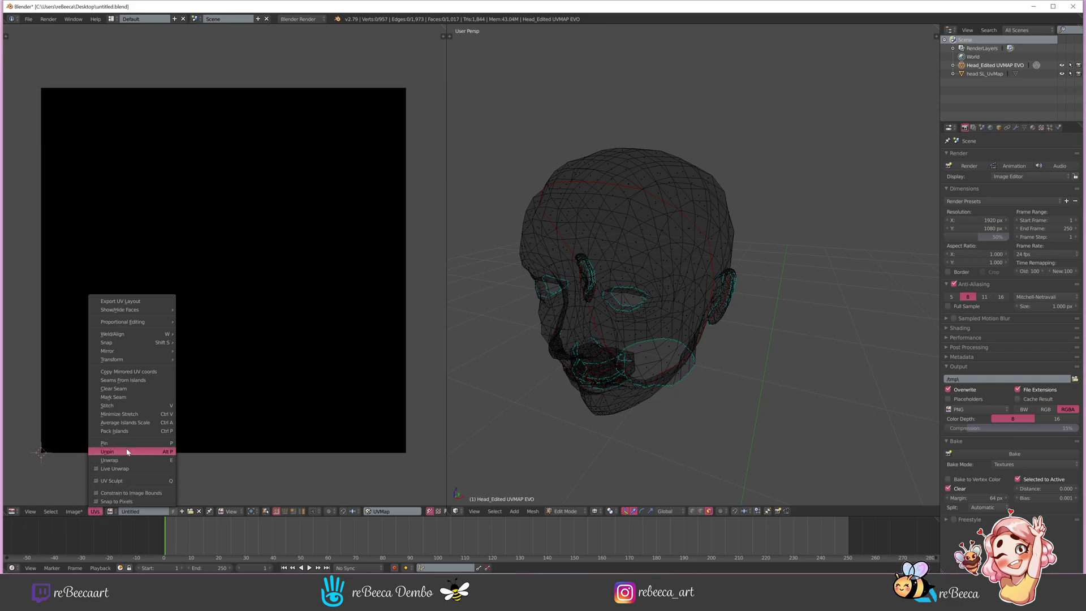
left_click(139, 381)
middle_click_drag(659, 363, 571, 340)
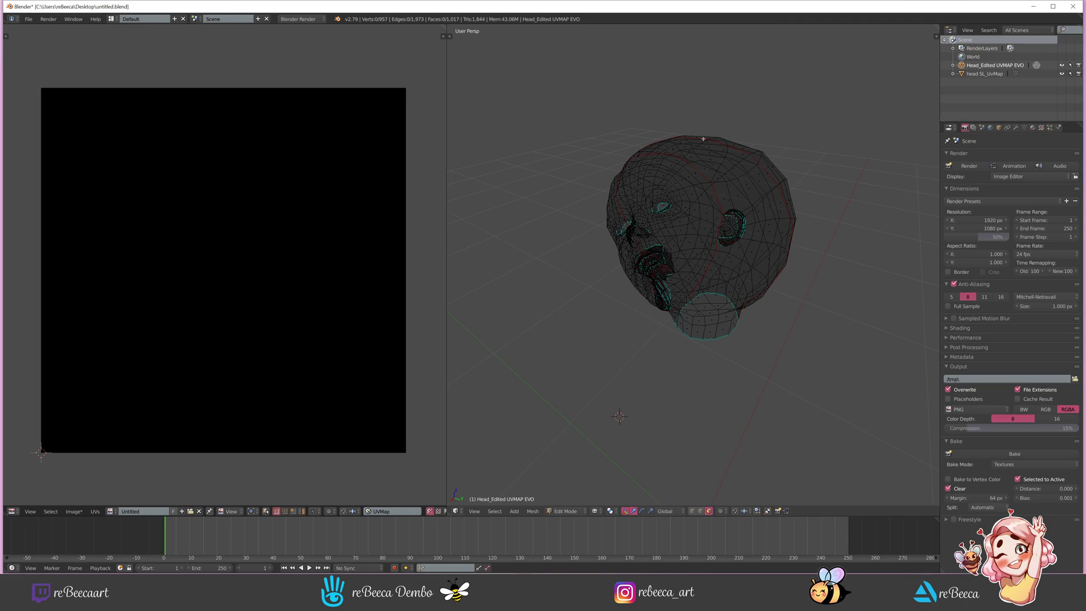
mouse_move(776, 274)
middle_mouse_down()
mouse_move(798, 308)
mouse_move(771, 291)
mouse_move(697, 323)
mouse_move(722, 337)
mouse_move(701, 325)
mouse_move(707, 335)
middle_mouse_up()
- Switch to solid shading and select the linked face and back-of-head regions in turn to check their UV islands
key("z")
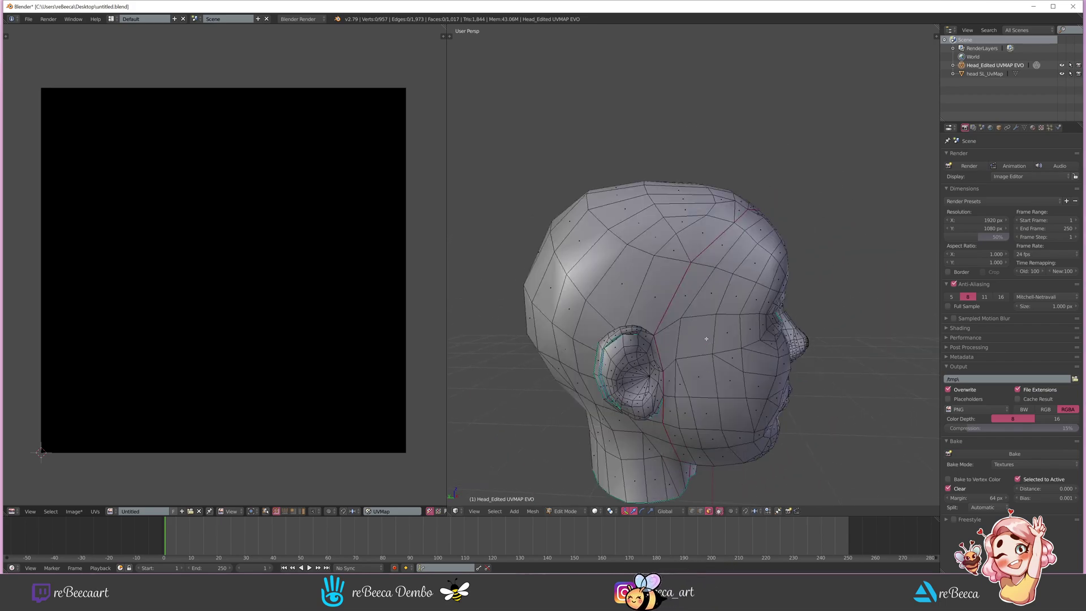
key("l")
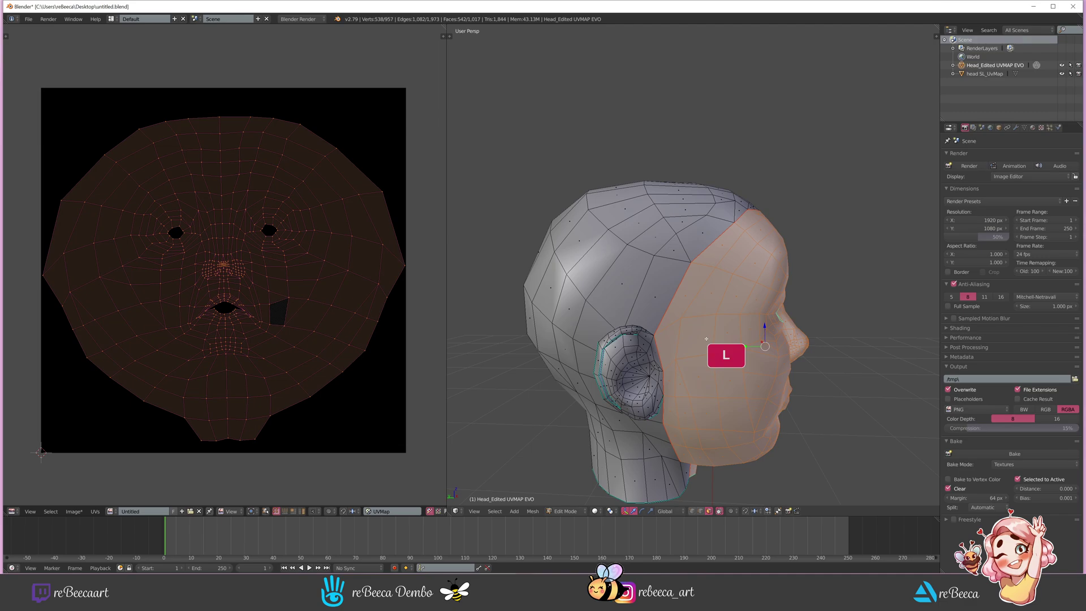
right_click(571, 295)
key("l")
middle_click_drag(571, 295, 743, 318)
key("l")
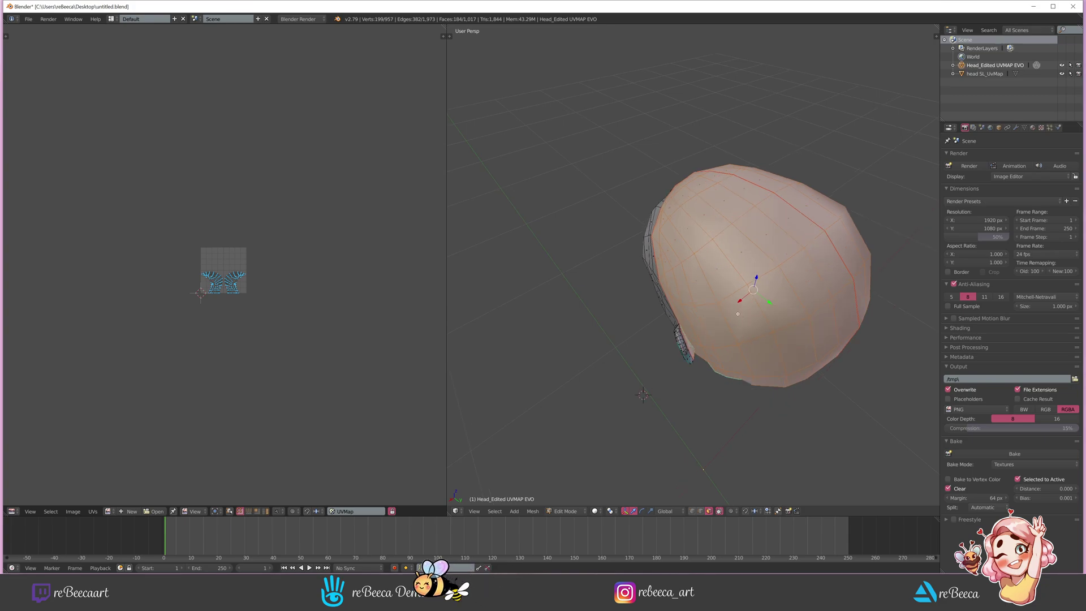
- Deselect the back-of-head region and select only the linked face region of the EVO head
key("shift+l")
middle_click_drag(742, 318, 627, 304)
key("shift+l")
key("l")
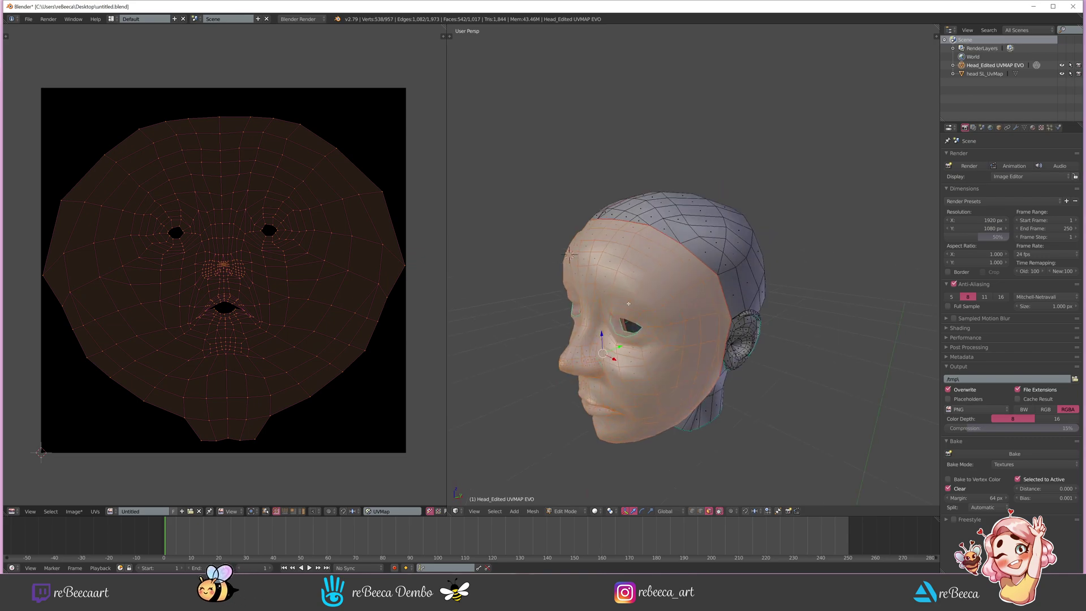
- Leave Edit Mode and make head SL_UvMap the only selected, active object
key("Tab")
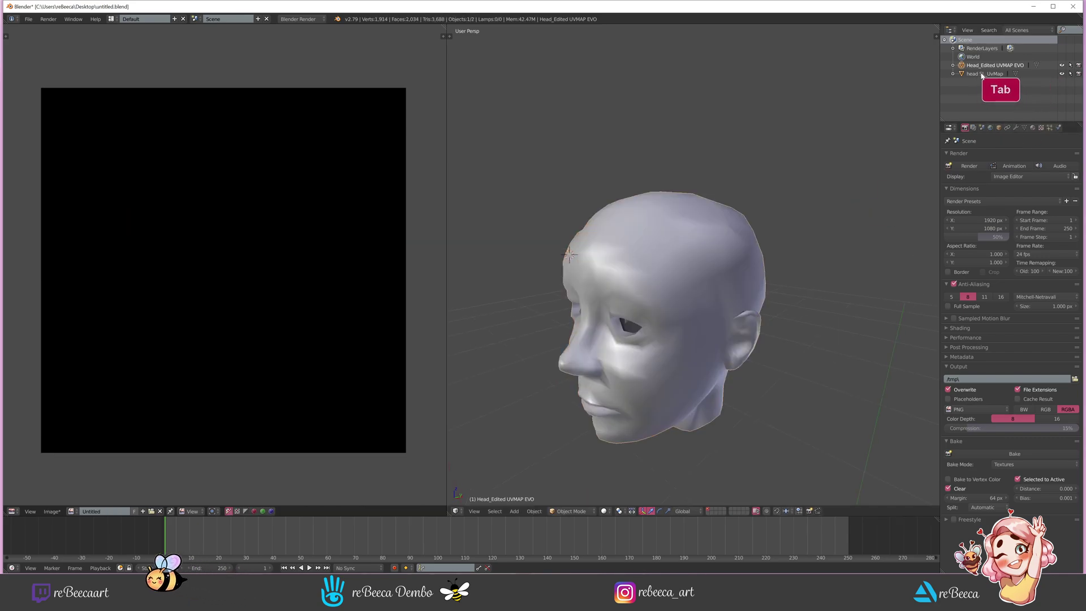
left_click(984, 74, "ctrl")
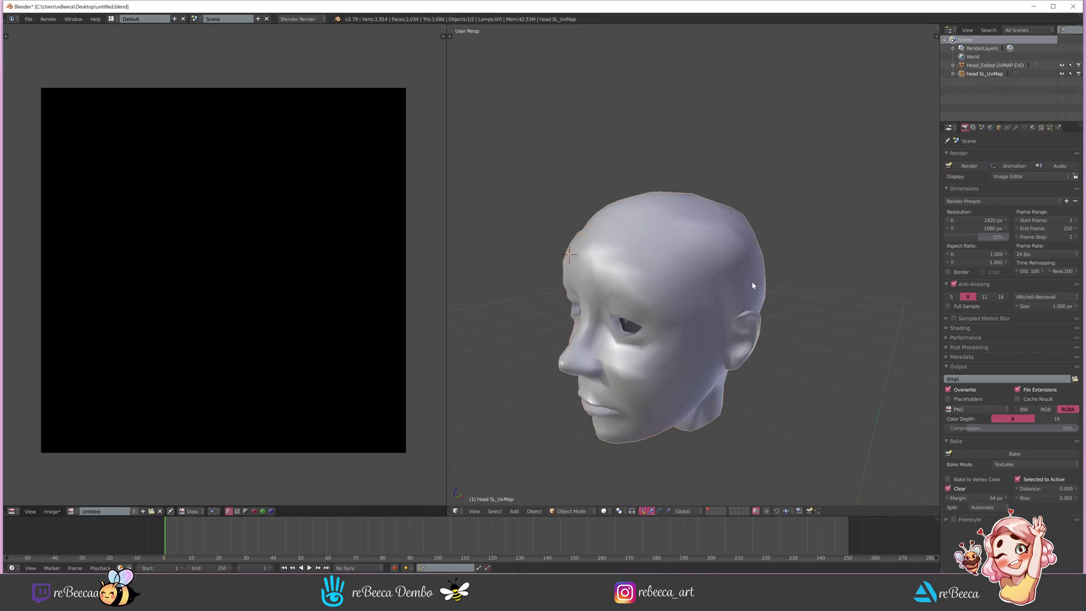
- Add the EVO head to the selection as the active object, enter Edit Mode and bake the texture onto its face UVs
middle_click_drag(760, 284, 742, 291)
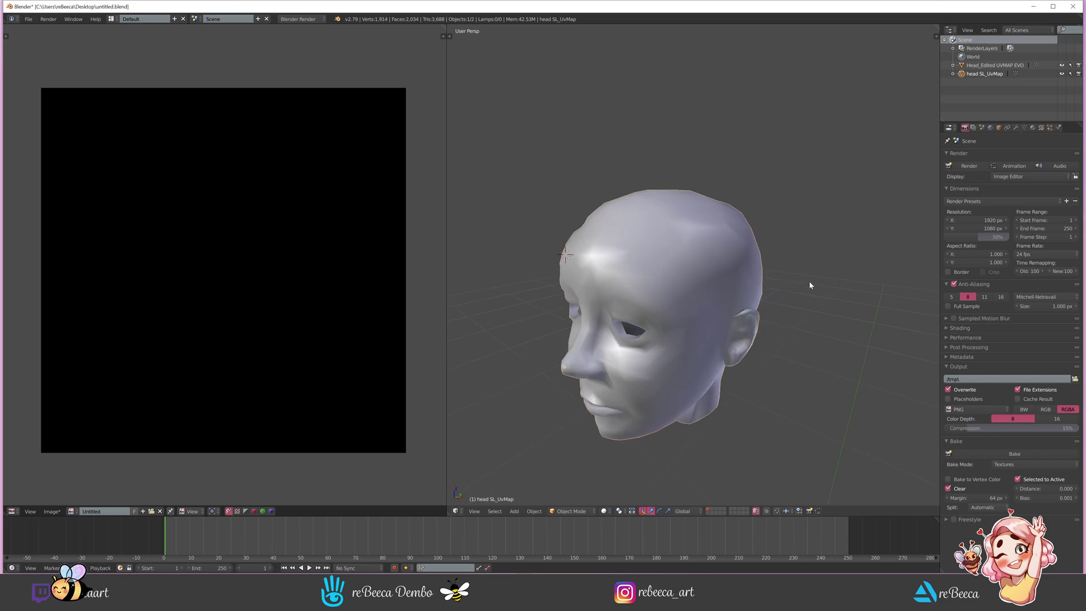
left_click(981, 66, "shift")
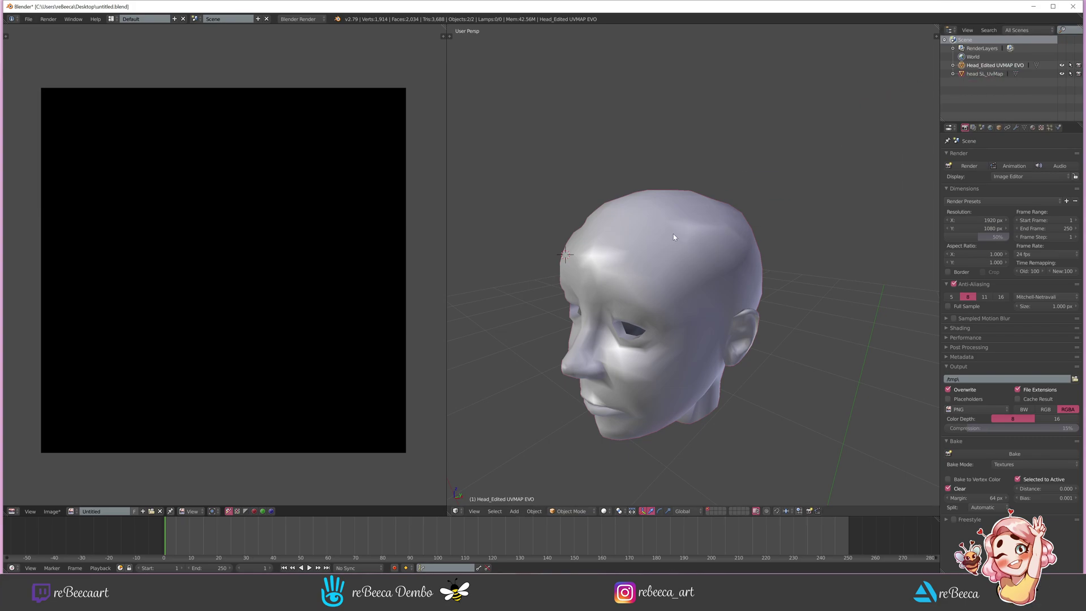
key("Tab")
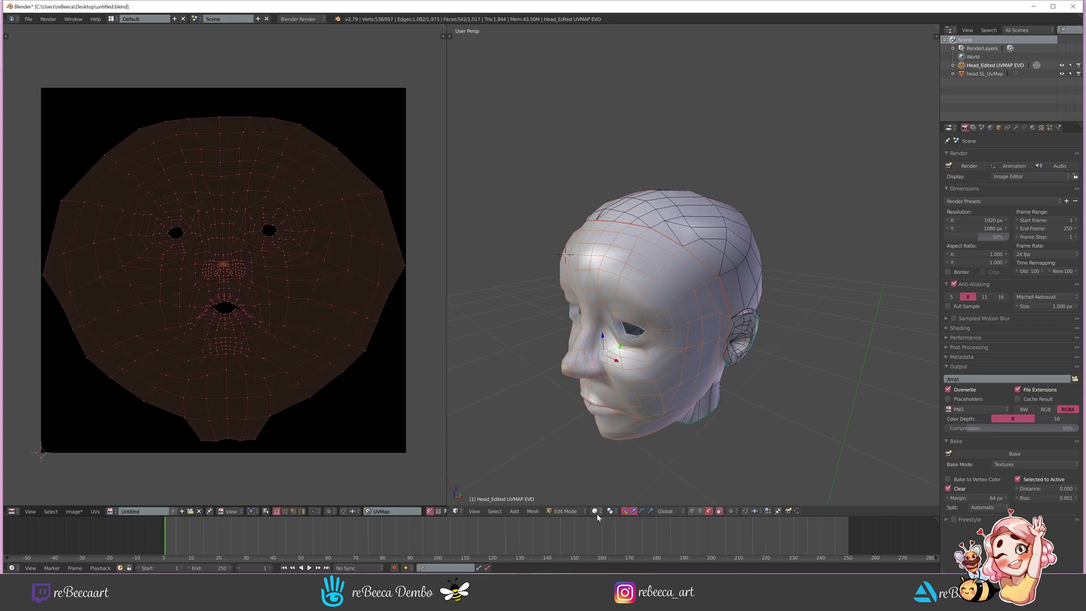
left_click(562, 511)
left_click(563, 501)
left_click(563, 511)
left_click(565, 492)
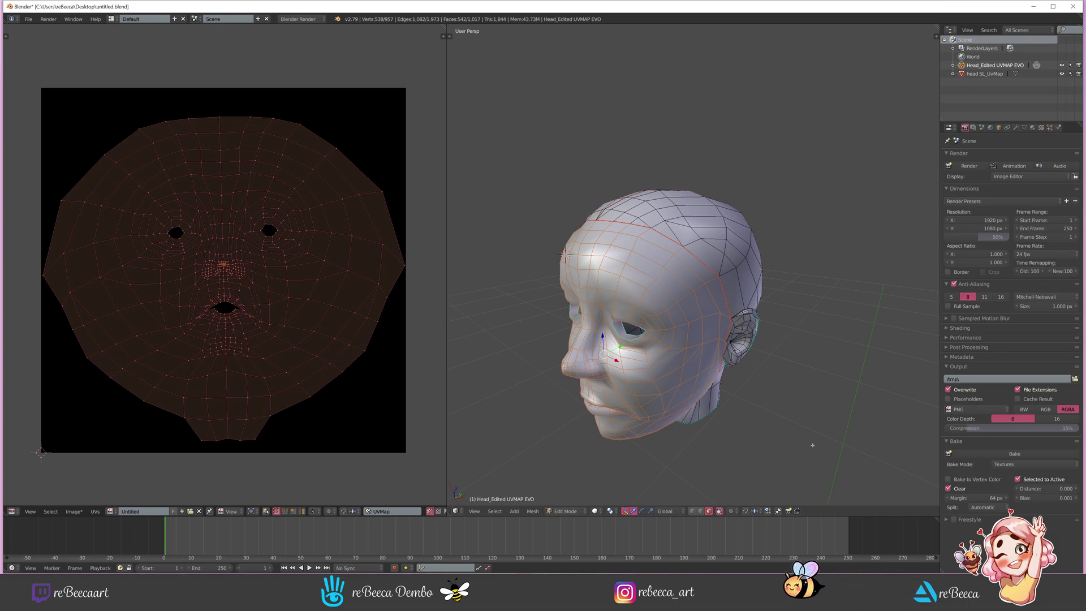
left_click(983, 453)
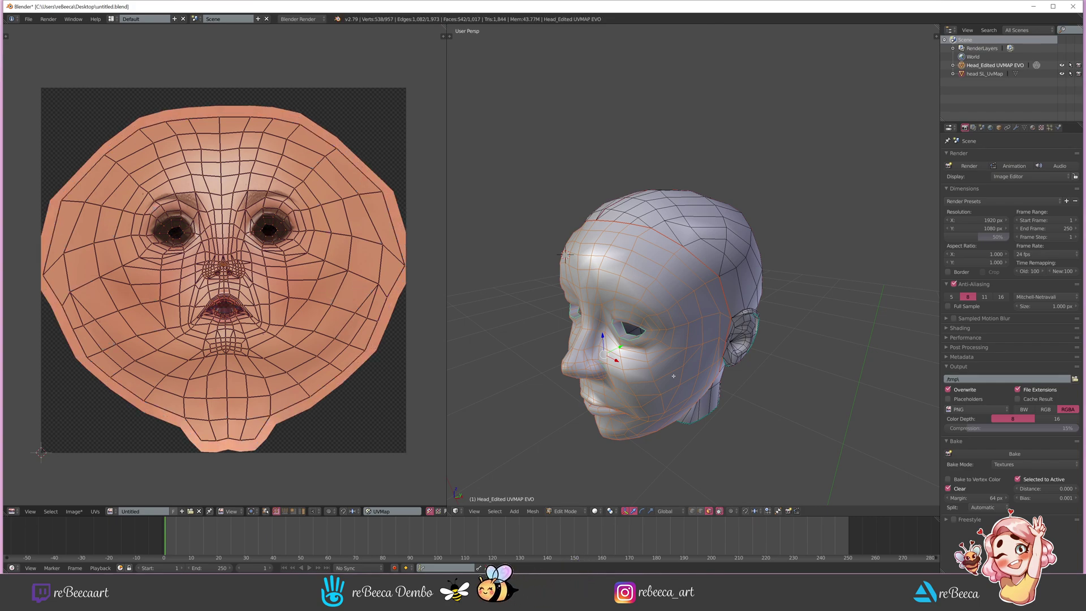
- Return to Object Mode and display both heads with Texture viewport shading
key("Tab")
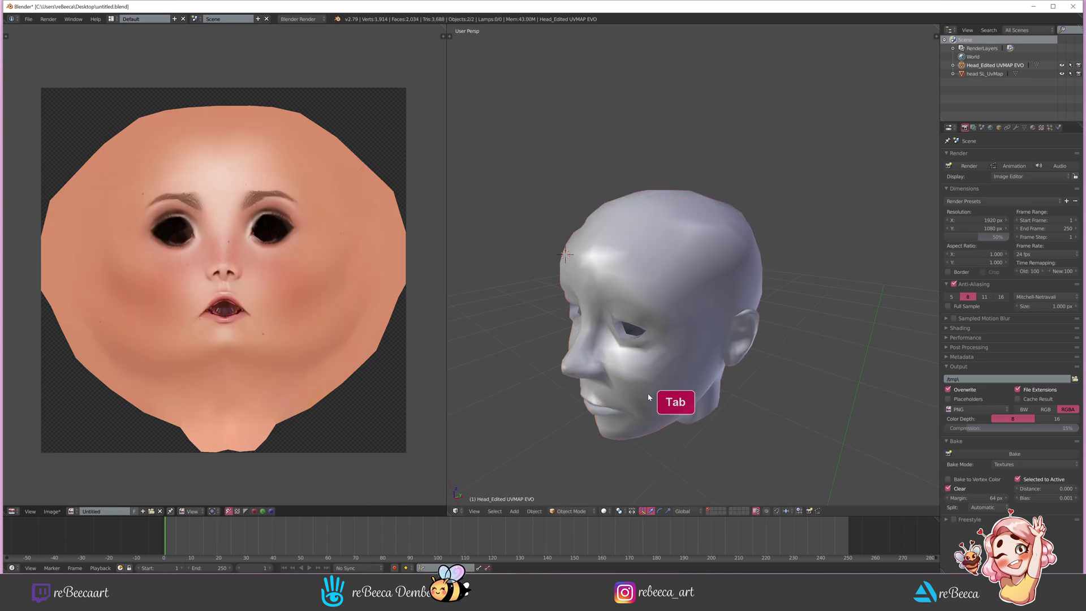
scroll(673, 376, "down", 3)
scroll(650, 388, "down", 3)
middle_click_drag(650, 388, 684, 388)
left_click(610, 511)
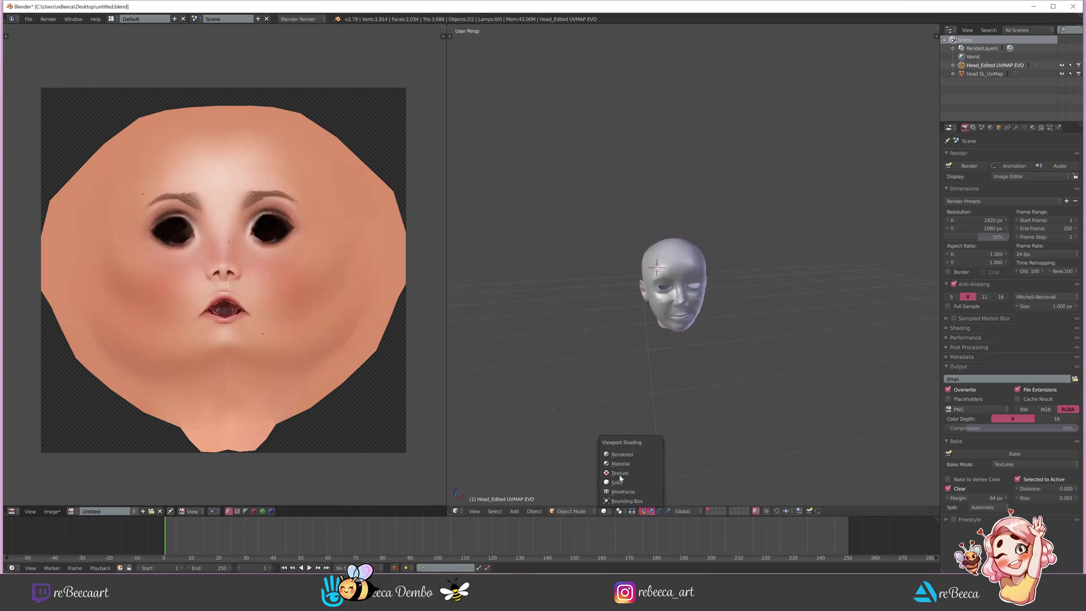
left_click(622, 474)
scroll(685, 431, "down", 4)
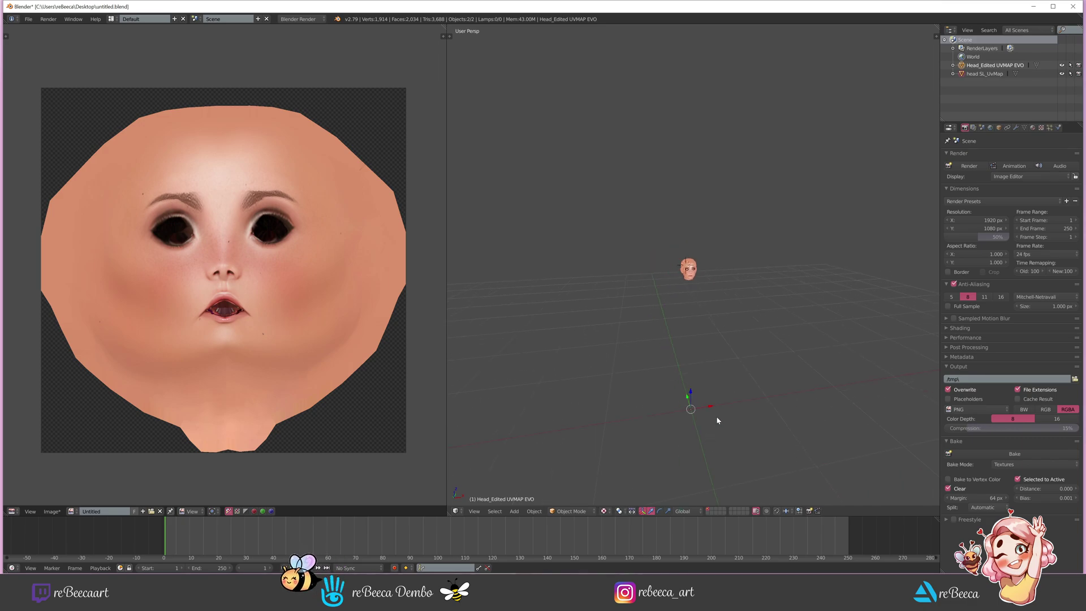
- Undo the joint move of both heads, and shift only the EVO head along the X axis beside the SL head
left_click_drag(710, 408, 691, 411)
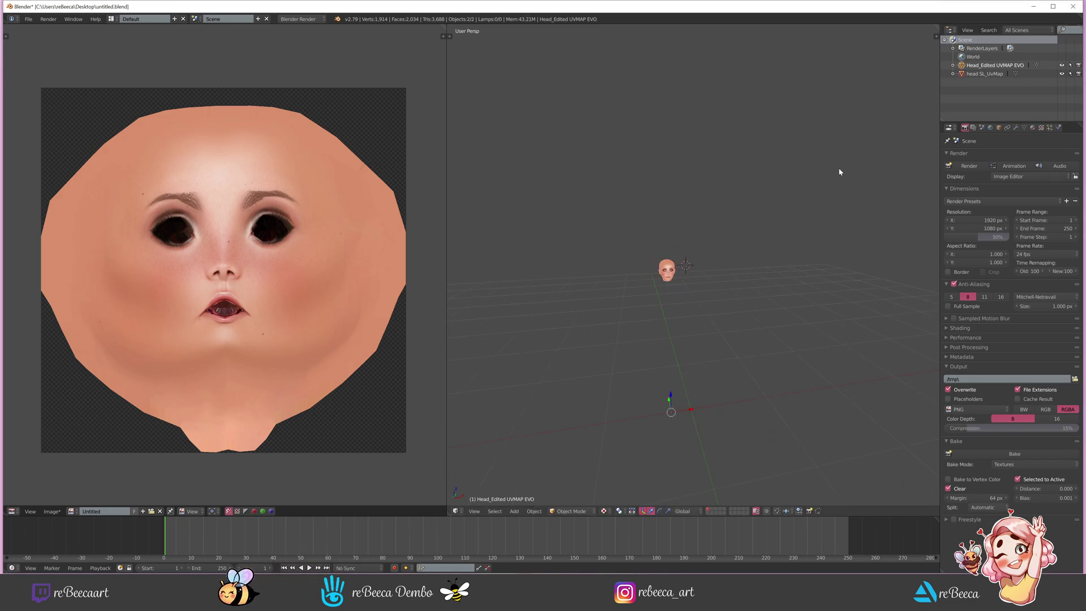
key("ctrl+z")
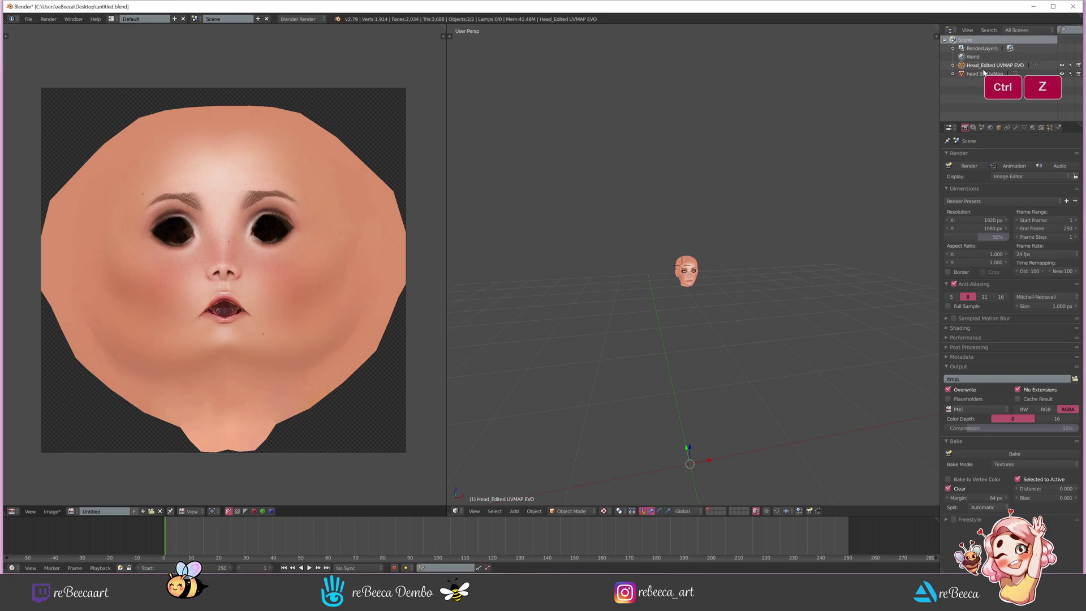
left_click_drag(708, 461, 683, 466)
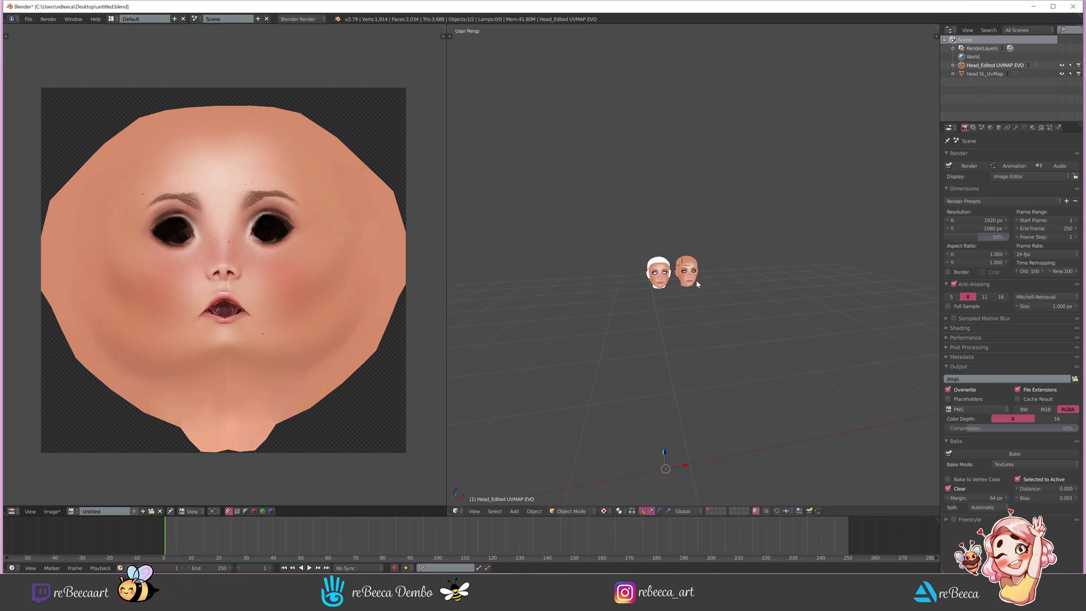
- Compare the texture on the two separated heads and examine the eyes and mouth in the baked image
scroll(710, 320, "up", 6)
middle_click_drag(642, 292, 727, 296, "shift")
scroll(716, 299, "up", 3)
scroll(716, 299, "up", 2)
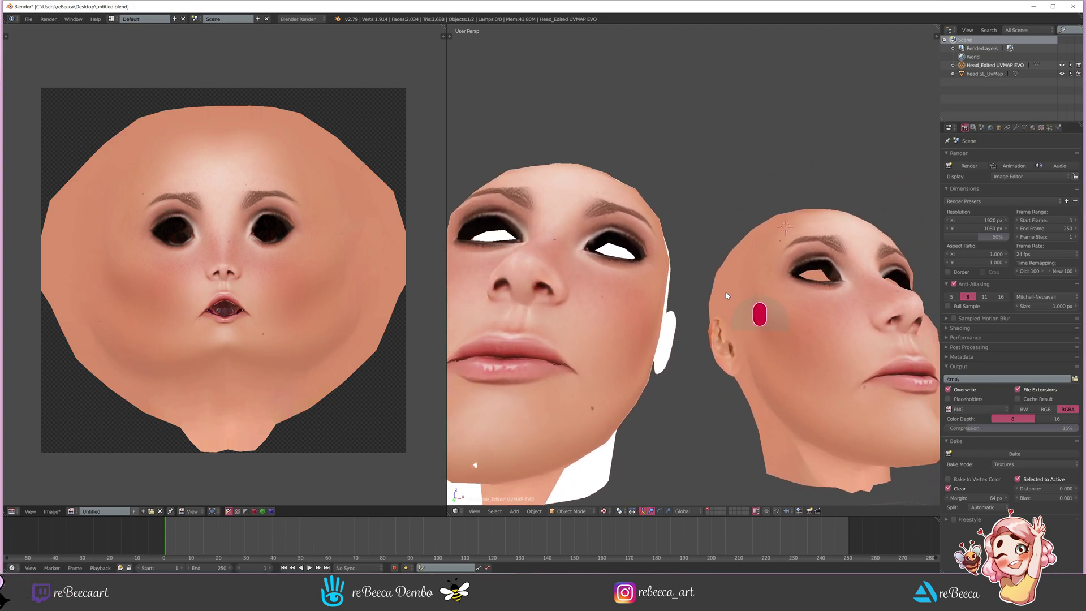
middle_click_drag(576, 393, 639, 374, "shift")
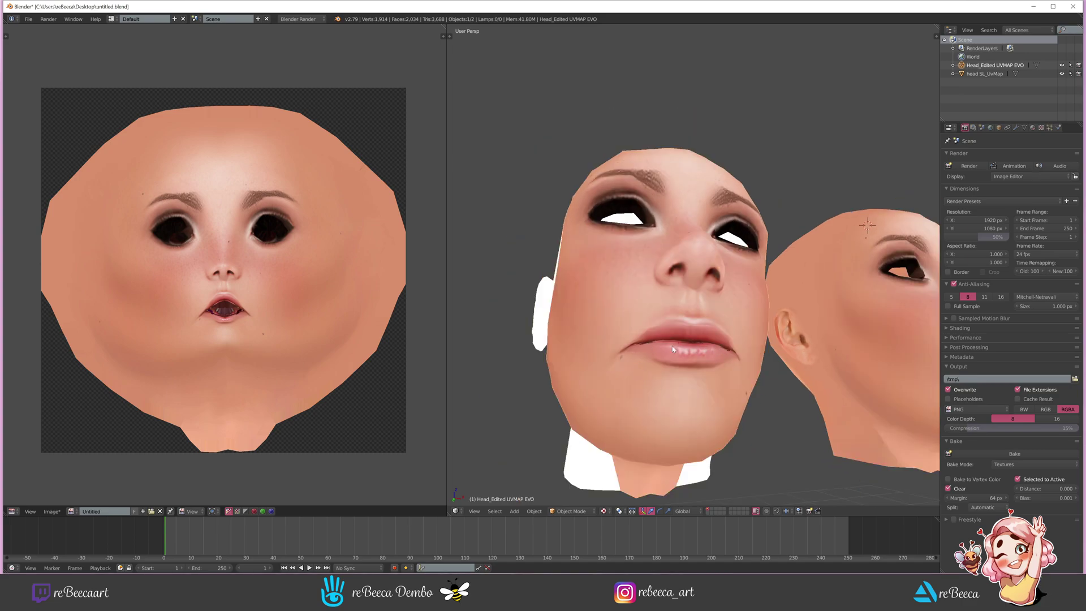
mouse_move(696, 349)
middle_mouse_down()
mouse_move(677, 371)
mouse_move(670, 362)
mouse_move(655, 369)
mouse_move(690, 366)
middle_mouse_up()
scroll(306, 358, "up", 5)
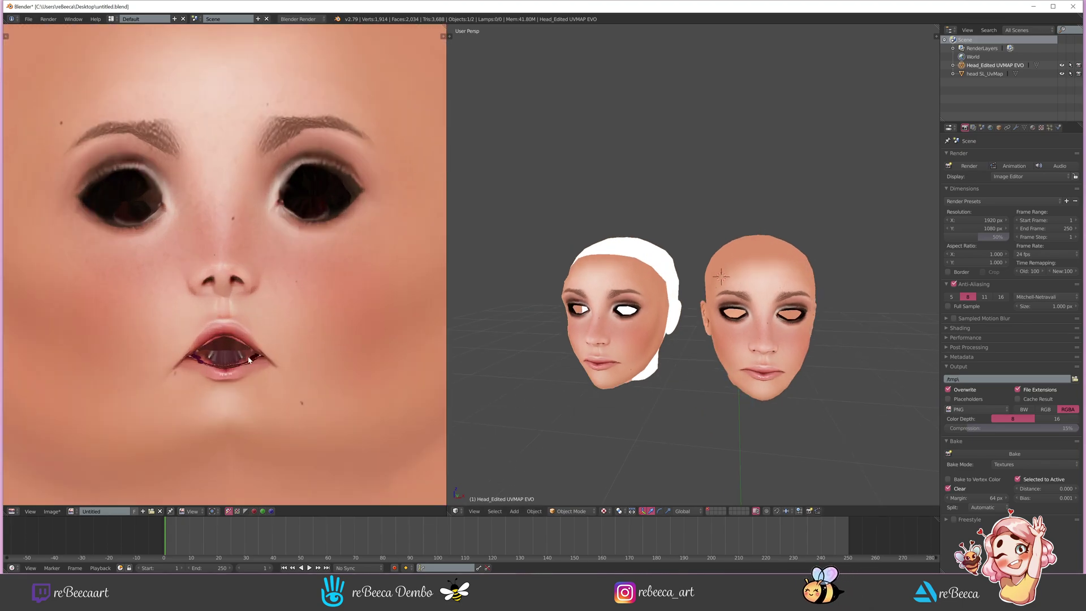
- Select the SL head and the EVO head in turn, checking each one's UV layout over its texture in Edit Mode
right_click(788, 354)
scroll(254, 298, "down", 5)
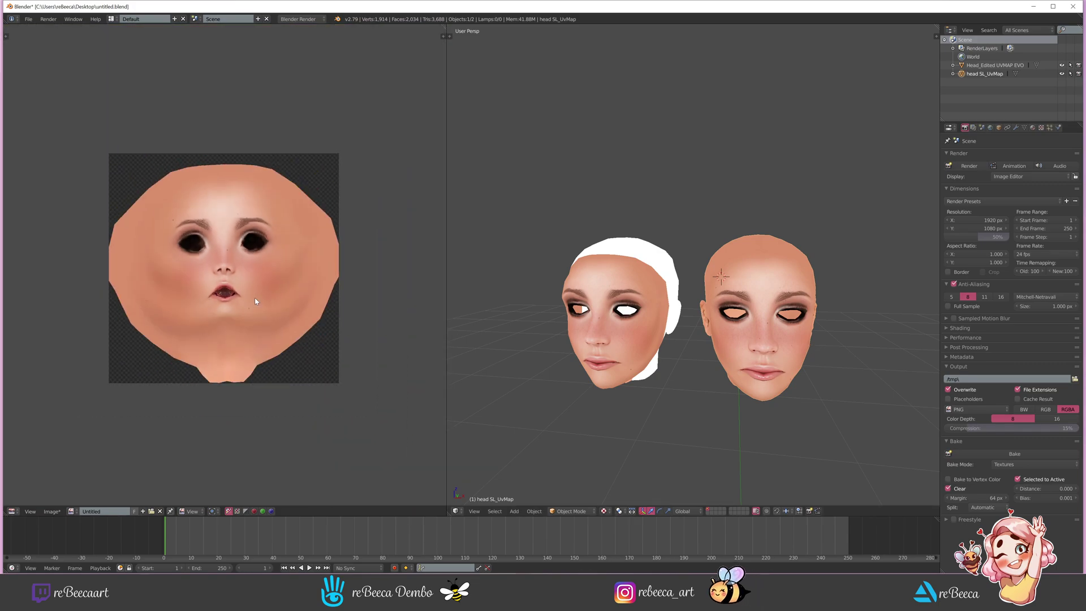
scroll(254, 297, "up", 1)
key("Tab")
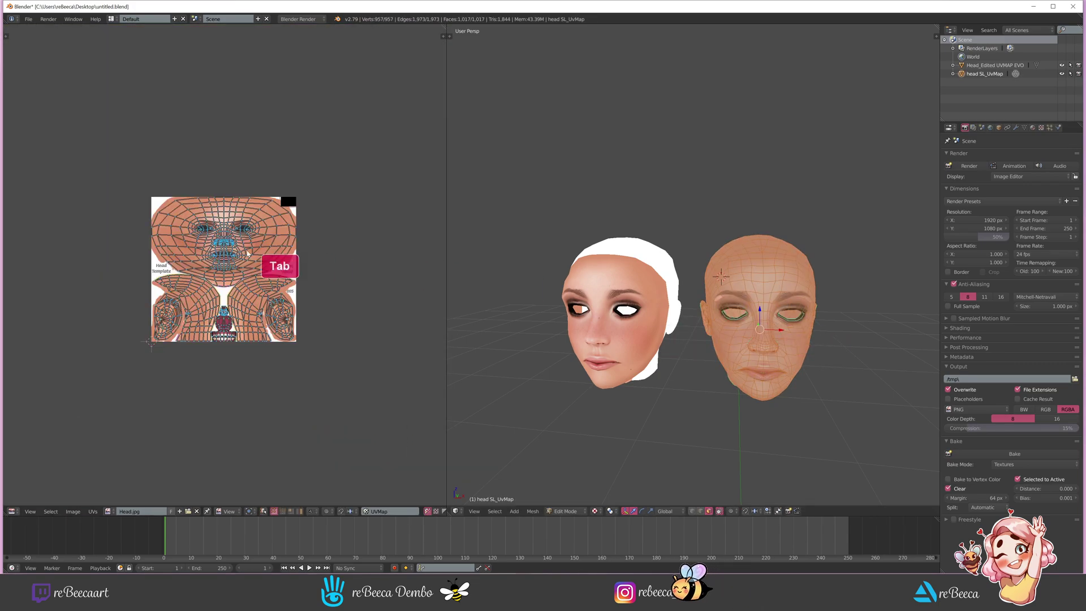
scroll(300, 280, "up", 5)
key("Tab")
right_click(627, 335)
key("Tab")
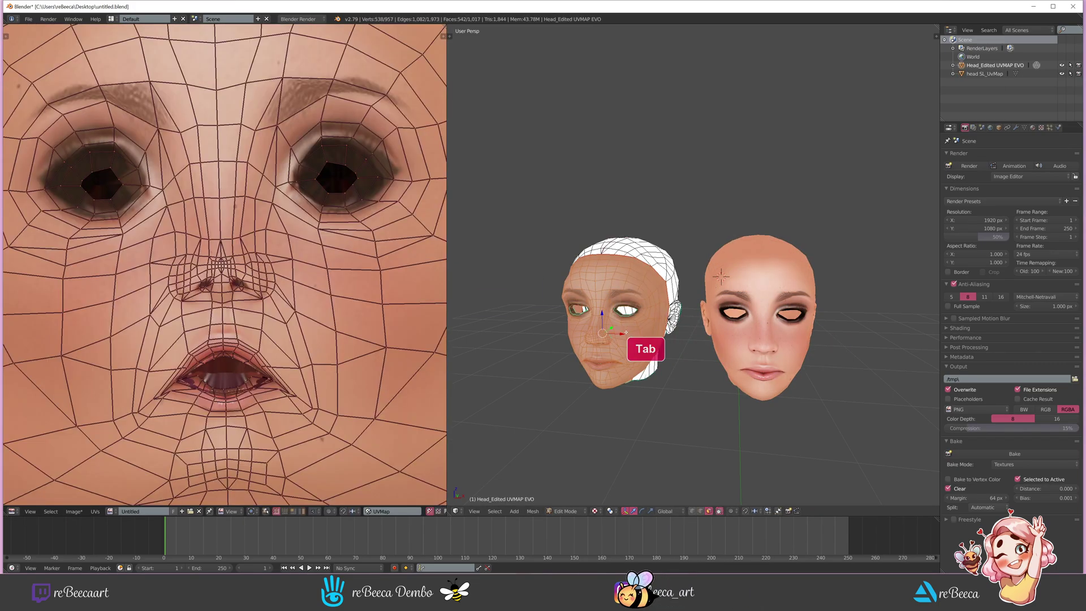
key("Tab")
key("Tab")
key("Tab")
- Inspect the baked face on the EVO head from several angles against the SL head and the full baked image
scroll(248, 358, "down", 1)
scroll(248, 357, "up", 2)
scroll(248, 357, "down", 1)
scroll(525, 348, "down", 2)
scroll(525, 348, "up", 1)
middle_click_drag(524, 348, 628, 330, "shift")
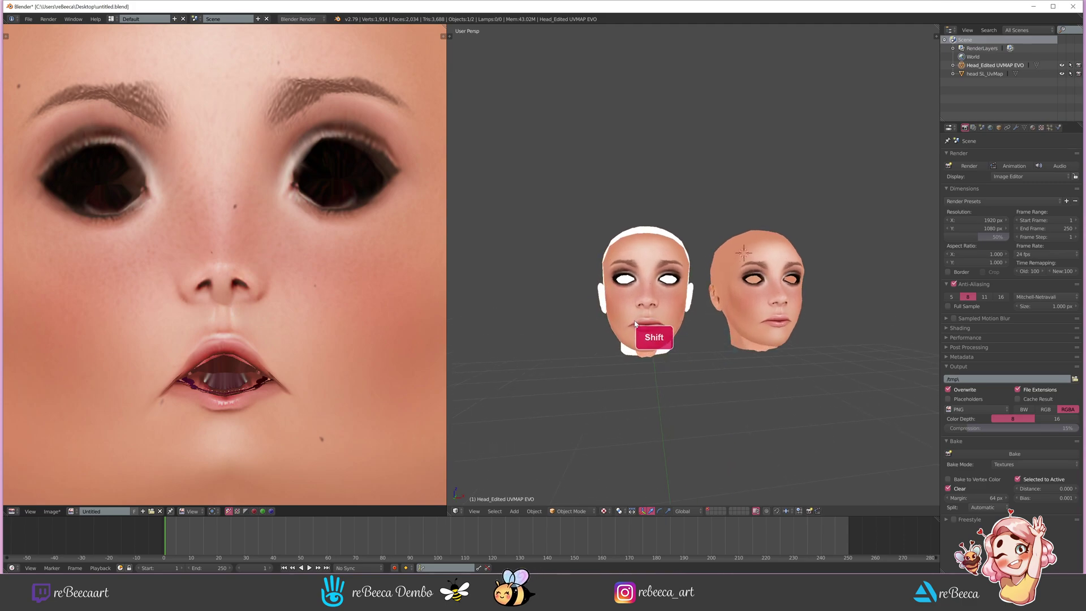
scroll(635, 326, "up", 2)
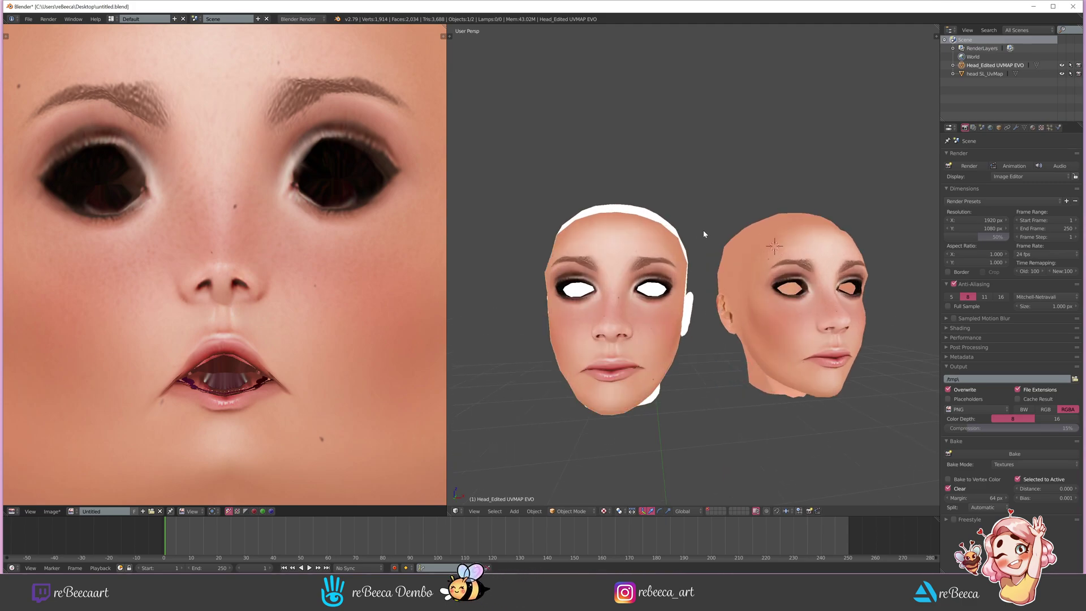
mouse_move(601, 304)
middle_mouse_down()
mouse_move(617, 307)
mouse_move(603, 317)
middle_mouse_up()
scroll(617, 306, "down", 3)
scroll(218, 359, "down", 7)
scroll(288, 314, "up", 4)
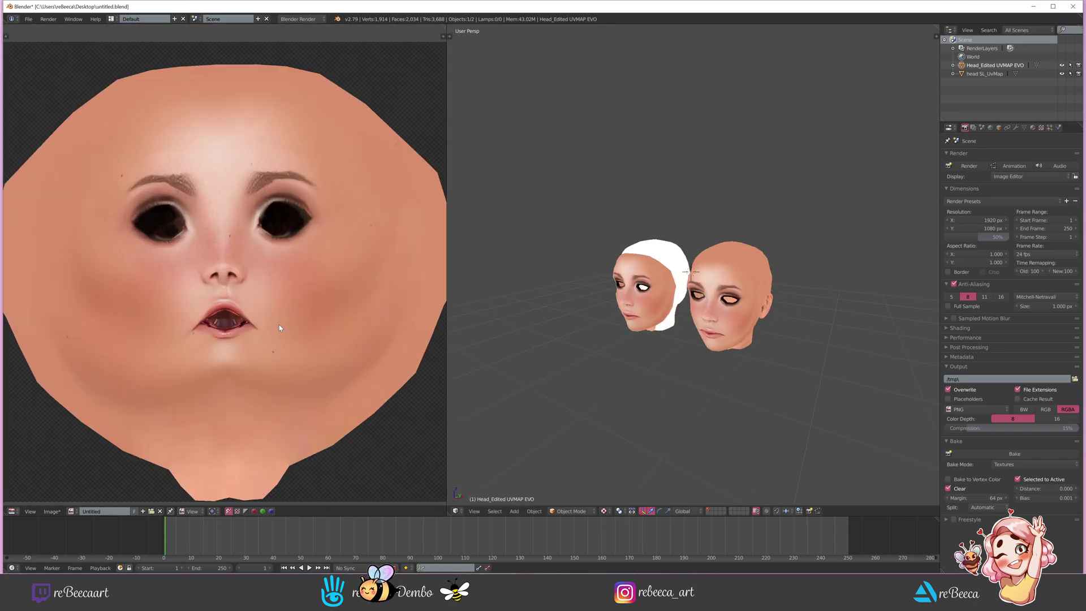
left_click(52, 512)
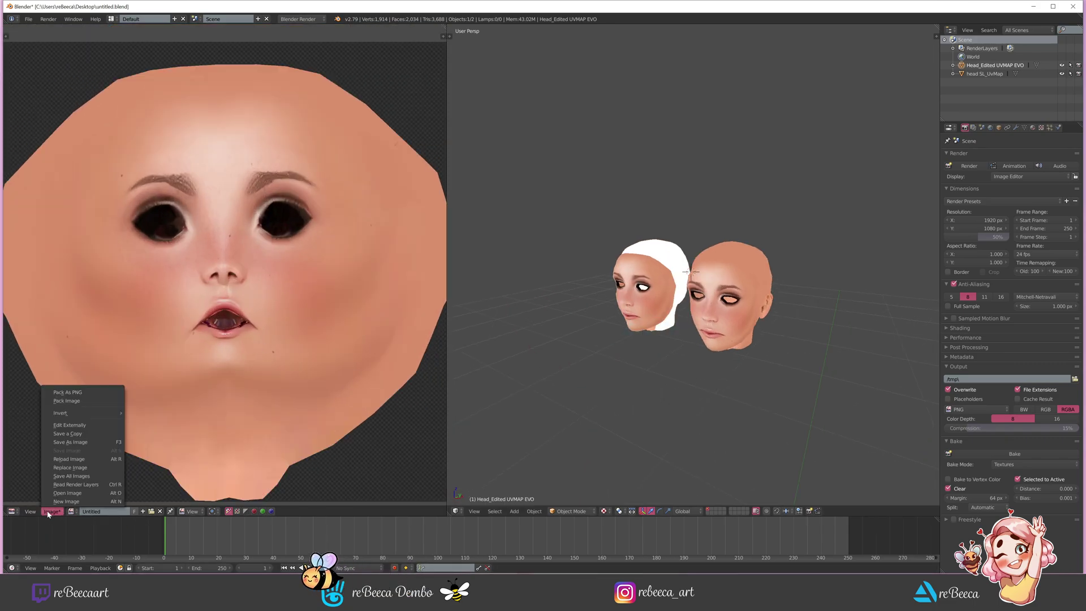
left_click(72, 442)
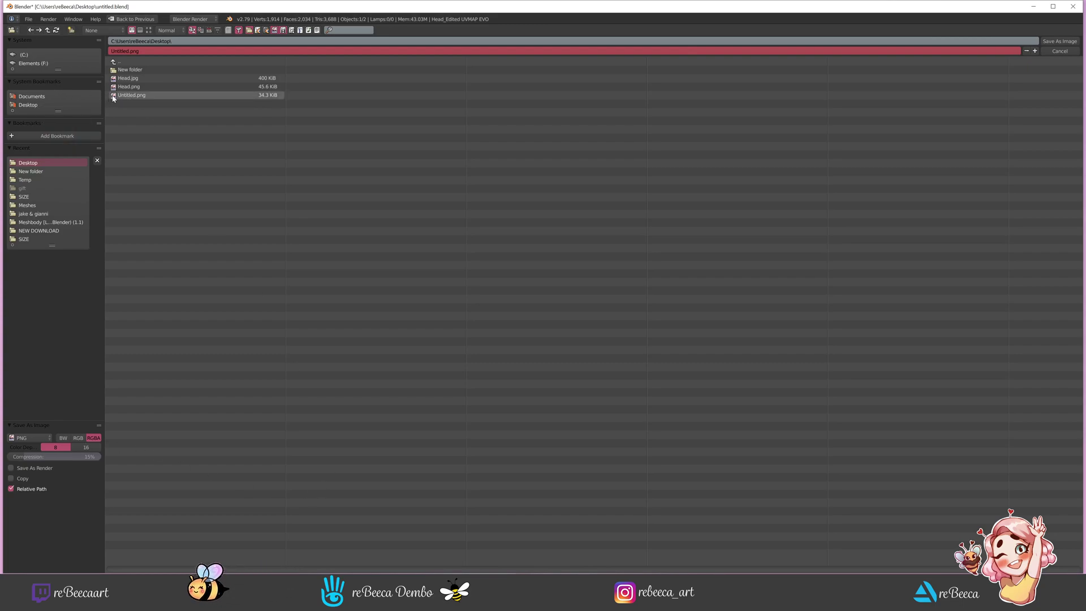
mouse_move(13, 455)
left_mouse_down()
mouse_move(91, 454)
mouse_move(10, 453)
left_mouse_up()
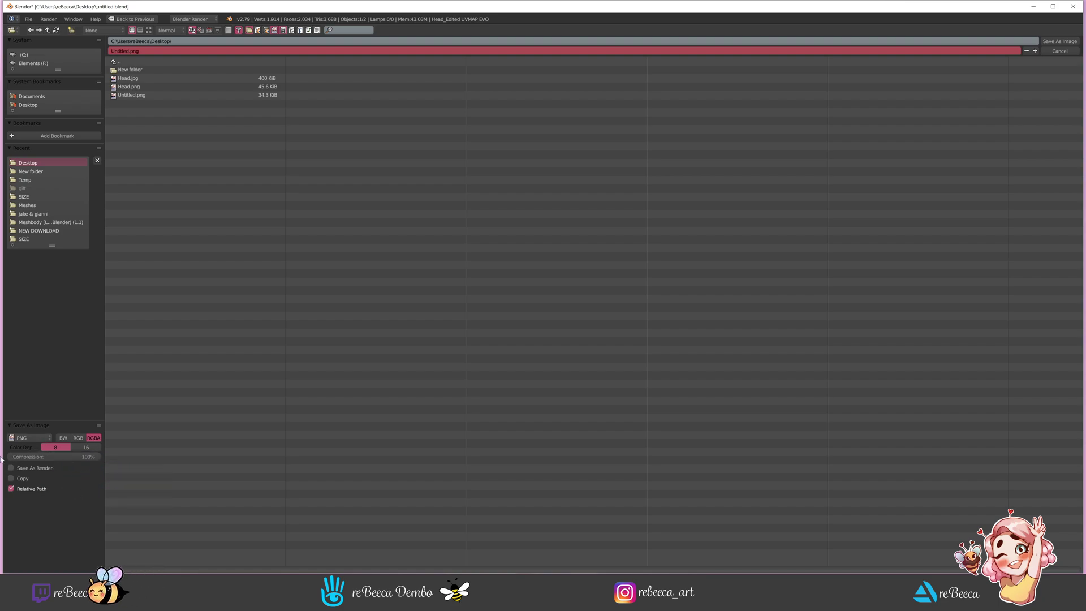
left_click(29, 438)
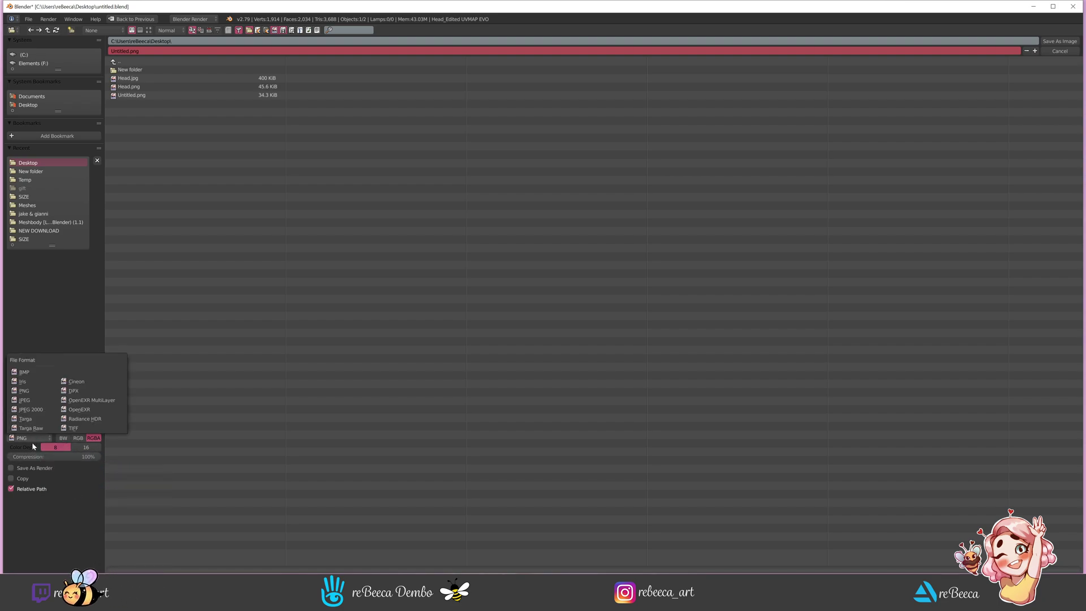
left_click(1054, 57)
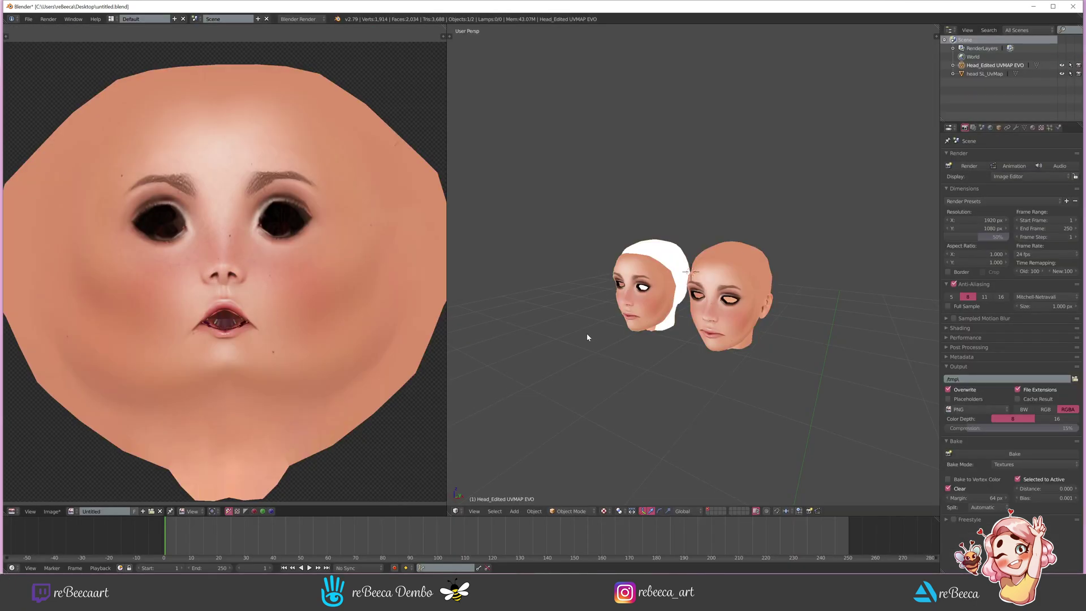
- Undo the EVO head's move so both heads overlap, and switch the viewport to wireframe
key("ctrl+z")
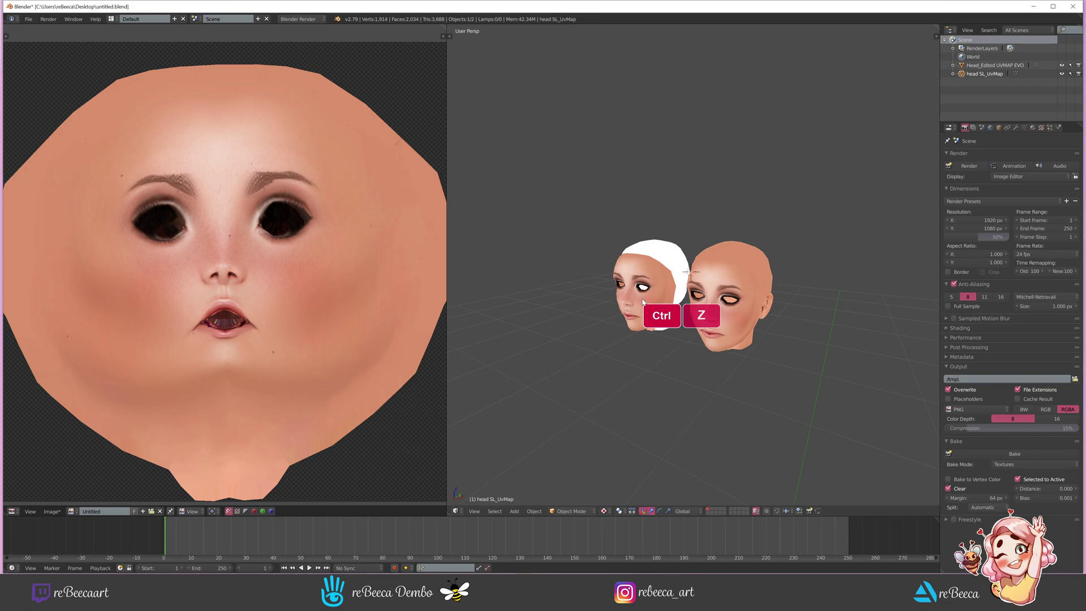
key("ctrl+z")
key("z")
scroll(711, 333, "up", 5)
middle_click_drag(710, 332, 700, 359)
scroll(667, 339, "down", 5)
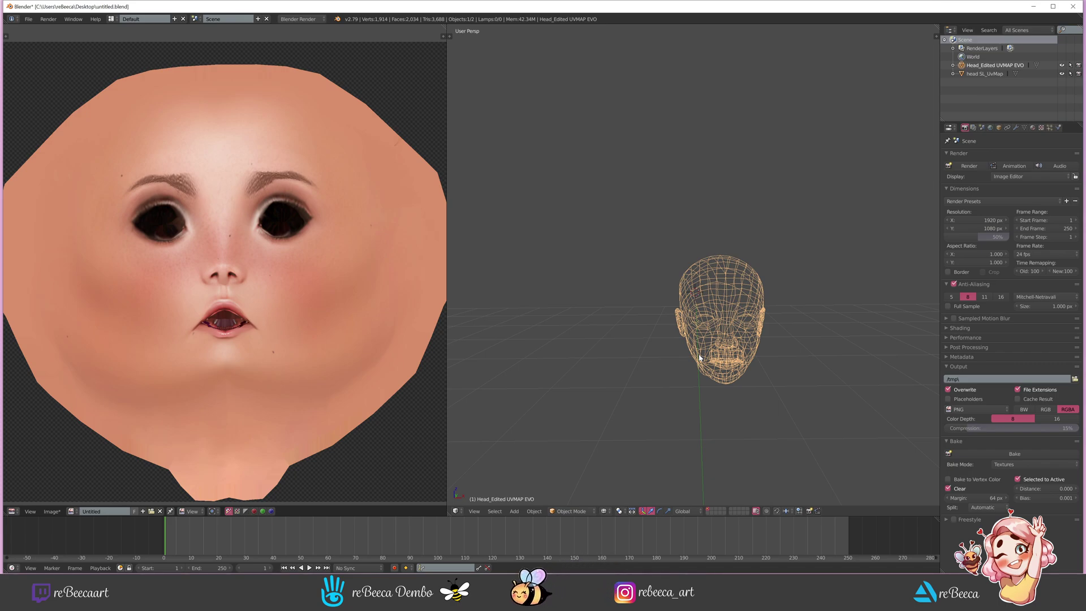
- Select head SL_UvMap and replace its texture image with Head.png
left_click(984, 73)
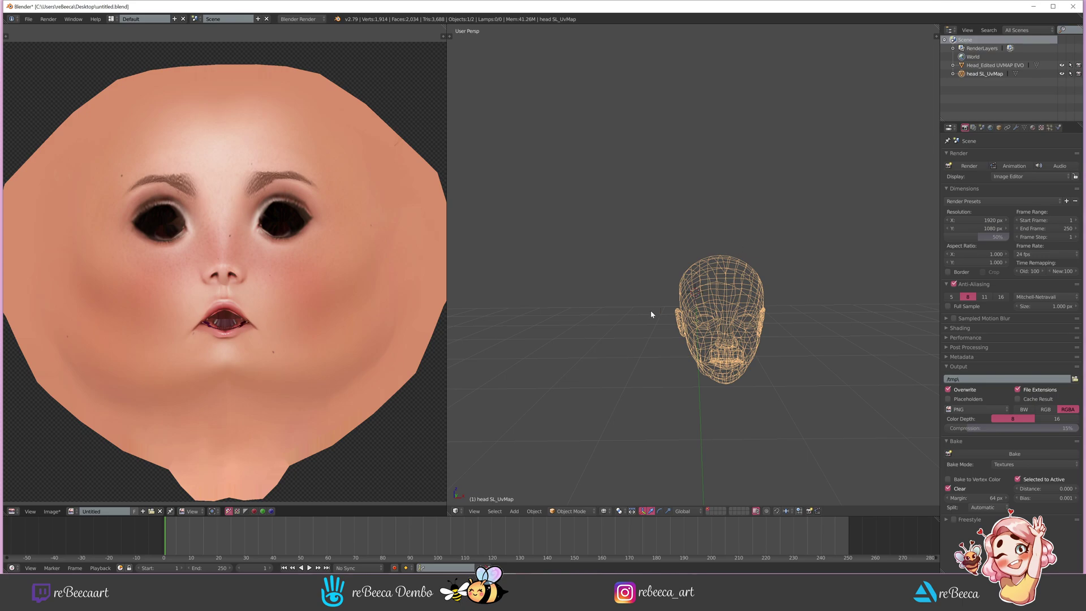
middle_click_drag(636, 319, 622, 369)
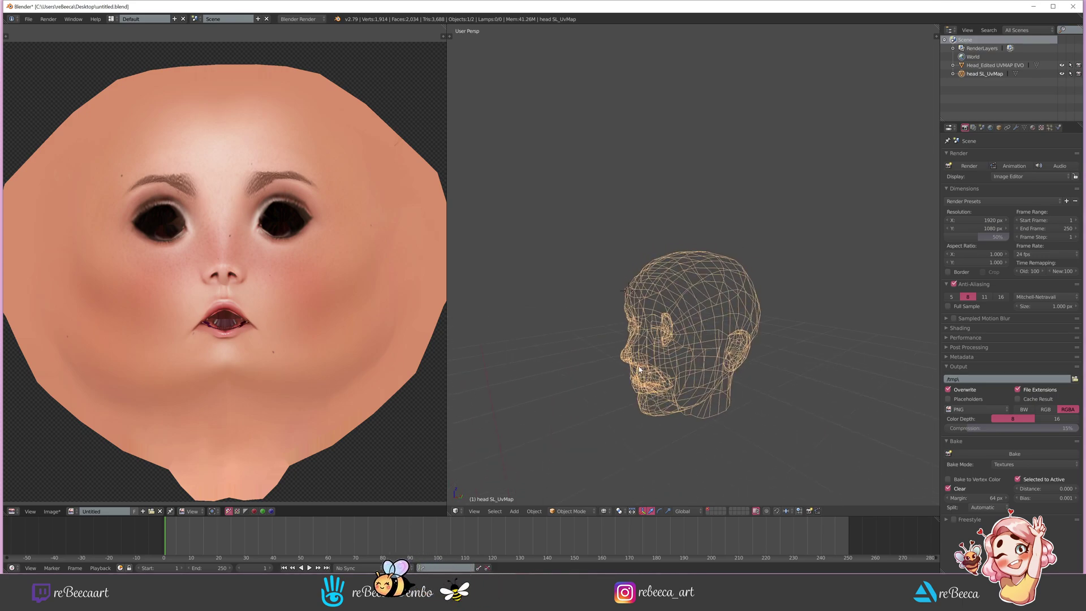
left_click(1041, 128)
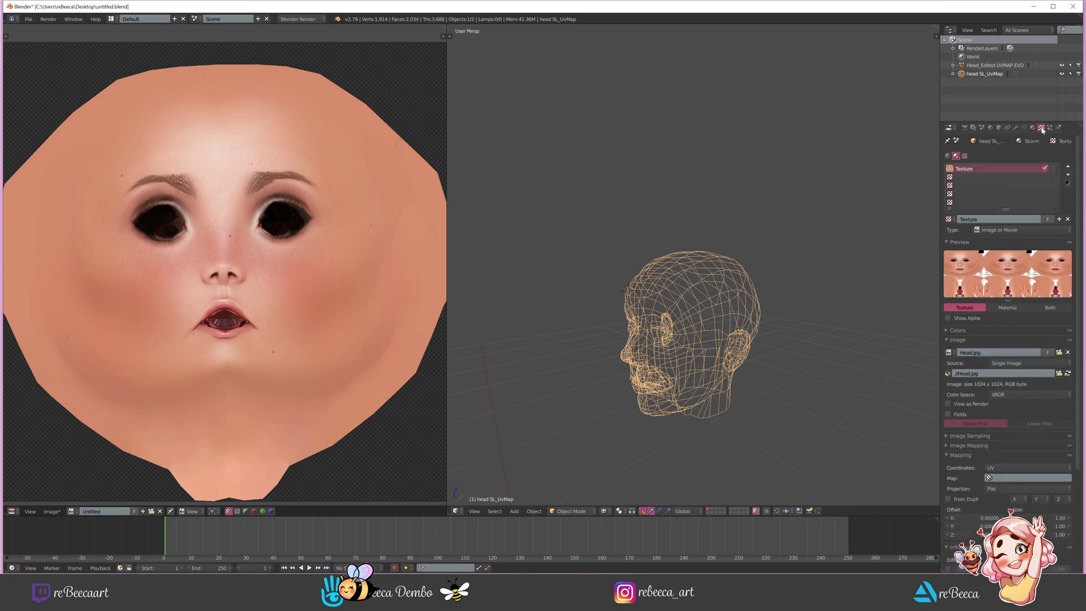
left_click(1064, 353)
left_click(129, 86)
left_click(1054, 41)
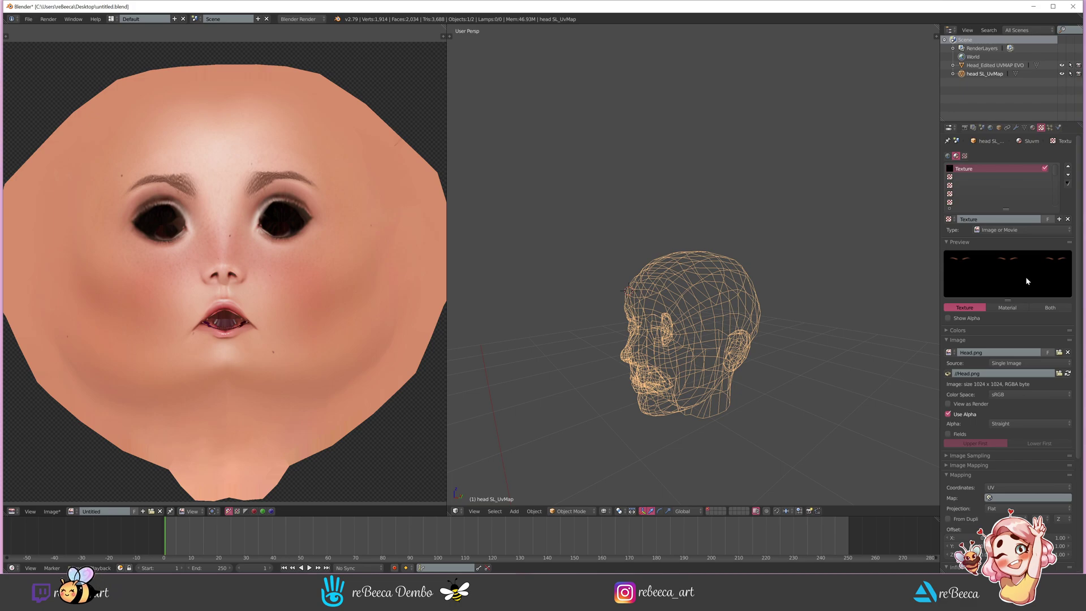
- Show the alpha in the Head.png texture preview and enable the texture's diffuse Alpha influence
left_click(949, 318)
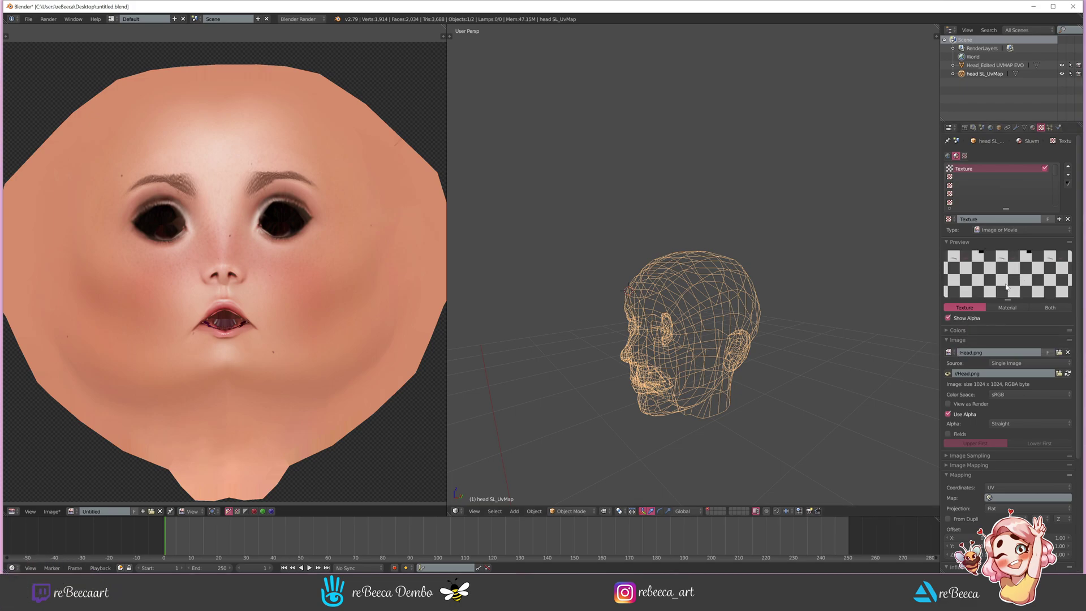
scroll(1010, 447, "down", 6)
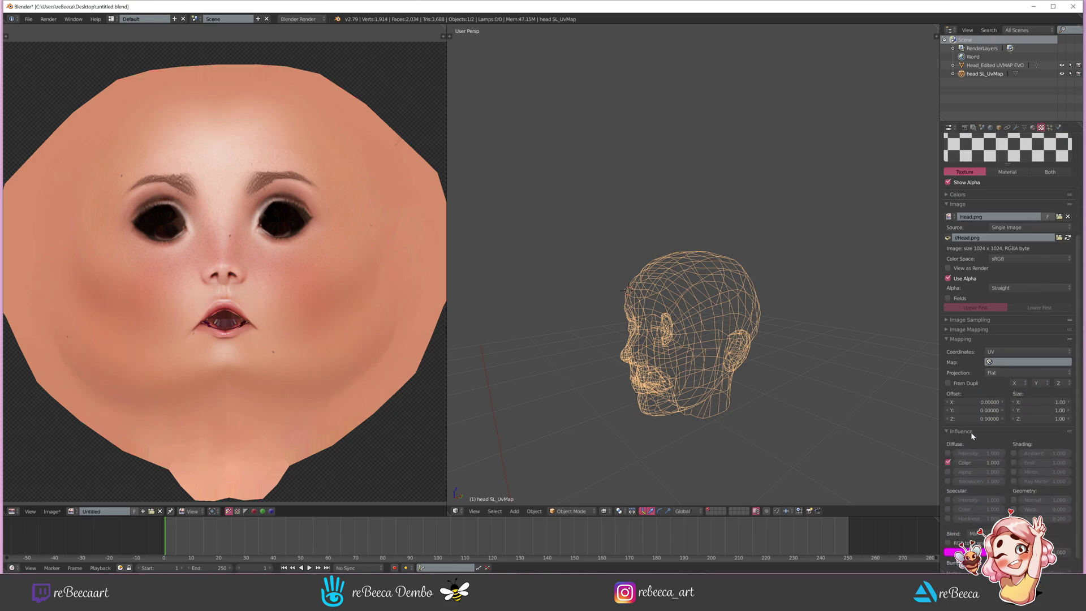
scroll(1033, 206, "up", 5)
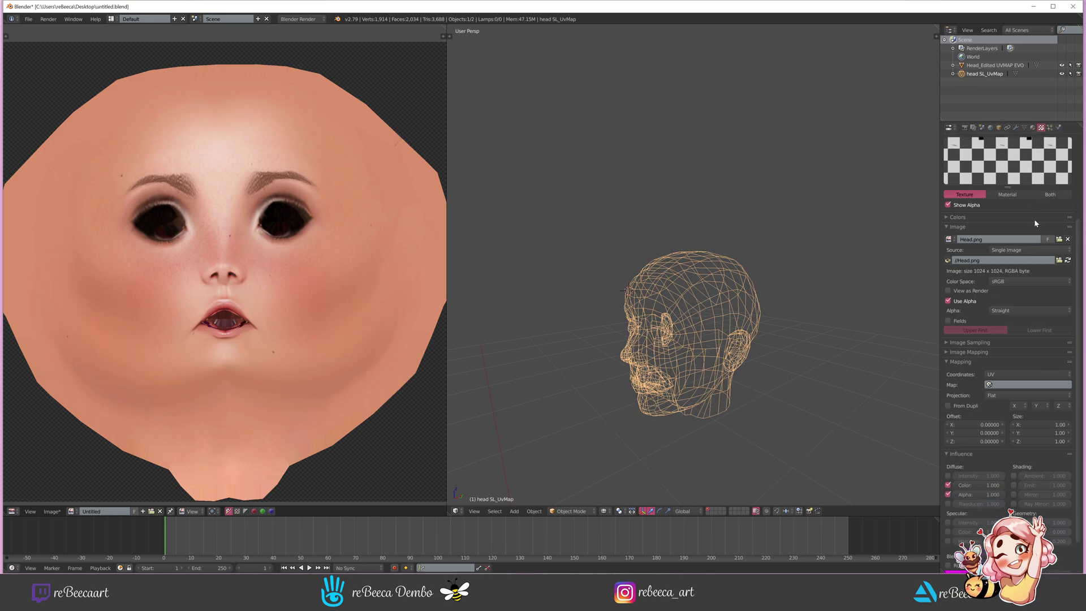
- Enable Z Transparency on the SL head's material and set its Alpha to 0
left_click(1033, 127)
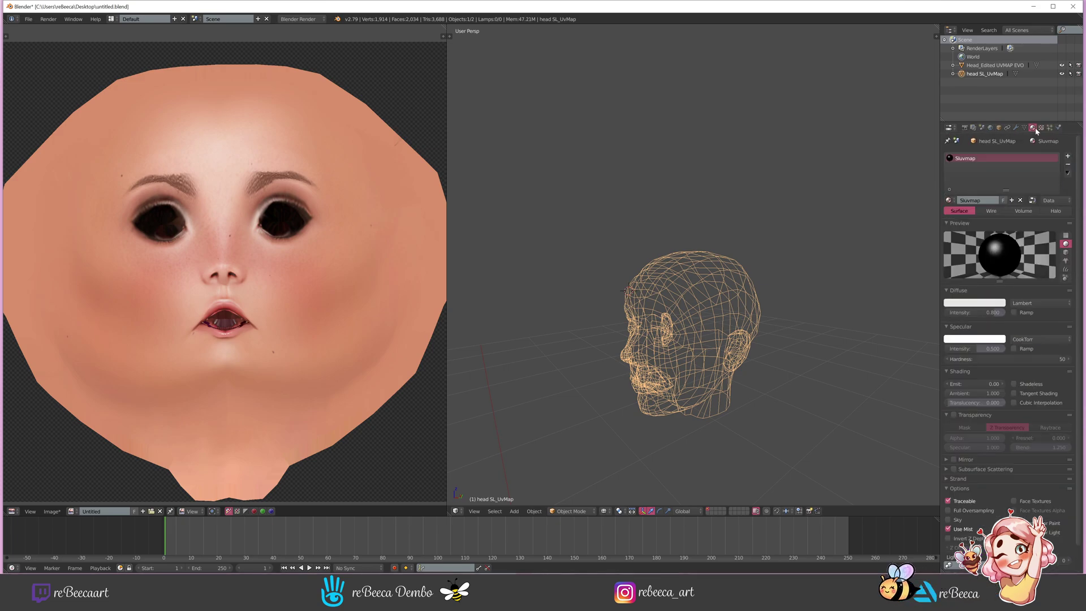
left_click(954, 416)
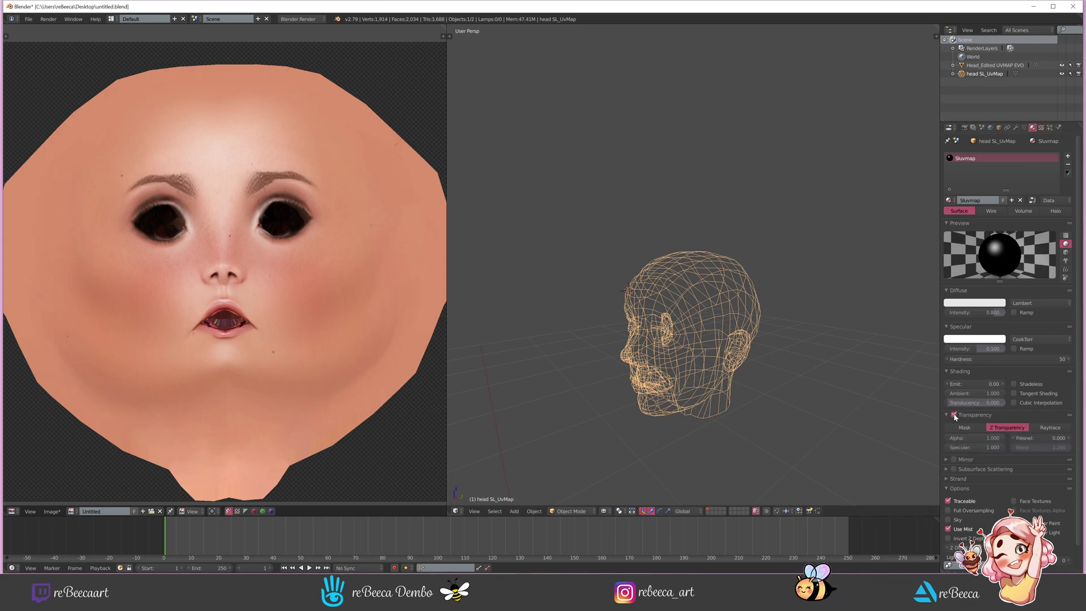
left_click_drag(1000, 443, 945, 450)
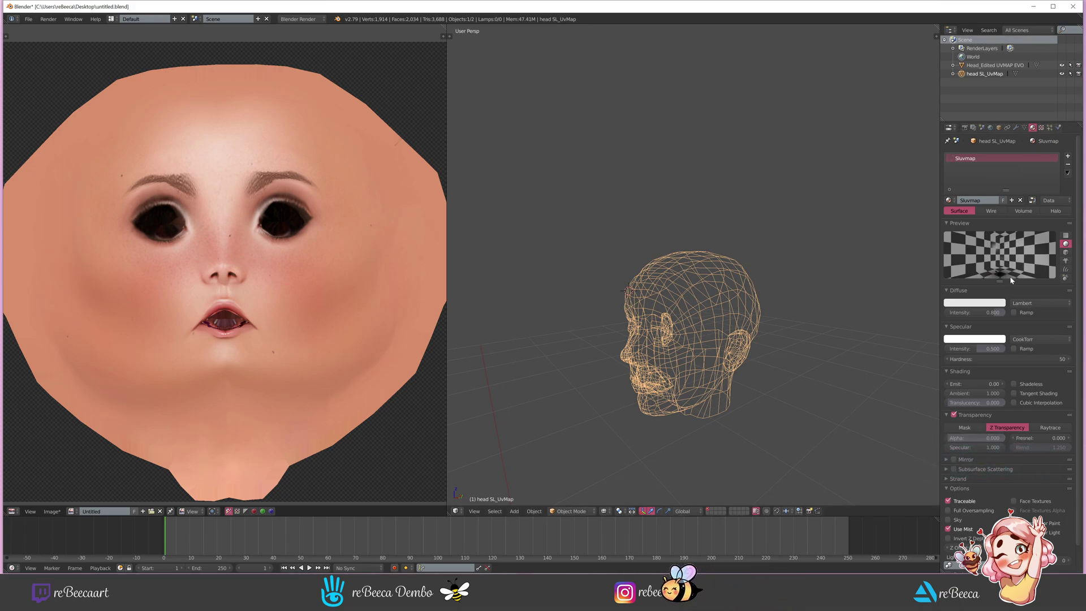
mouse_move(947, 438)
left_mouse_down()
mouse_move(1024, 450)
mouse_move(934, 450)
left_mouse_up()
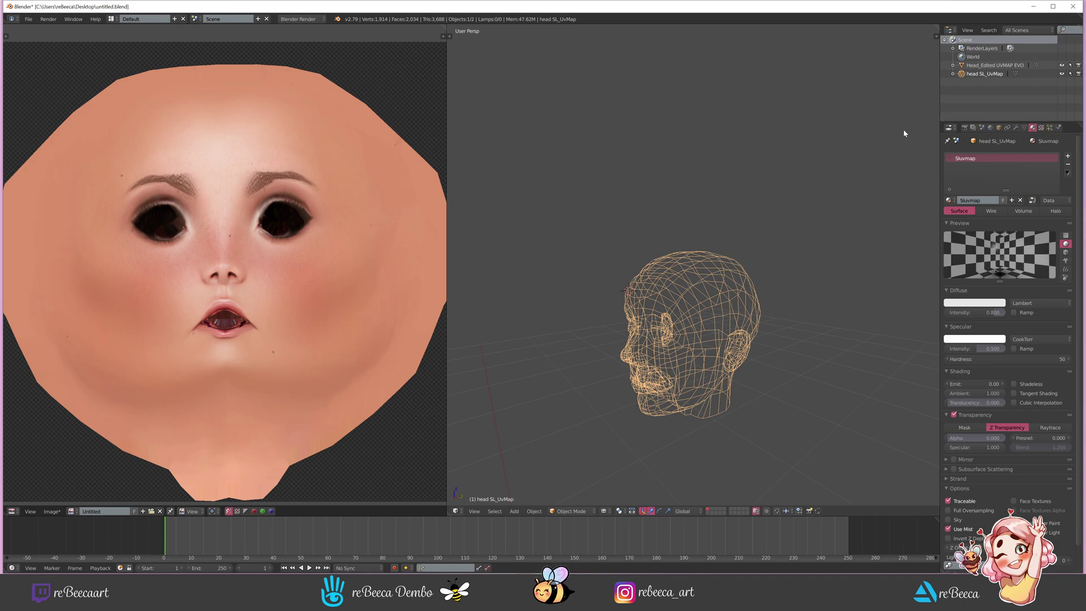
- Add the EVO head to the selection and, in Edit Mode, replace its baked image with a new blank 2048 × 2048 px image with alpha
key("shift")
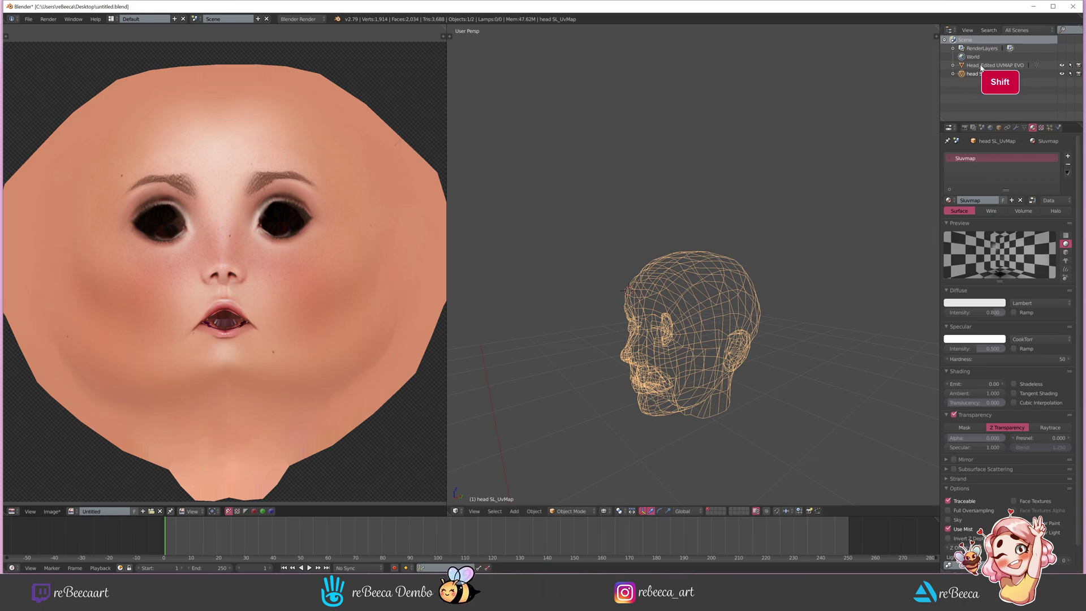
left_click(982, 66, "shift")
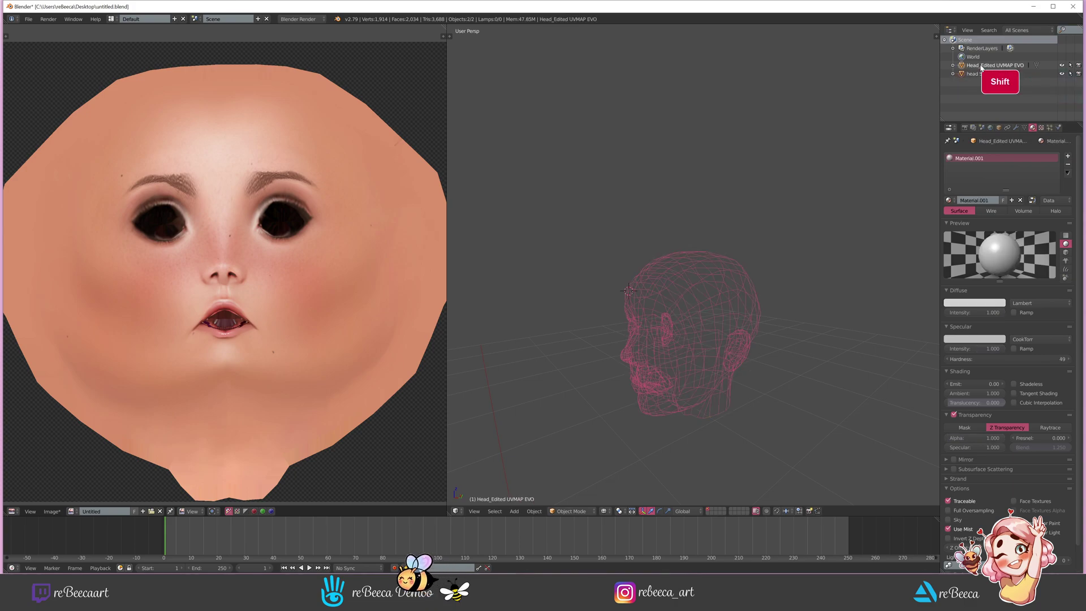
key("Tab")
scroll(227, 373, "down", 2)
scroll(235, 383, "up", 1)
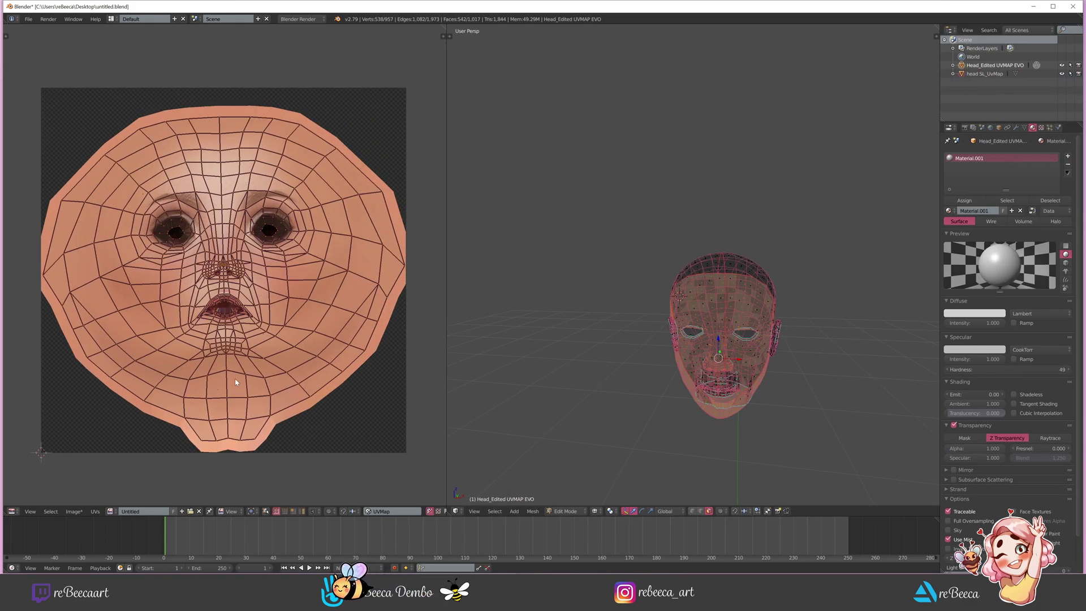
left_click(199, 512)
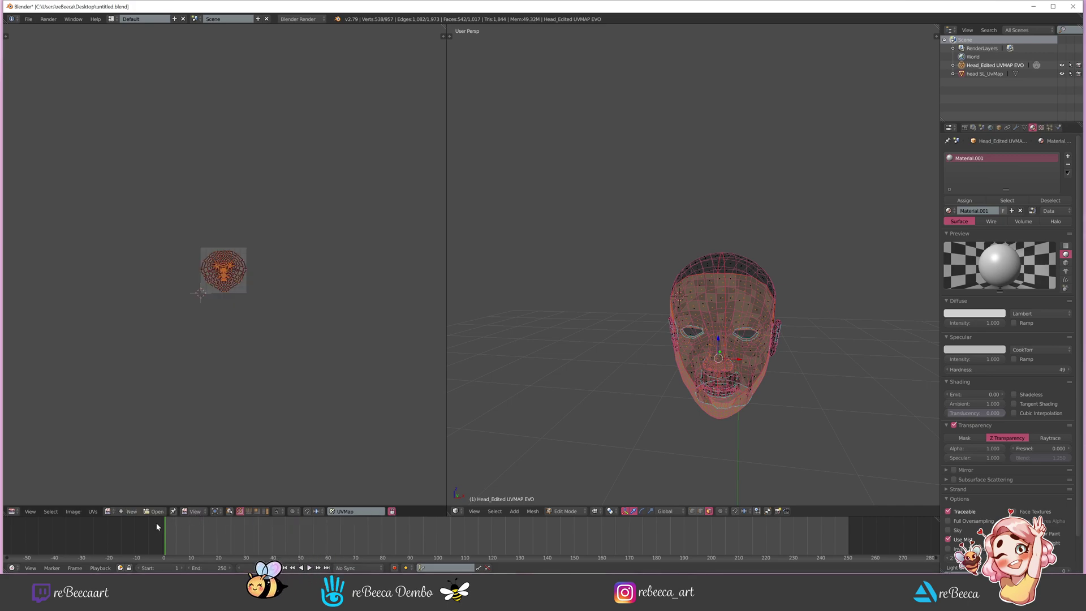
left_click(128, 512)
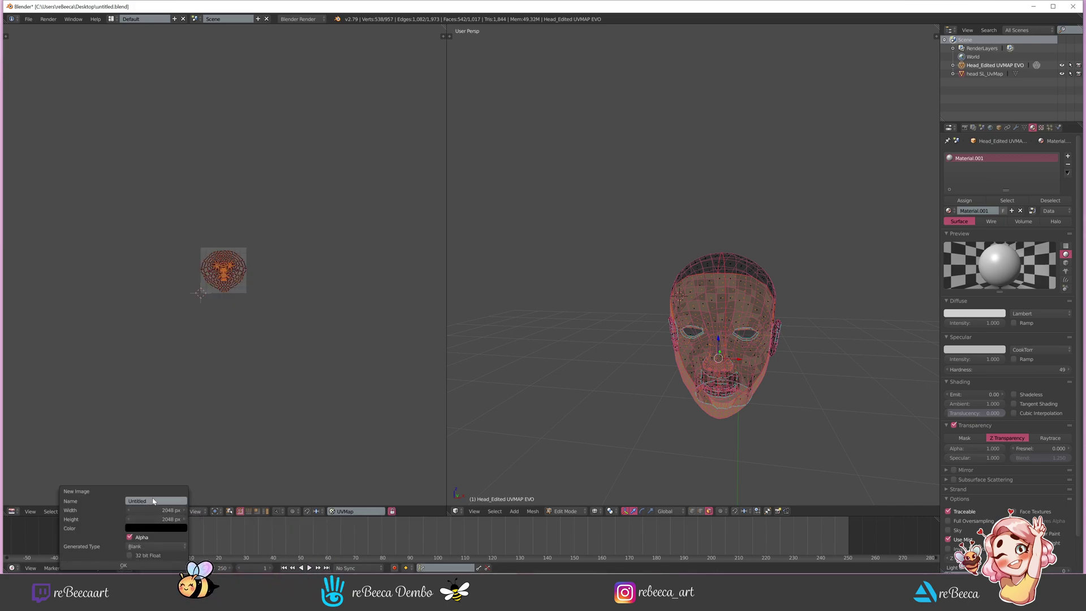
left_click(123, 565)
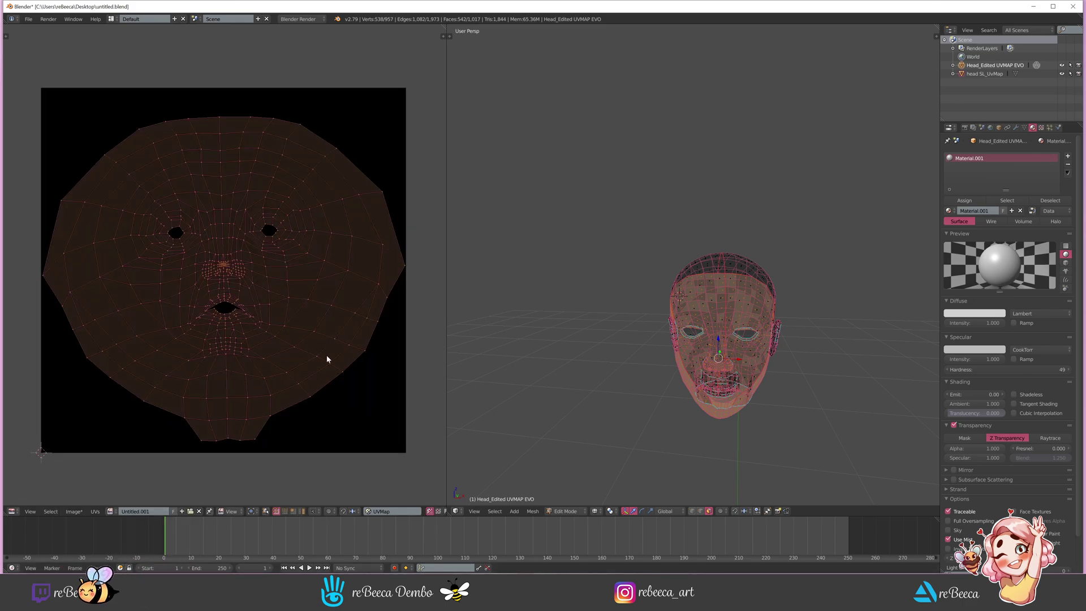
- Bake the SL head's texture onto the EVO head's new image, using Textures mode with Selected to Active
scroll(976, 324, "down", 2)
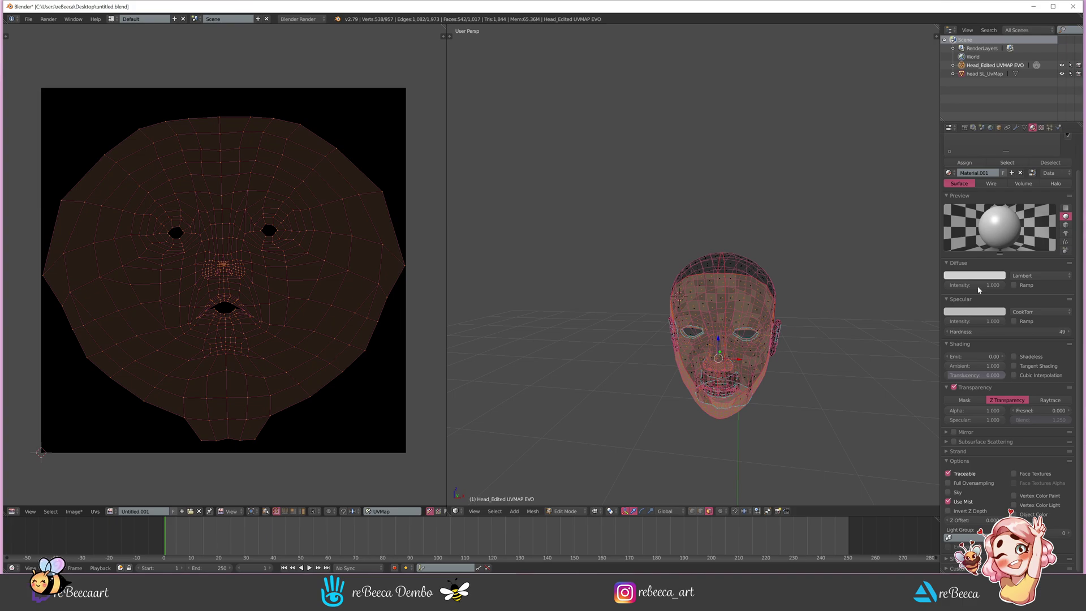
left_click(965, 128)
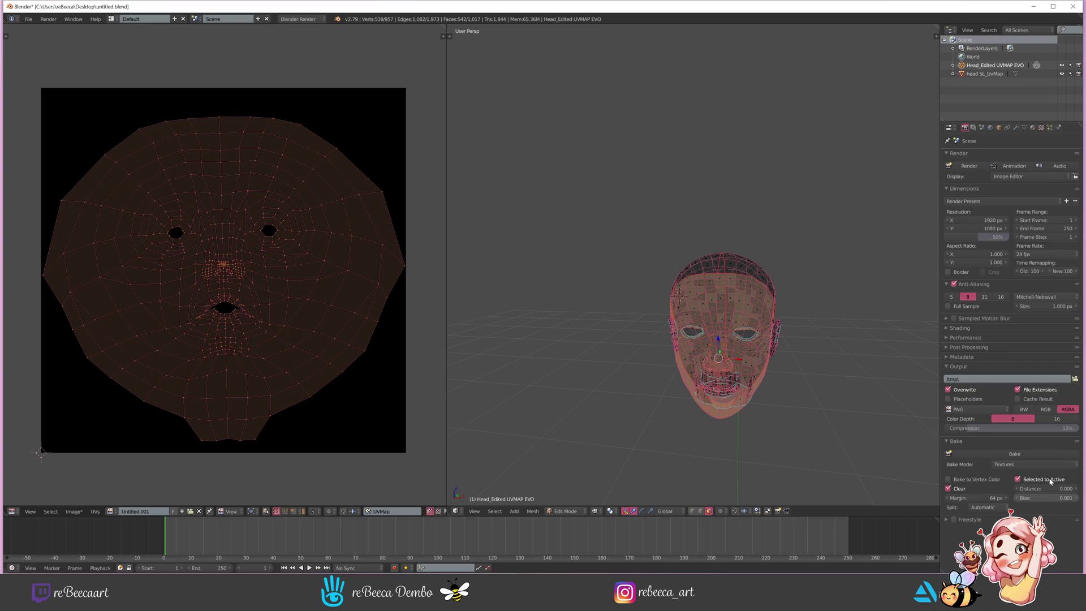
left_click(1004, 454)
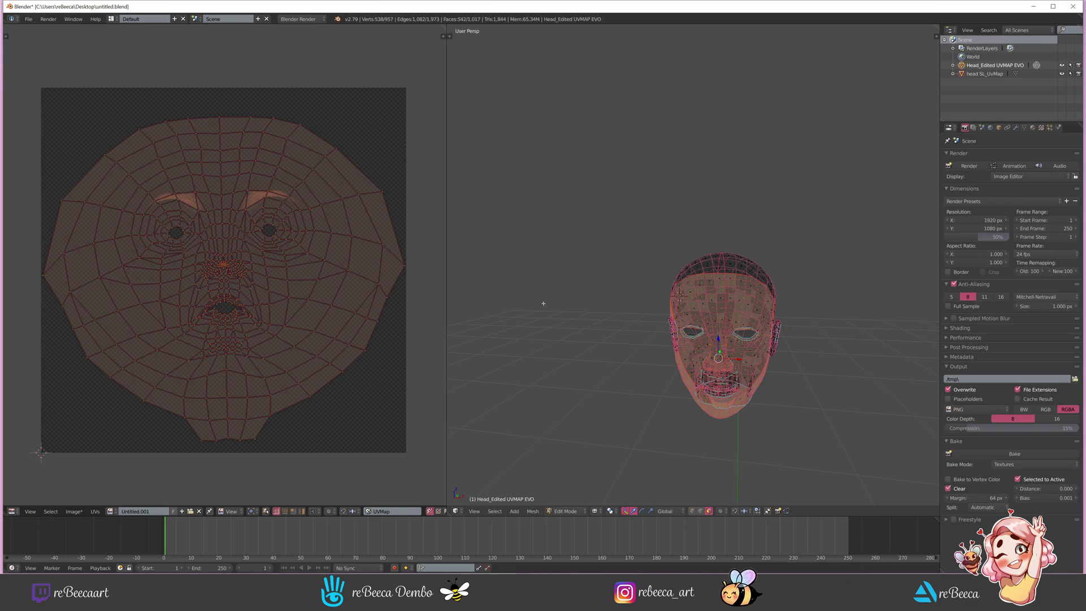
- Return to Object Mode and switch the viewport shading to Texture
key("Tab")
scroll(623, 452, "down", 2)
left_click(604, 510)
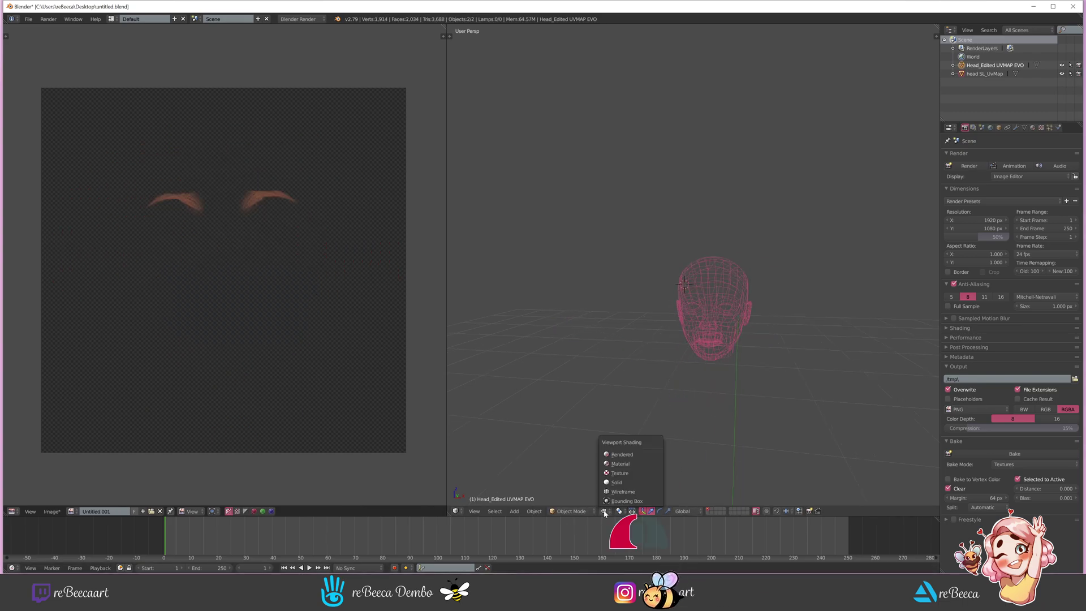
left_click(620, 473)
scroll(742, 338, "down", 4)
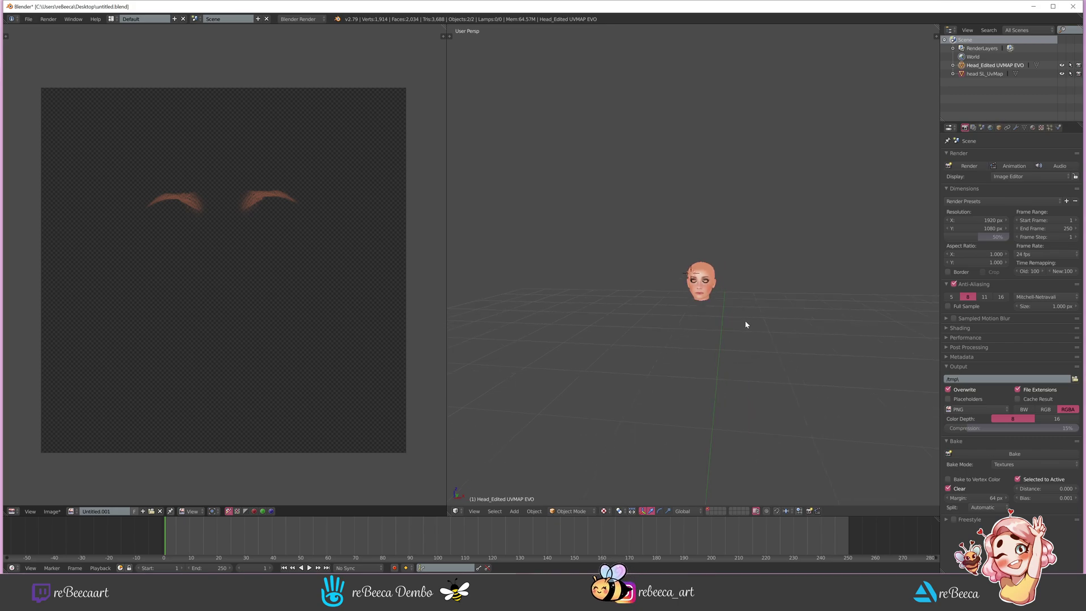
- Select head SL_UvMap and open Head.png as the image for its UV layout in Edit Mode
left_click(981, 74)
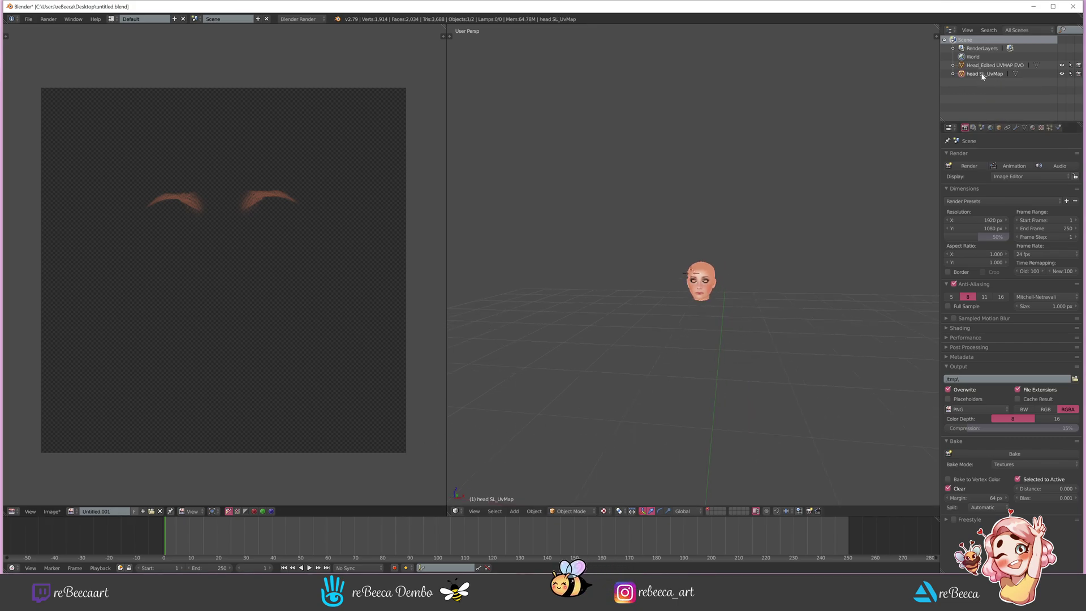
key("Tab")
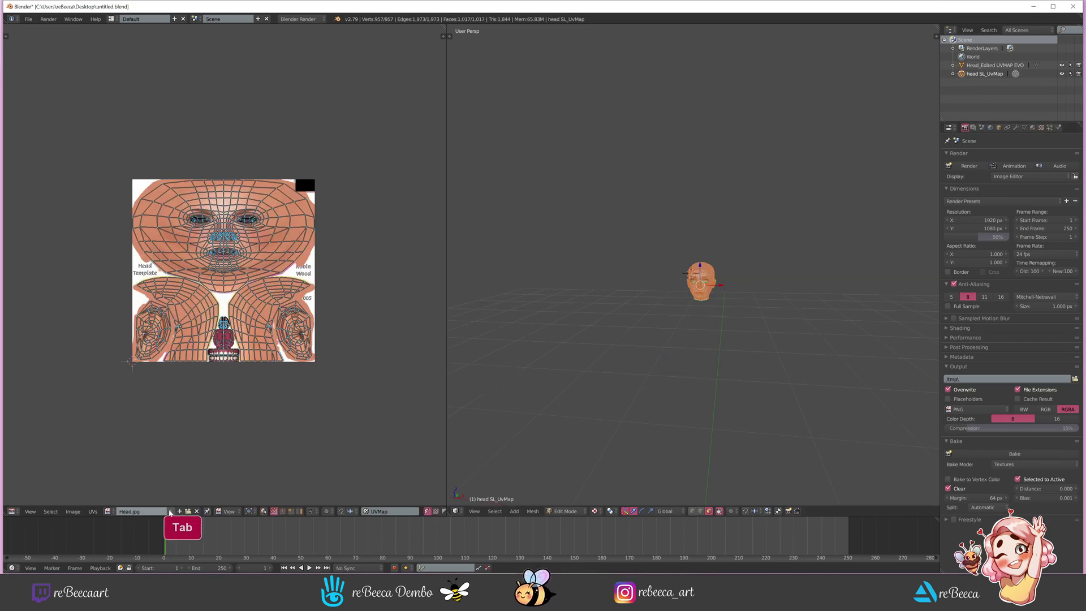
left_click(188, 511)
left_click(126, 89)
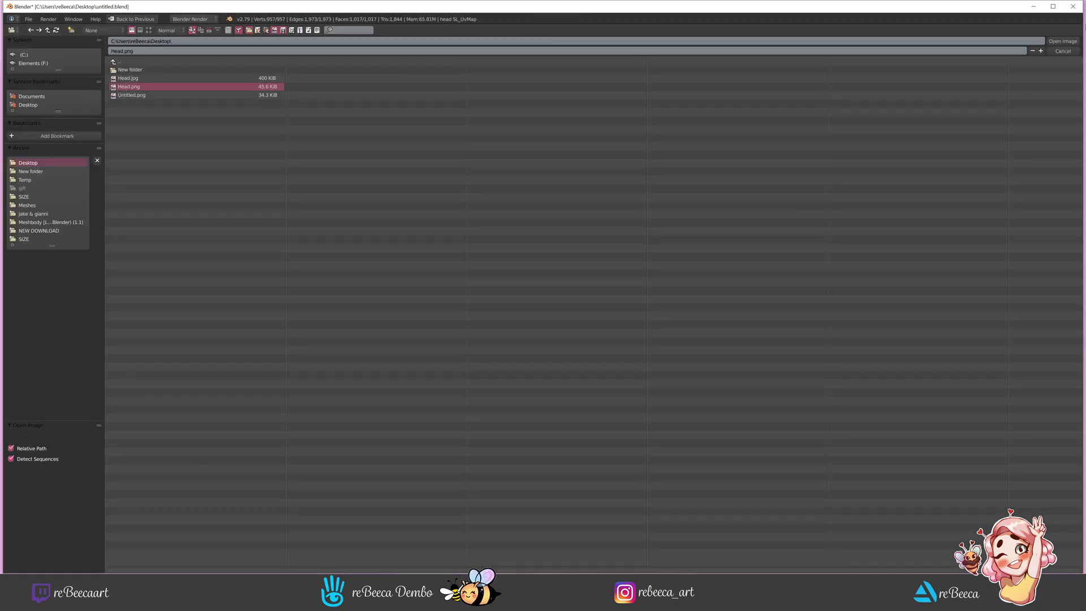
left_click(1062, 42)
scroll(742, 348, "up", 3)
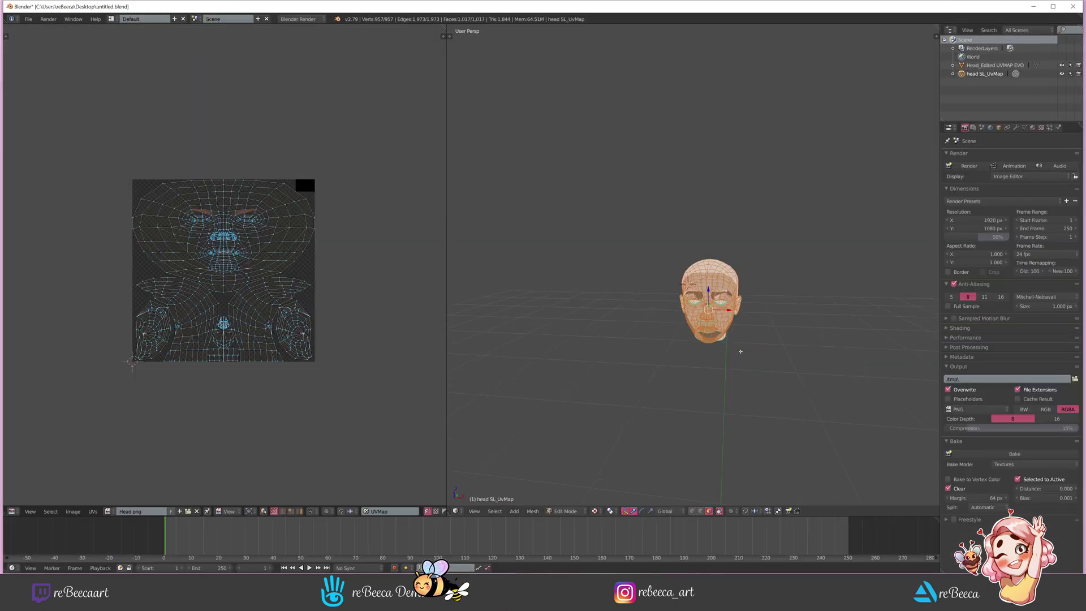
- Return to Object Mode and move the SL head sideways, clear of the EVO head
key("Tab")
middle_click_drag(755, 487, 727, 390, "shift")
scroll(714, 447, "down", 4)
left_click_drag(708, 481, 674, 482)
- Inspect the eyebrow textures on both heads from several angles and up close in Head.png
scroll(659, 212, "up", 6)
middle_click_drag(654, 216, 633, 272)
scroll(634, 272, "up", 3)
left_click(51, 511)
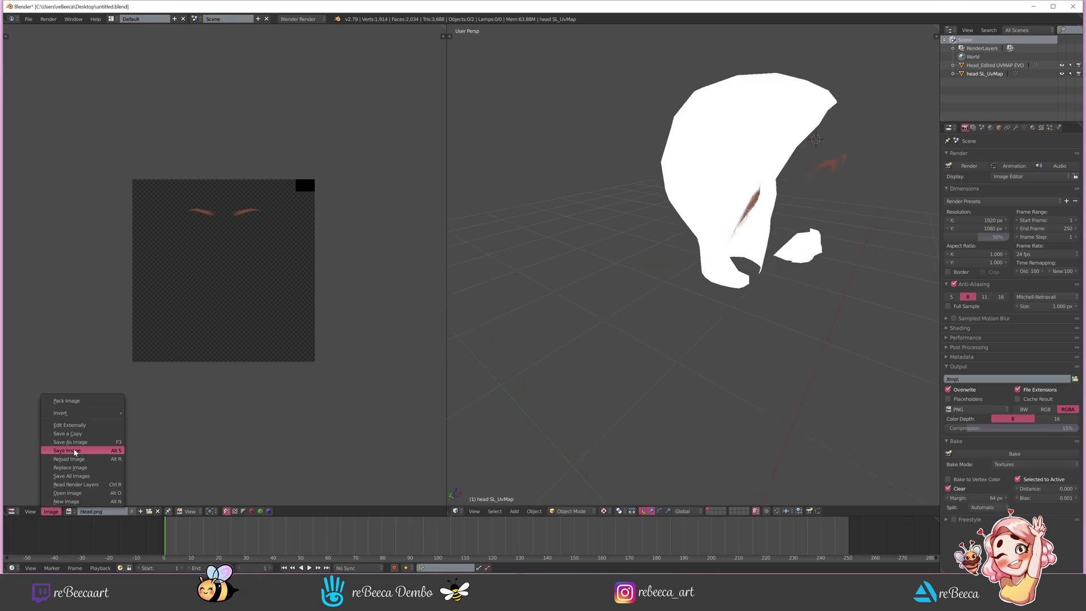
scroll(739, 332, "down", 3)
middle_click_drag(738, 333, 701, 317)
scroll(701, 317, "up", 5)
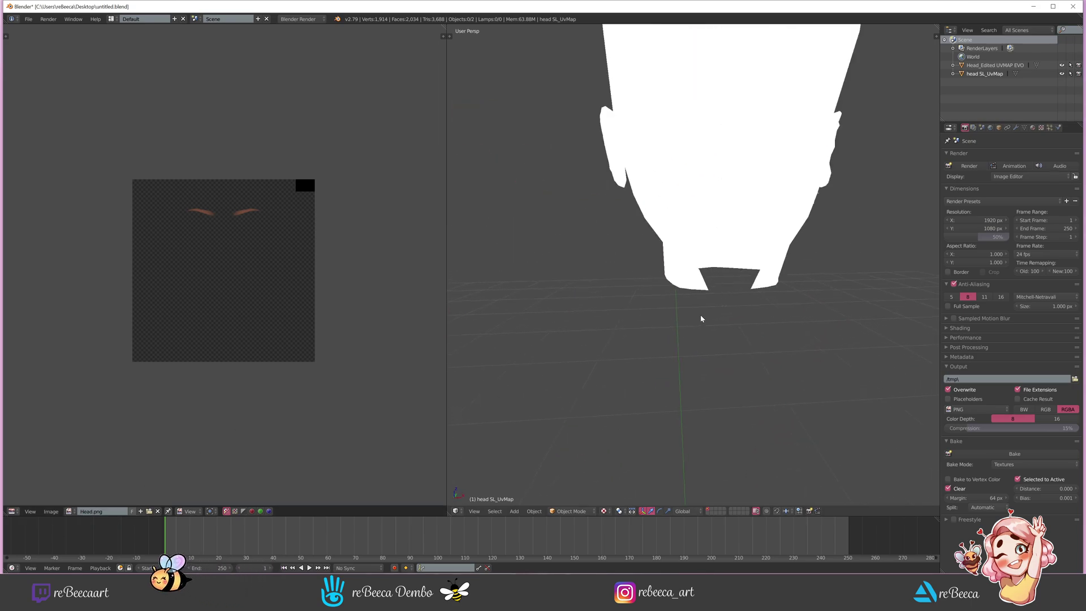
middle_click_drag(666, 220, 668, 331, "shift")
scroll(245, 245, "down", 1)
scroll(236, 258, "up", 6)
middle_click_drag(236, 259, 326, 397, "shift")
scroll(327, 398, "up", 4)
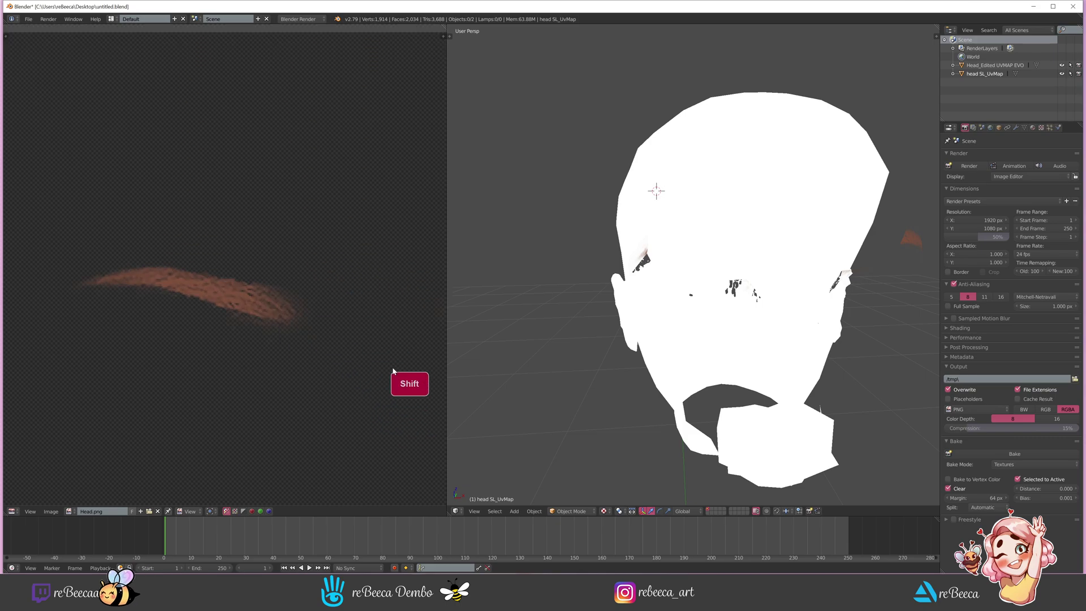
scroll(727, 338, "down", 8)
middle_click_drag(733, 331, 653, 327)
scroll(681, 321, "up", 2)
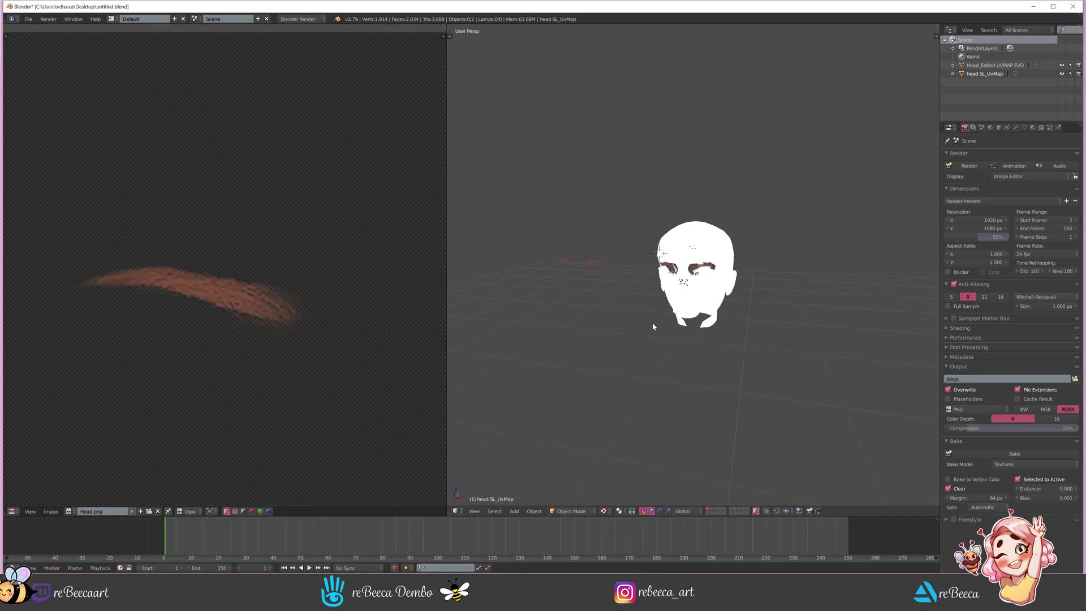